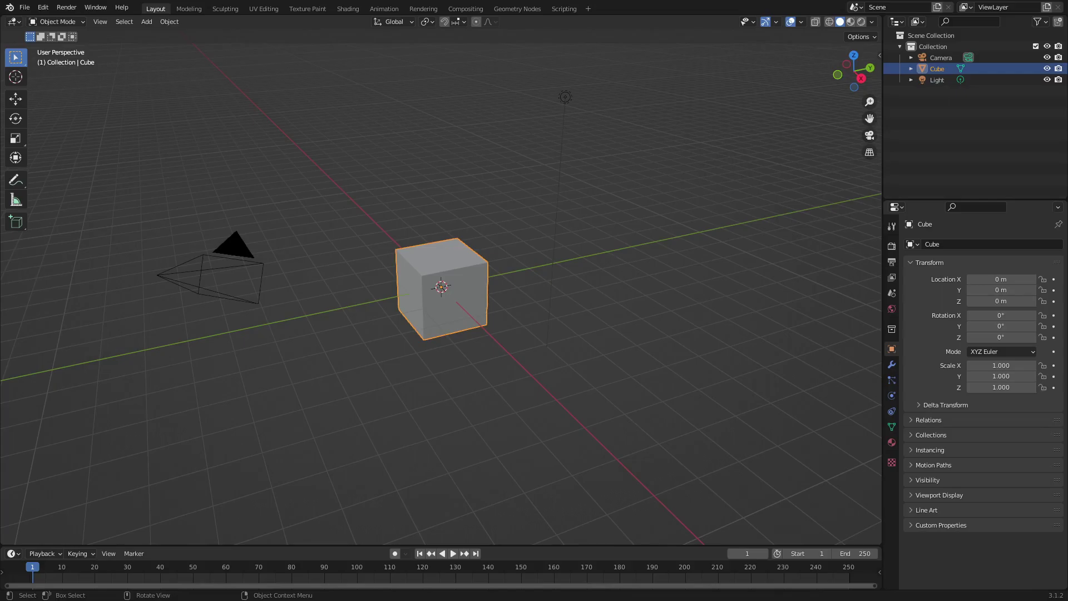
Step: Delete the default cube and light, and clear the camera's location to the world origin
left_click_drag(744, 468, 298, 40)
key("Delete")
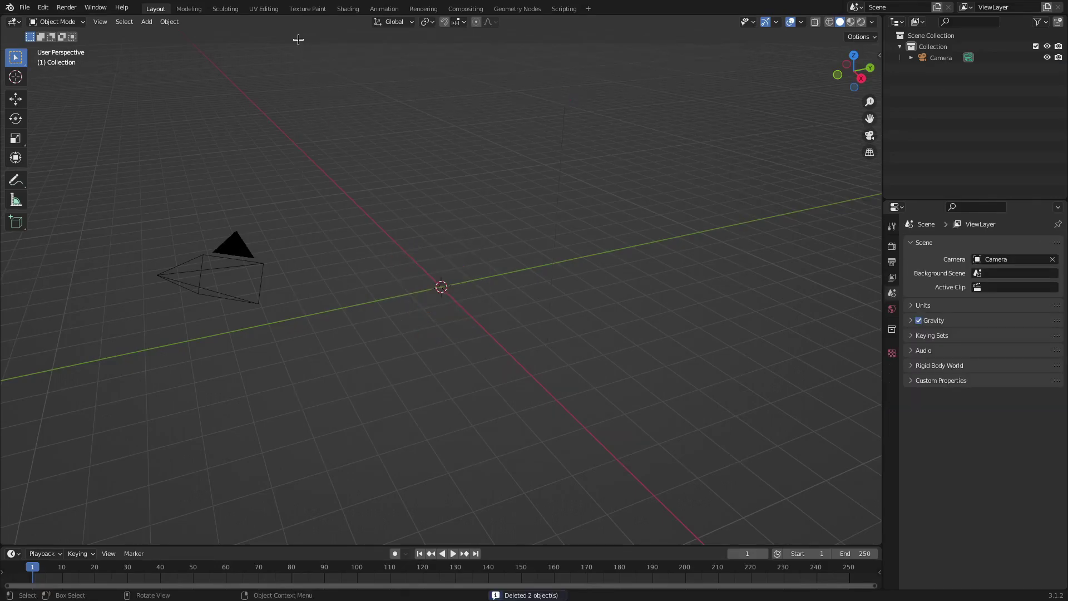
left_click(262, 260)
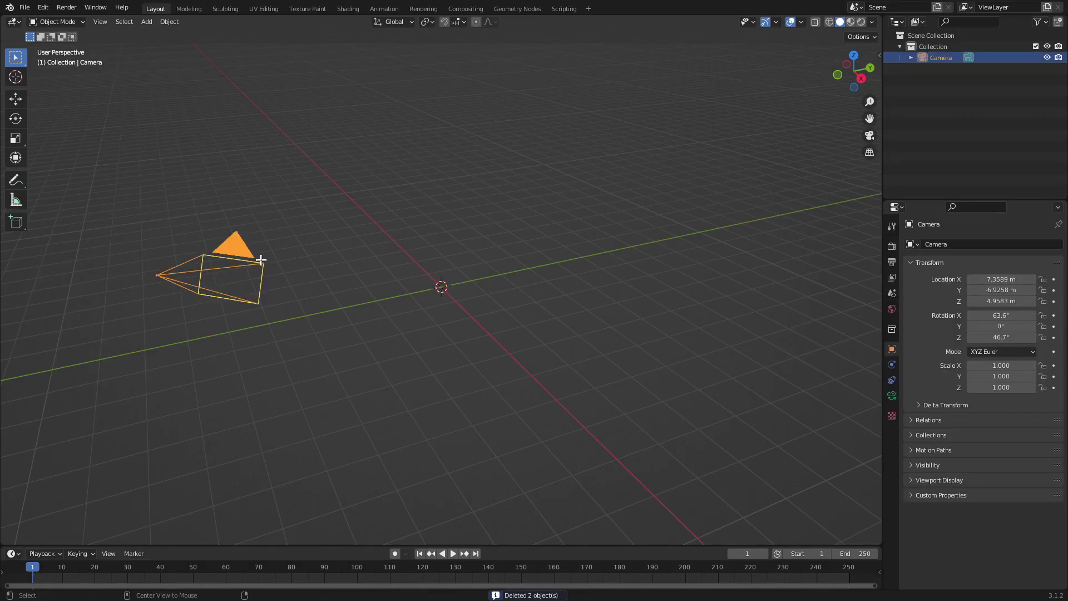
key("alt+g")
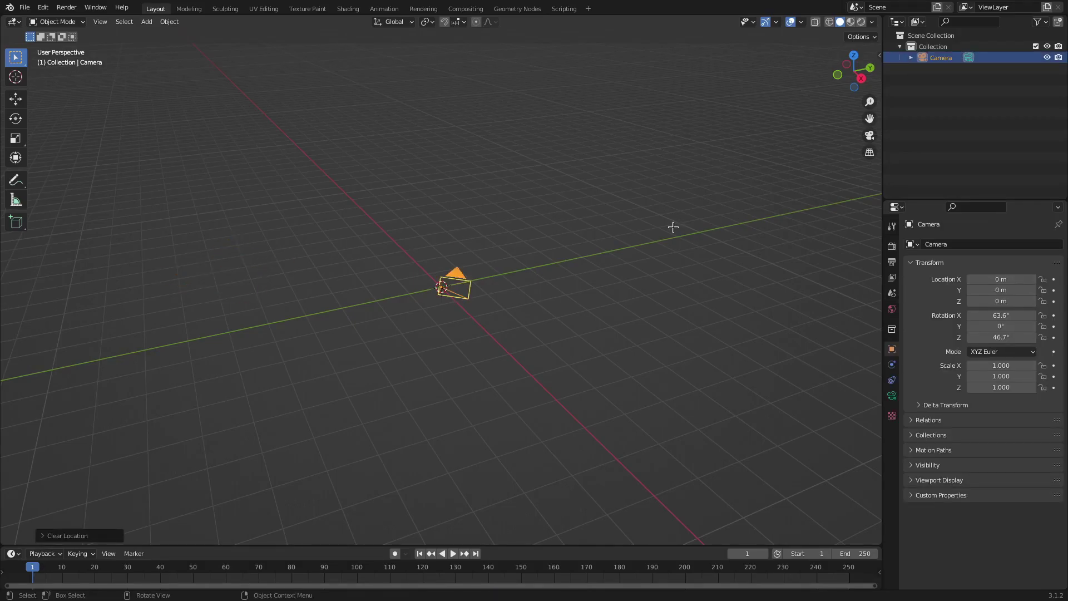
left_click(575, 191)
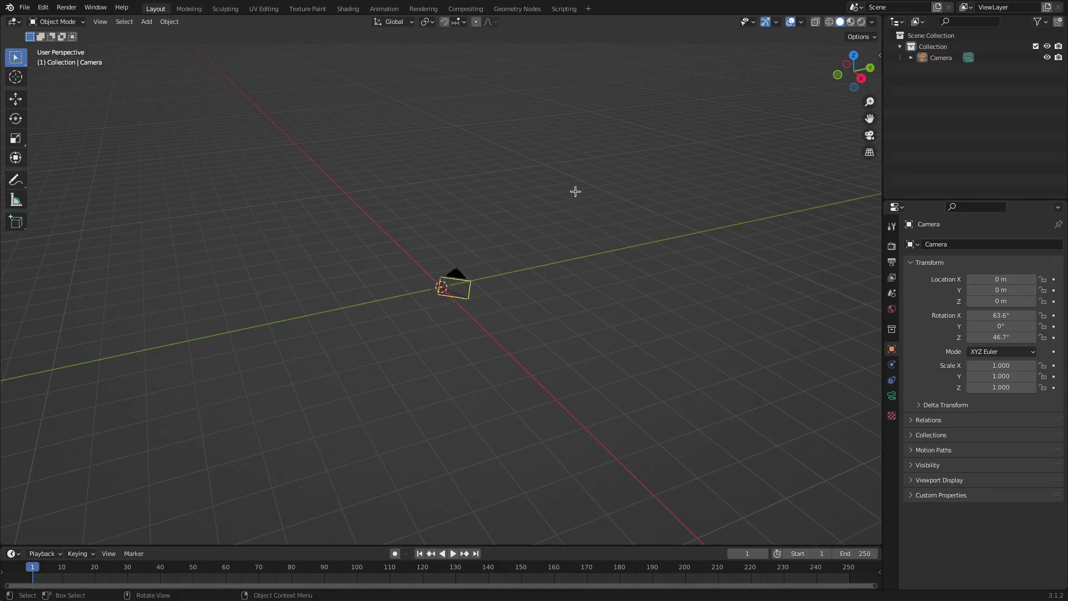
Step: Set the camera's X and Z rotation to 0°
left_click(468, 290)
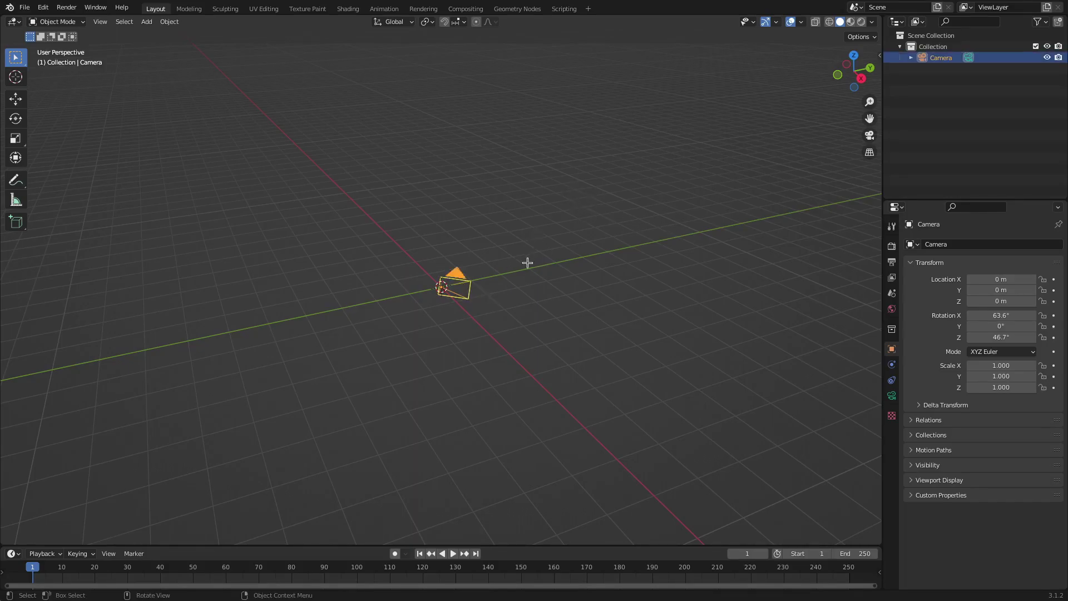
middle_click_drag(570, 211, 593, 213)
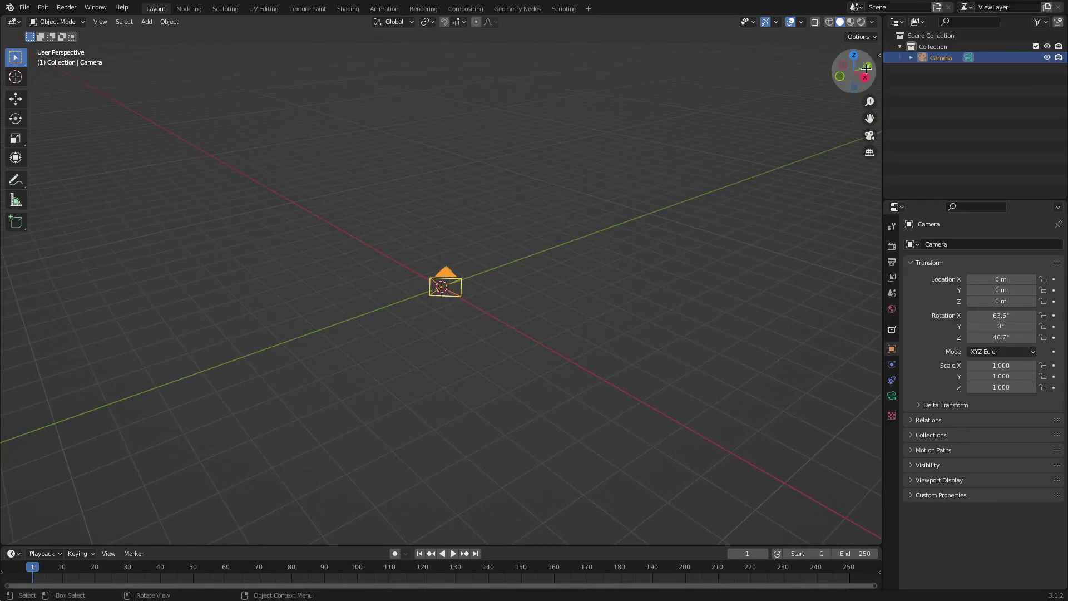
left_click(879, 55)
left_click(819, 124)
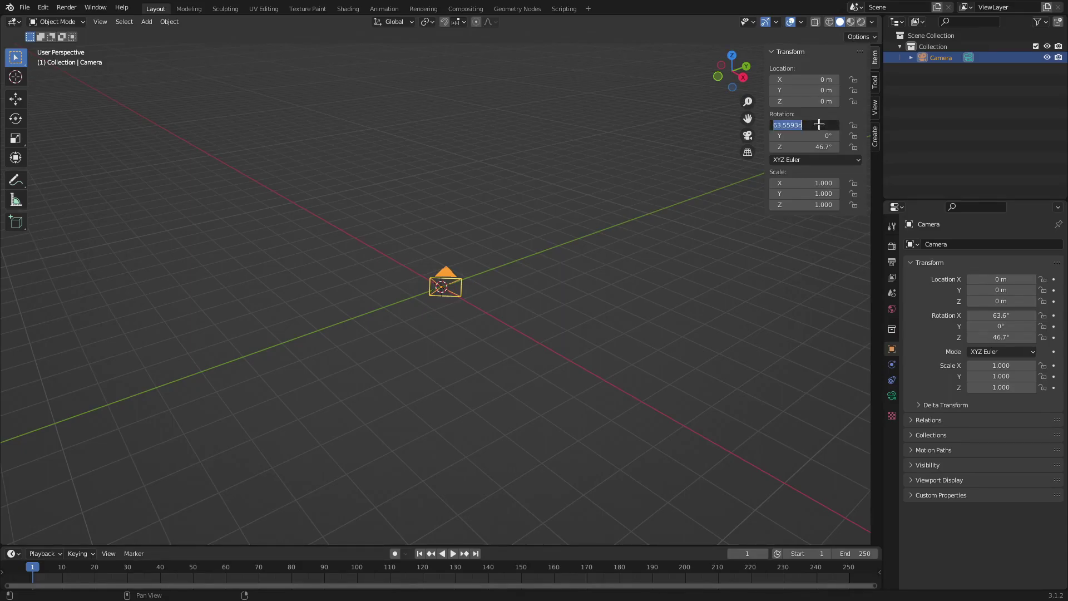
type("0")
key("Return")
left_click(810, 147)
type("0")
key("Return")
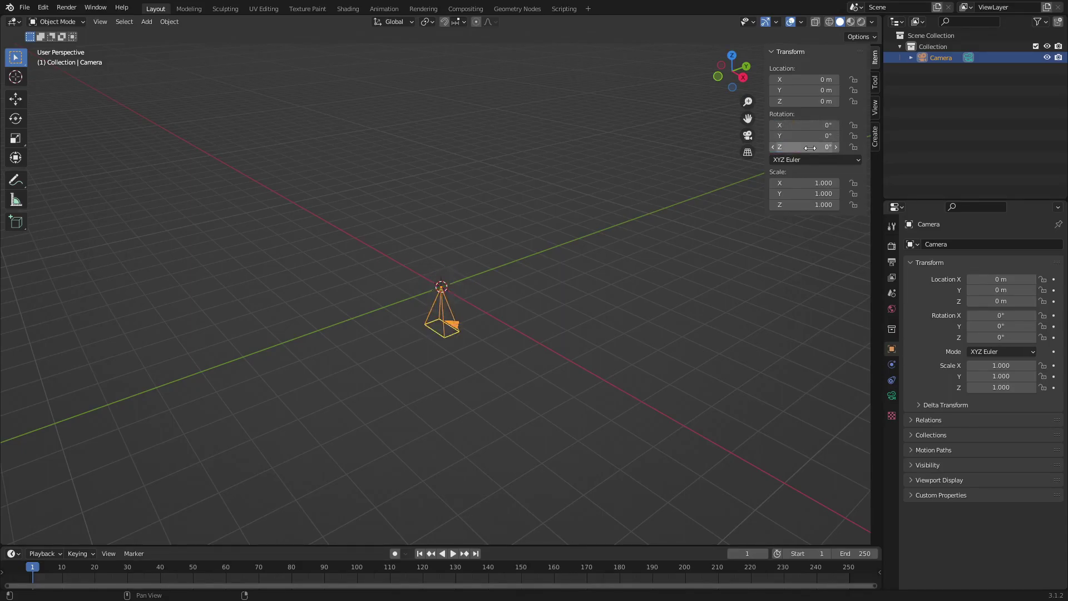
Step: Rotate the camera 90° about the global X axis
middle_click_drag(591, 226, 620, 232)
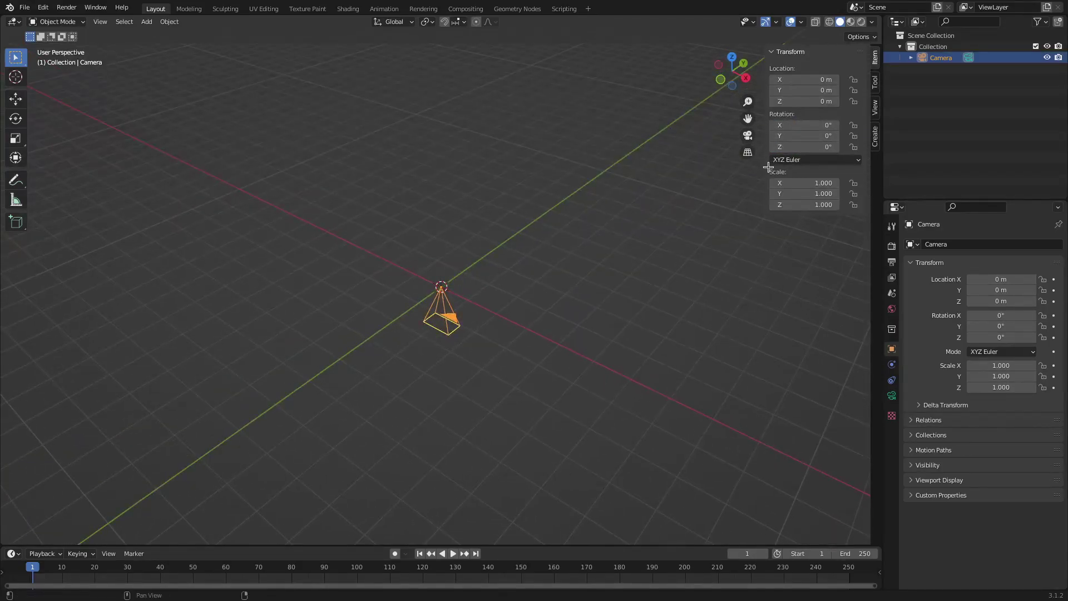
key("n")
middle_click_drag(764, 167, 665, 224)
key("r")
key("x")
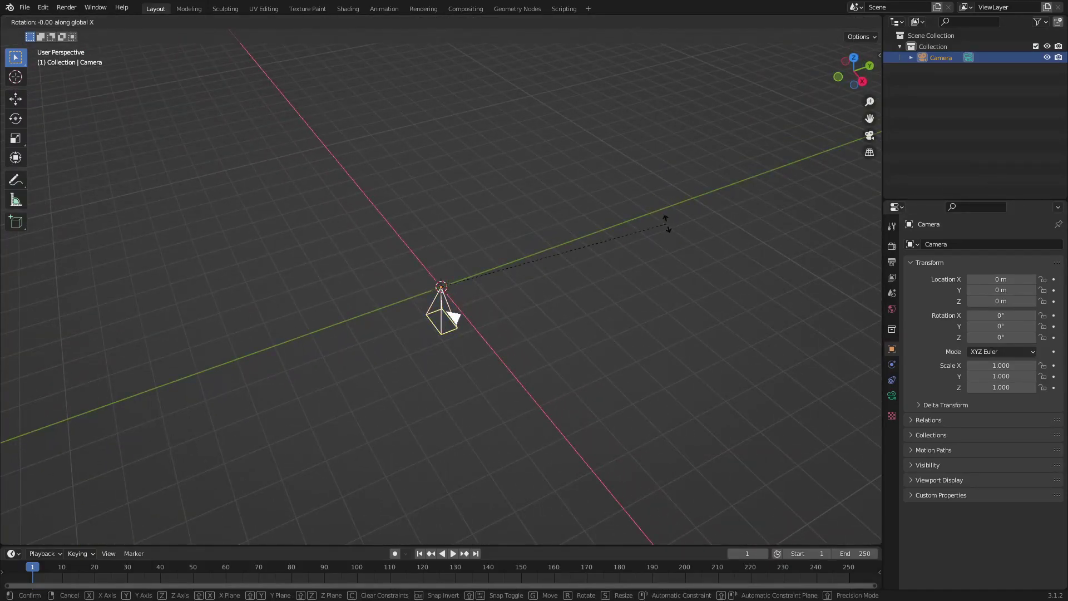
type("90")
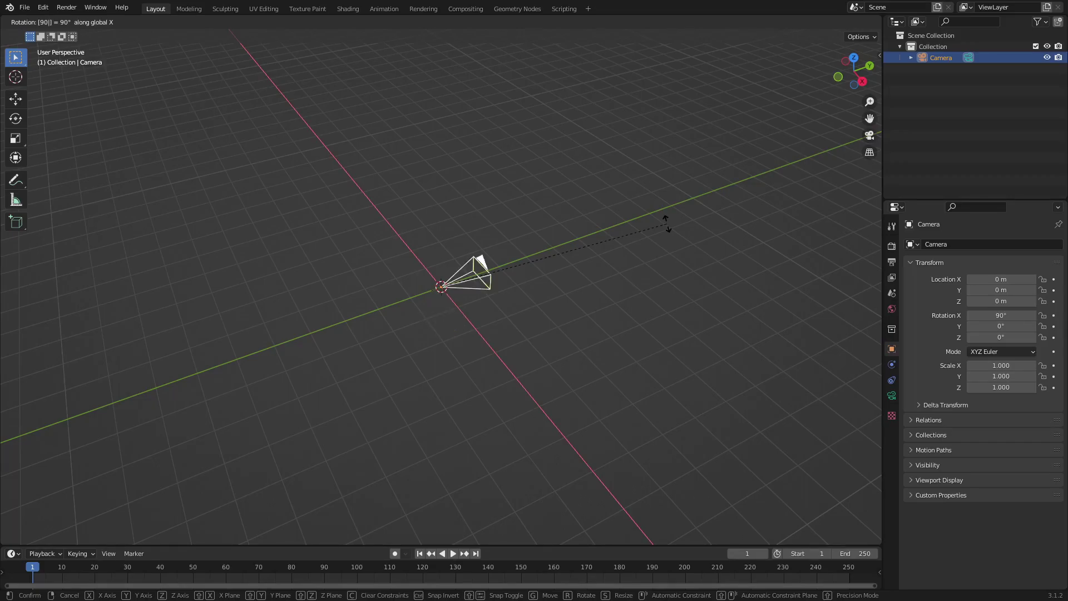
key("Return")
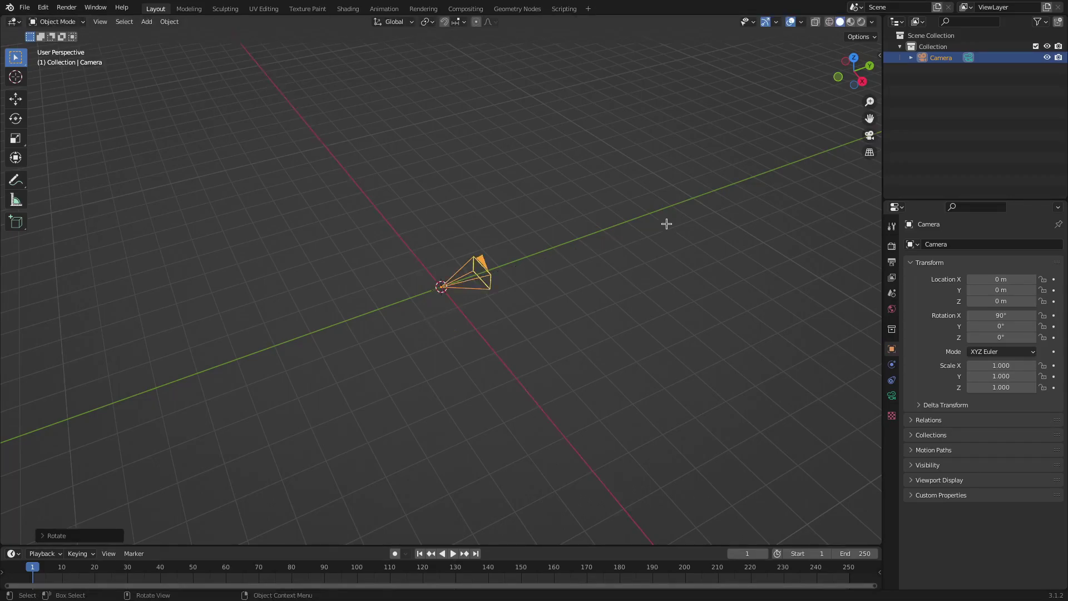
Step: Move the camera along the global Y axis to about -10.34 m and look through it
key("g")
key("y")
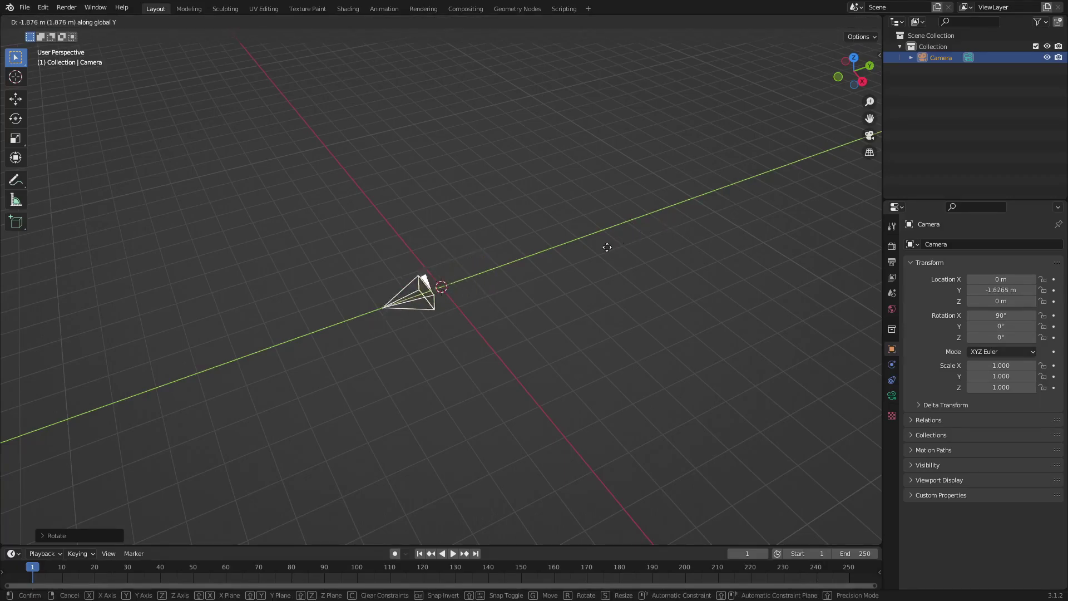
left_click(278, 358)
key("KP_0")
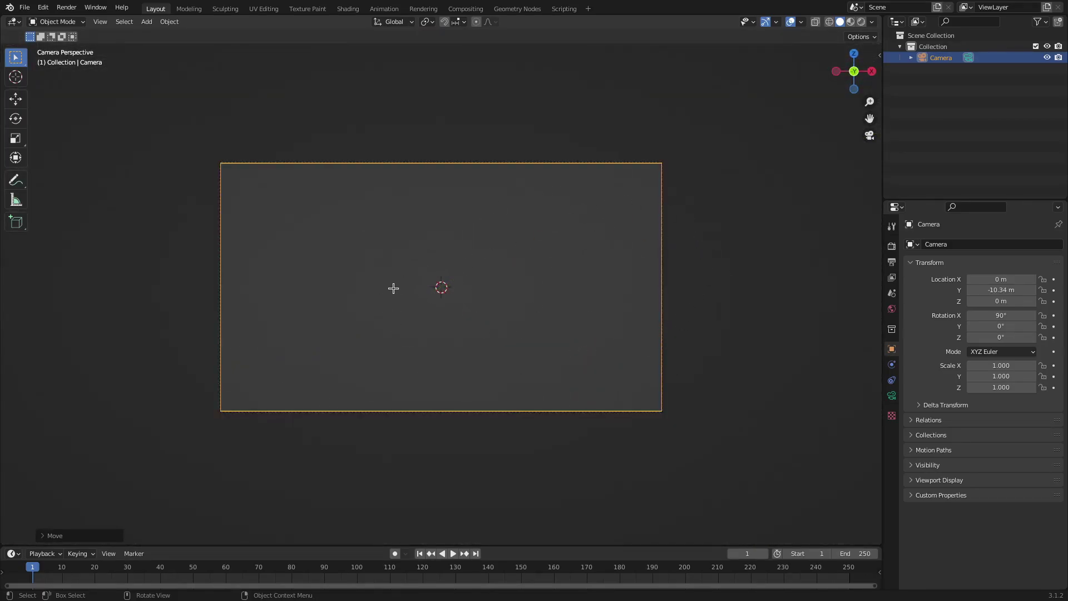
Step: Add a mesh circle with 64 vertices and an N-Gon fill at the origin
key("shift+a")
mouse_move(487, 293)
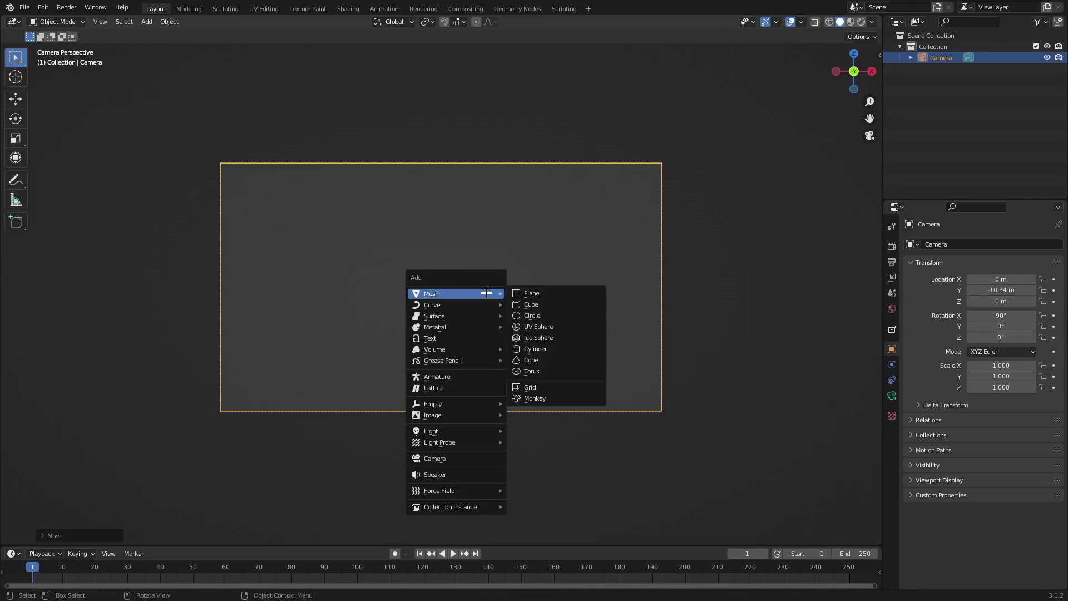
left_click(553, 316)
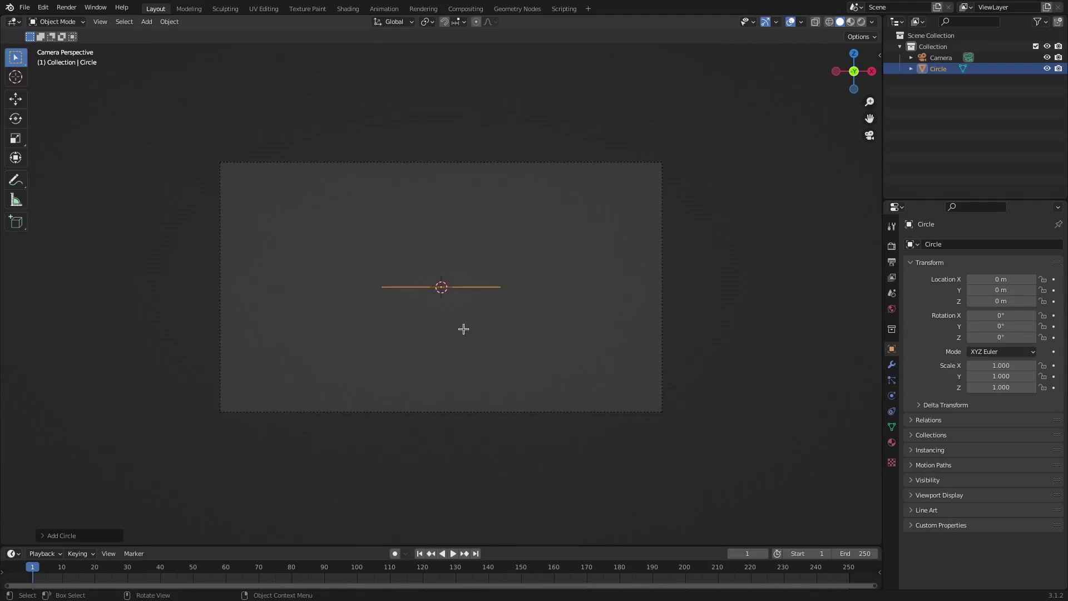
scroll(463, 329, "up", 3)
left_click(89, 537)
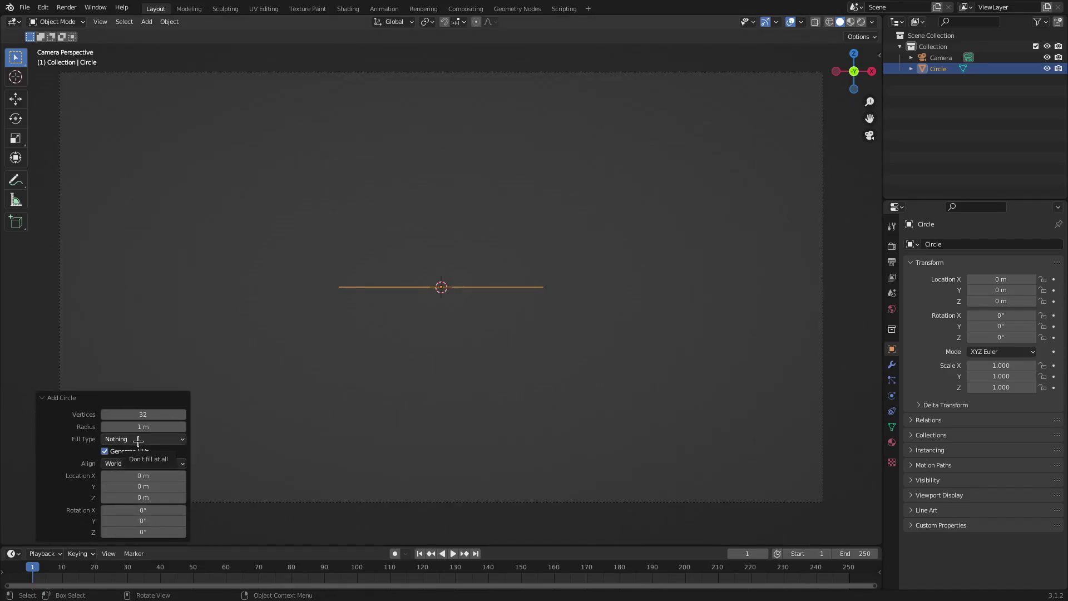
left_click(138, 442)
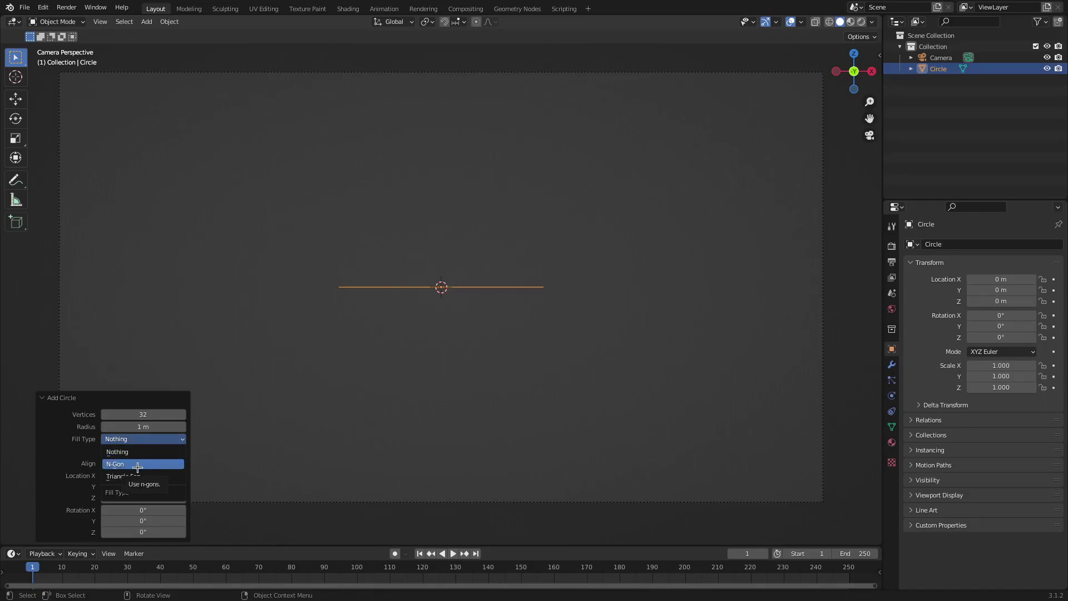
left_click(138, 464)
left_click(154, 412)
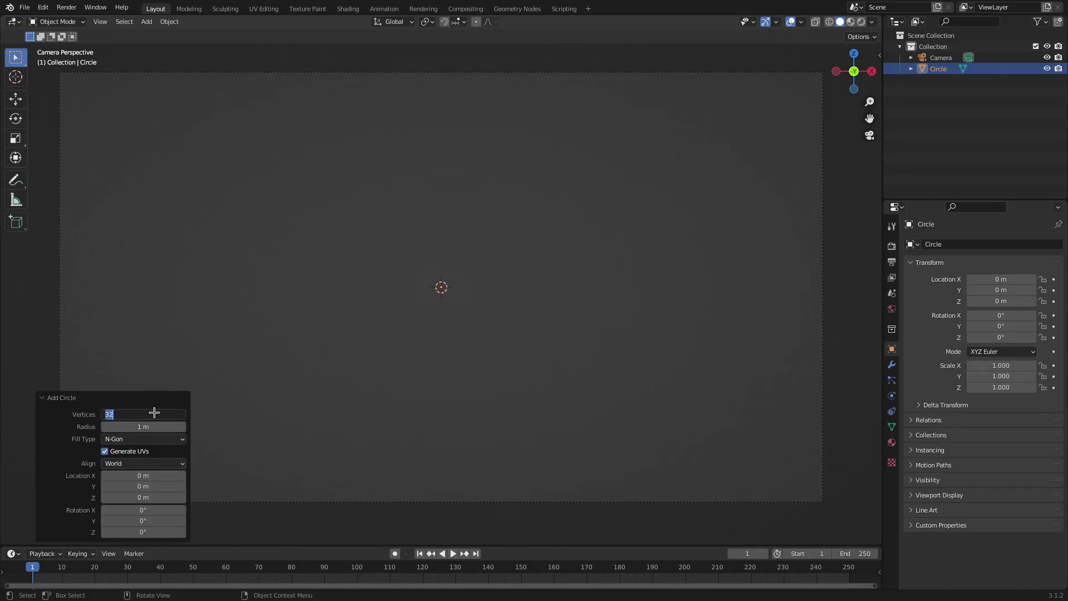
type("74")
type("64")
key("Return")
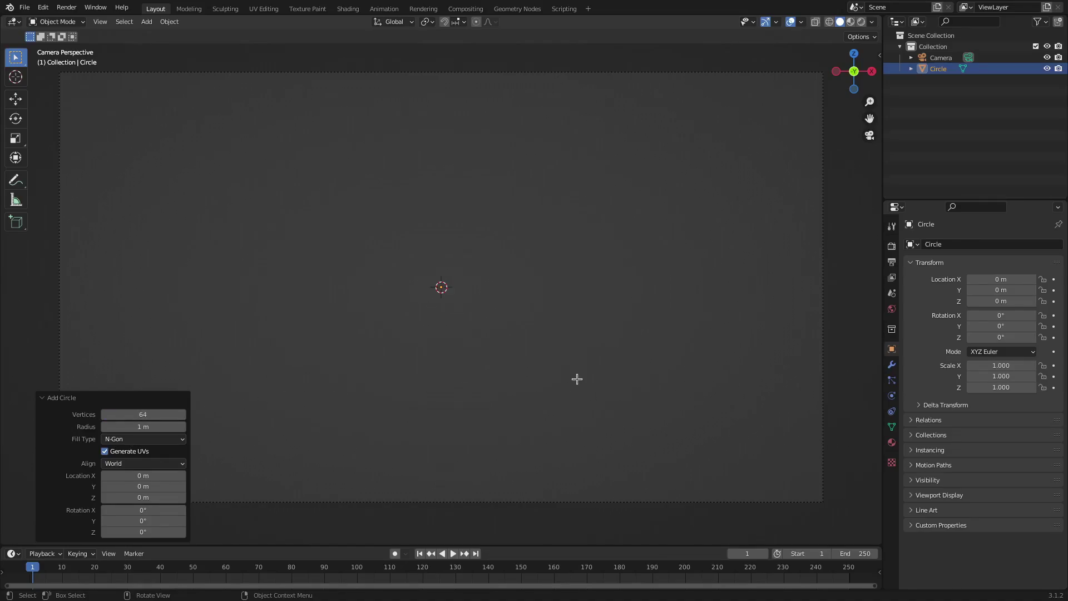
Step: Rotate the circle 90° about the global X axis and scale it to about 0.866
type("rx")
type("90")
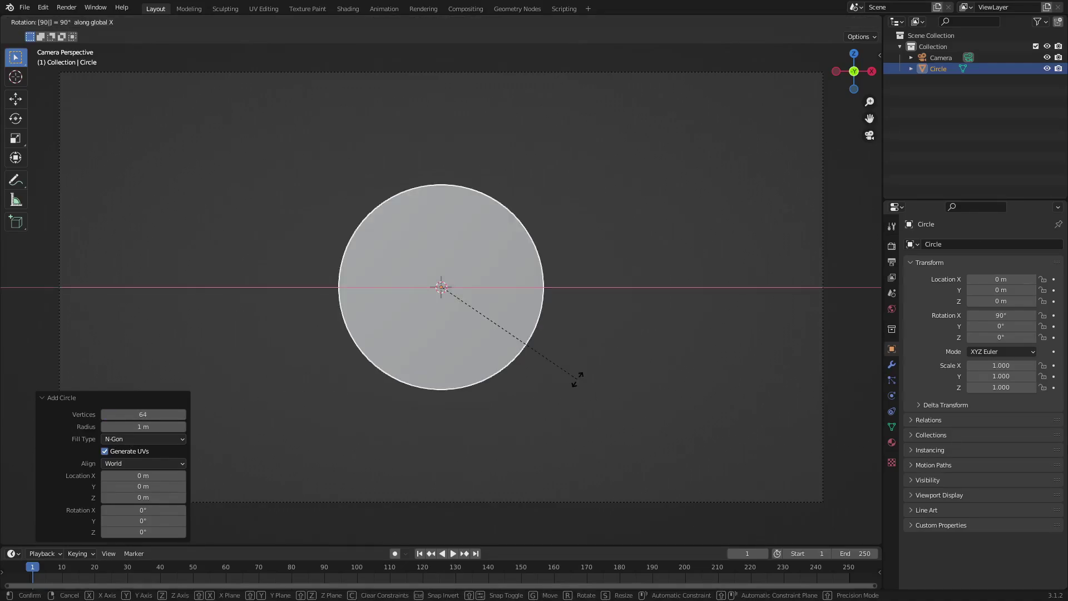
key("Return")
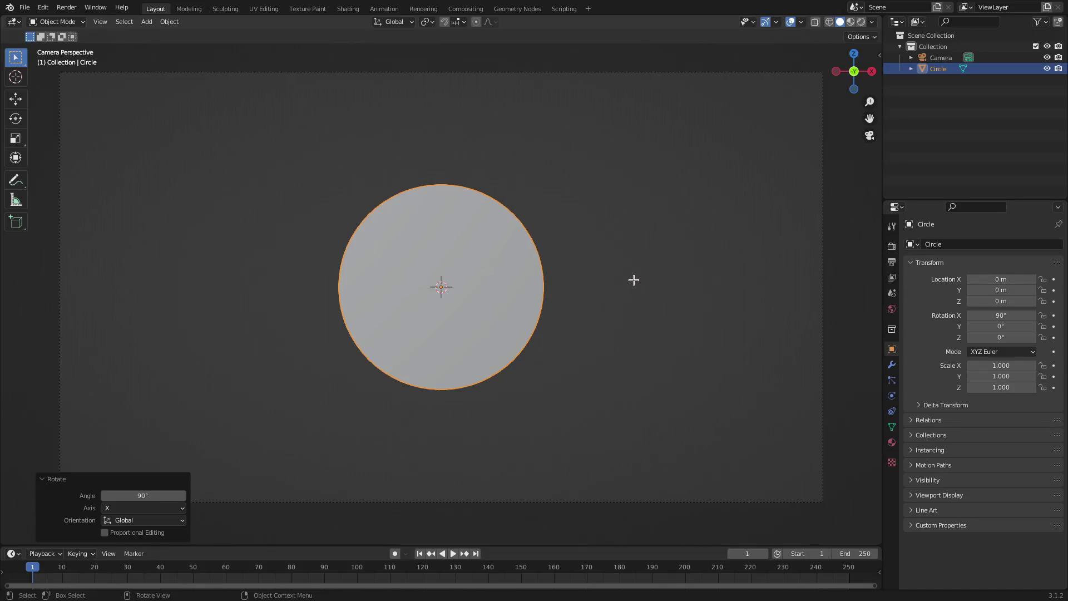
key("s")
left_click(607, 284)
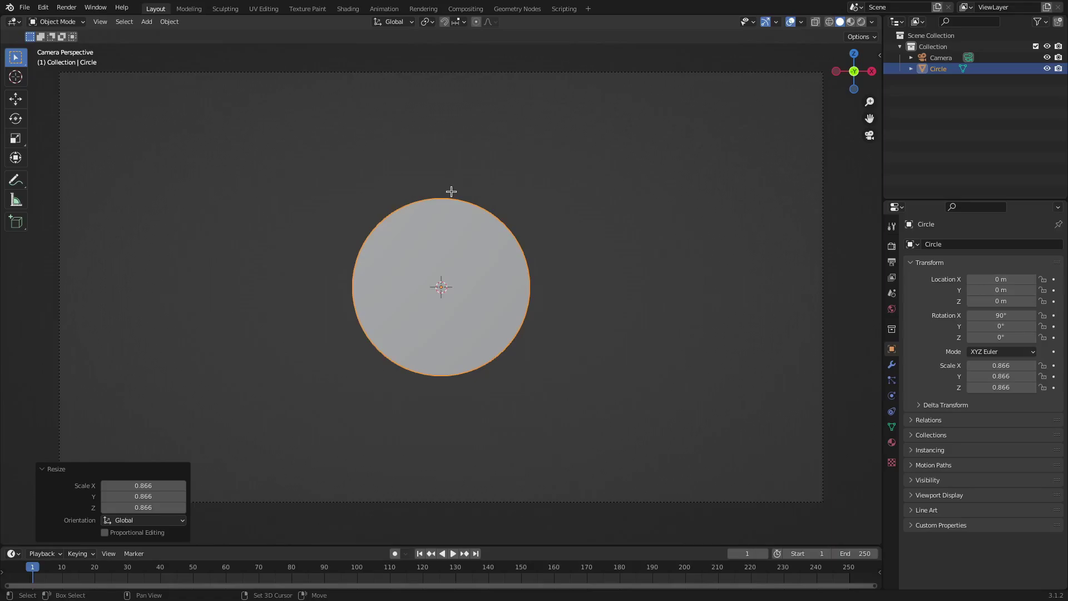
Step: Add a mesh plane at the origin and rotate it 90° about the global X axis
key("shift+a")
mouse_move(451, 192)
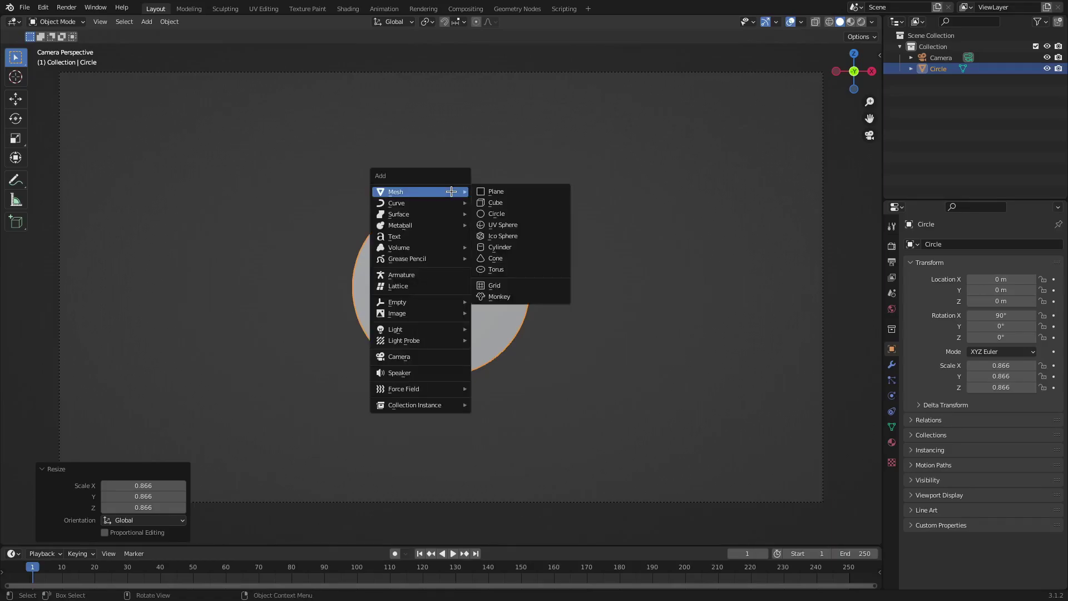
left_click(513, 193)
type("rx")
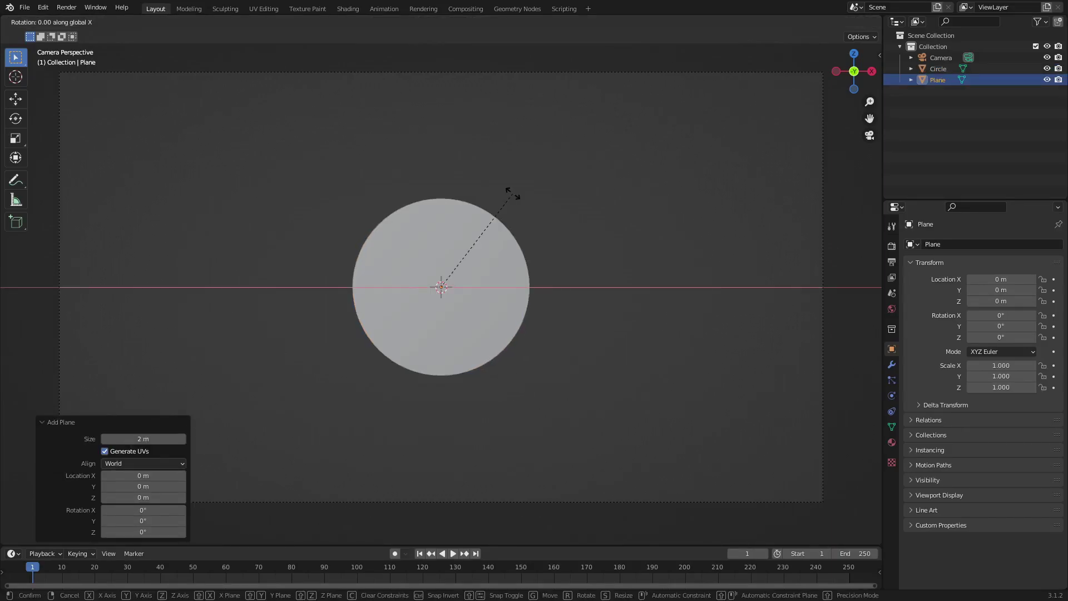
type("90")
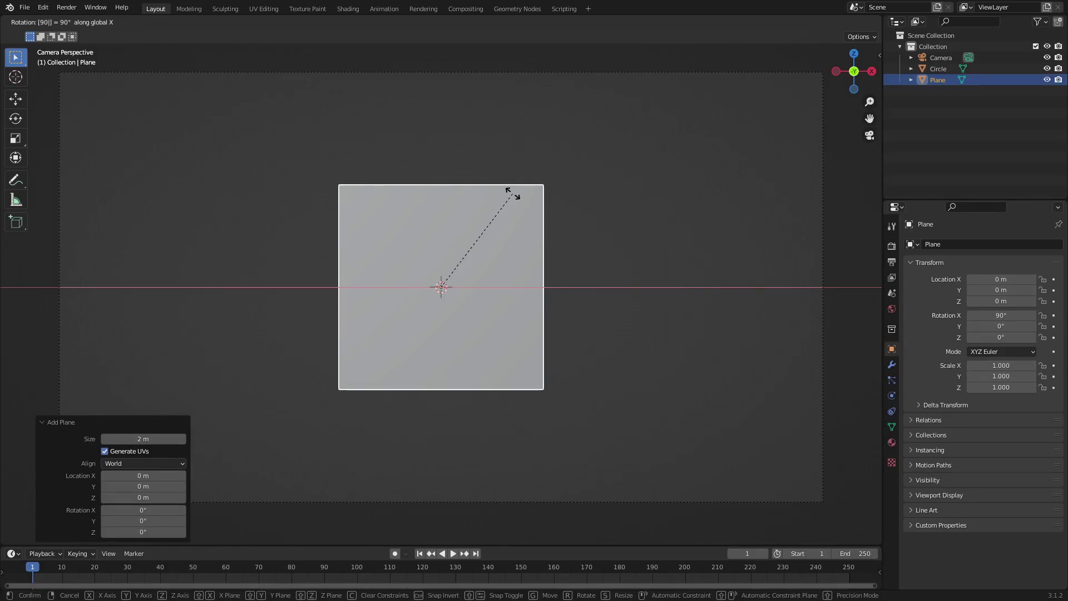
key("Return")
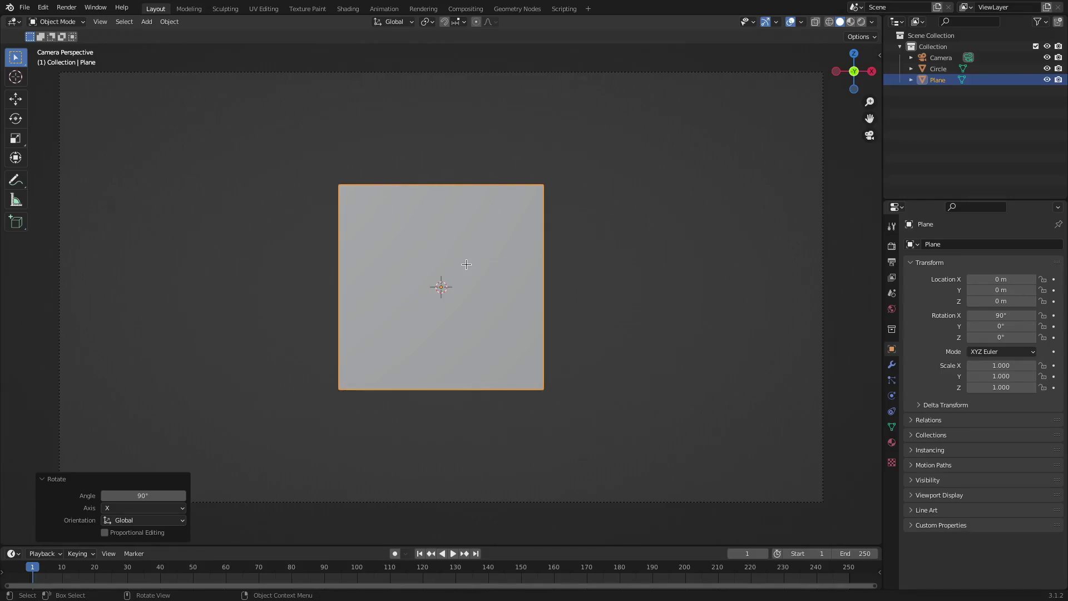
Step: Subdivide the plane once in Edit Mode
key("Tab")
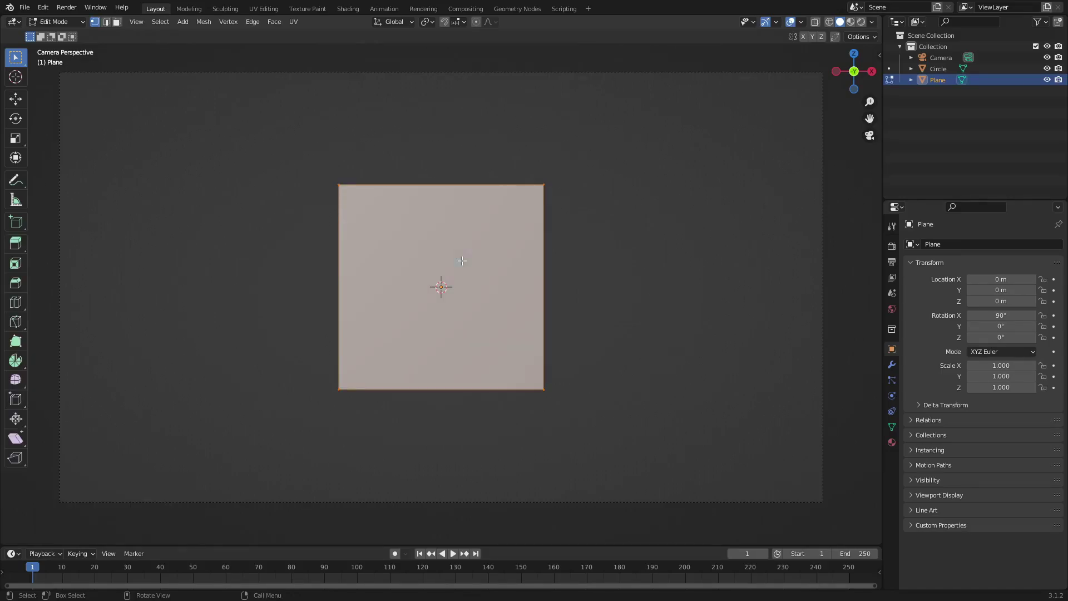
right_click(429, 226)
left_click(429, 225)
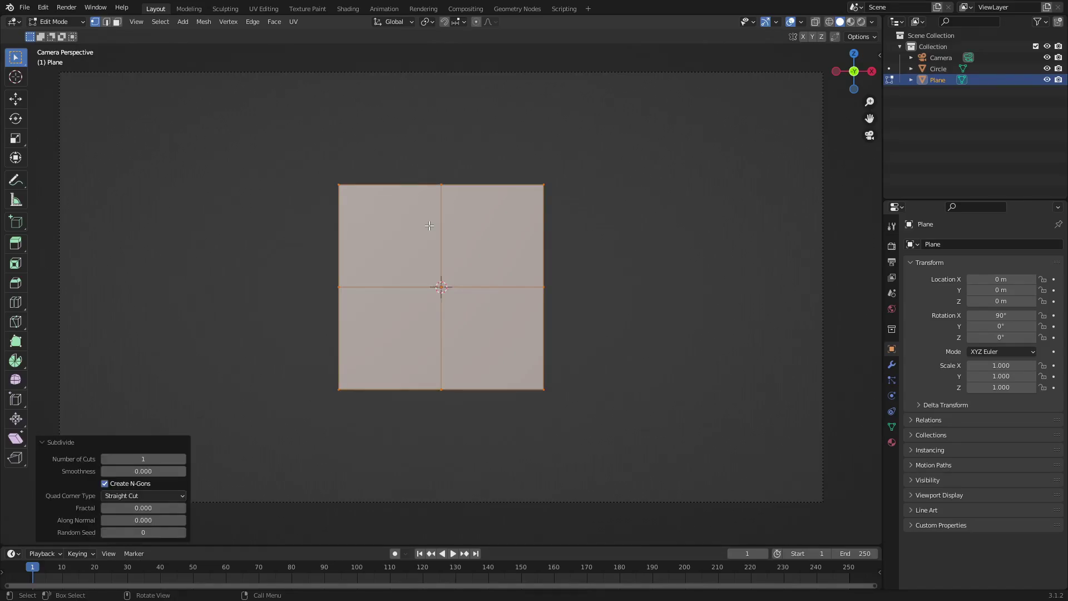
Step: Delete all the plane's vertices except the centre vertex and the one at the middle of its upper edge
left_click_drag(278, 143, 372, 409)
left_click_drag(643, 434, 420, 336, "shift")
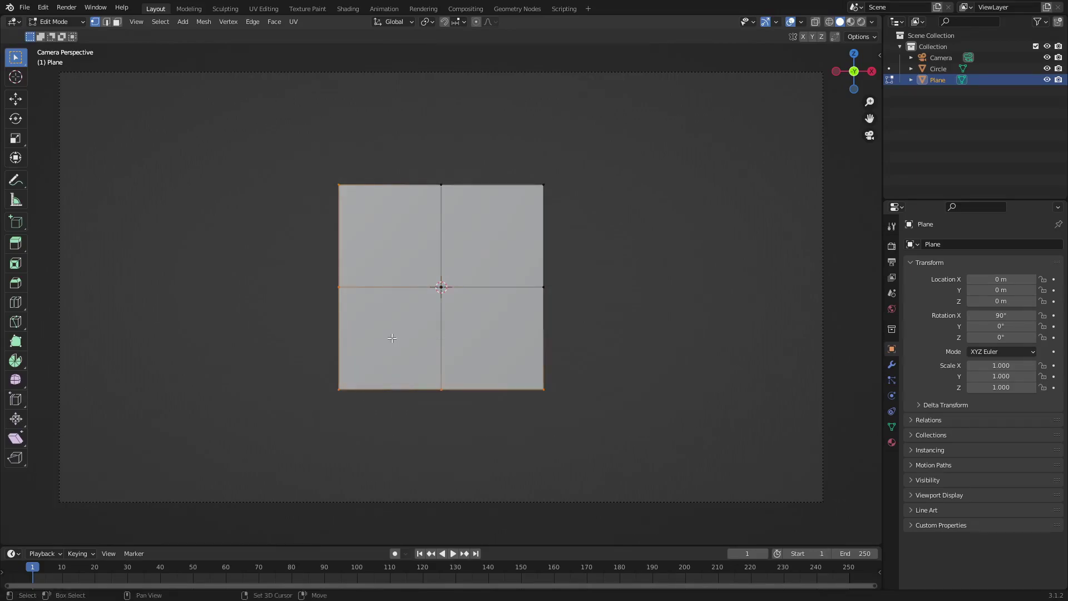
left_click_drag(634, 316, 561, 242, "shift")
scroll(499, 240, "up", 2)
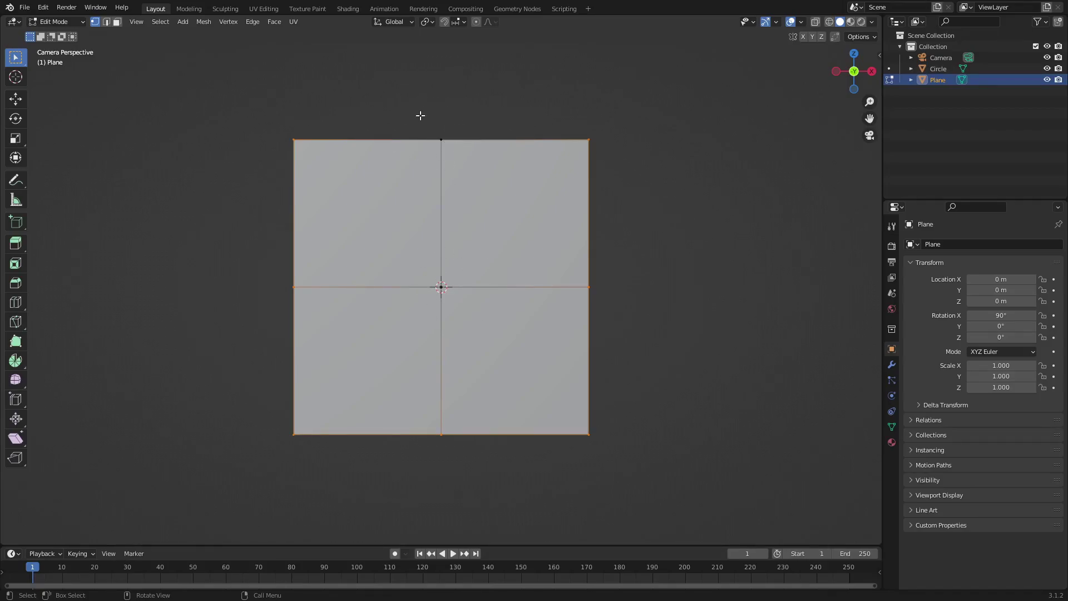
key("x")
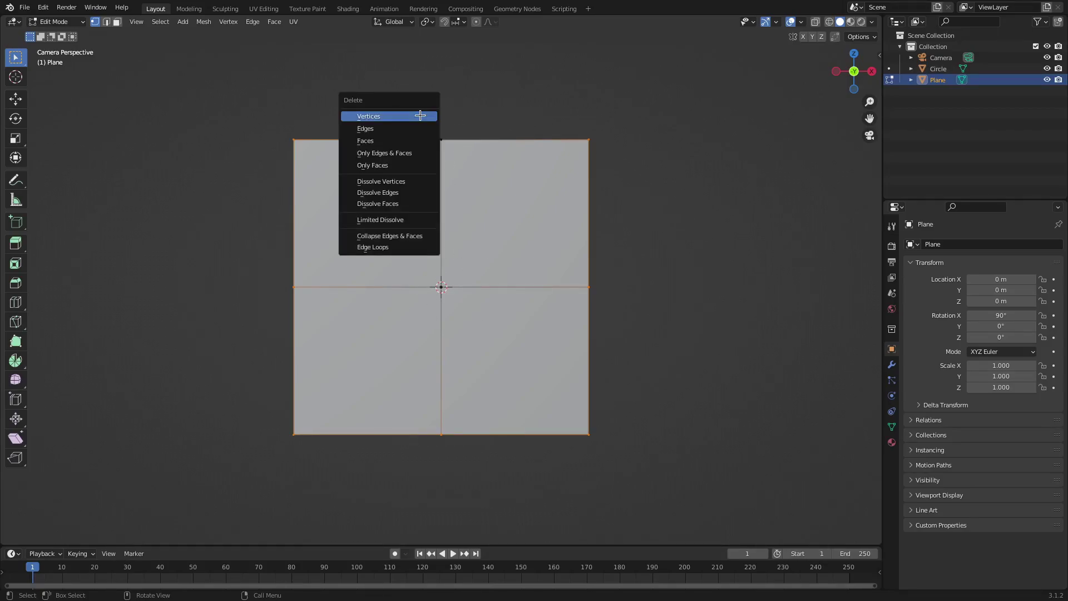
left_click(420, 115)
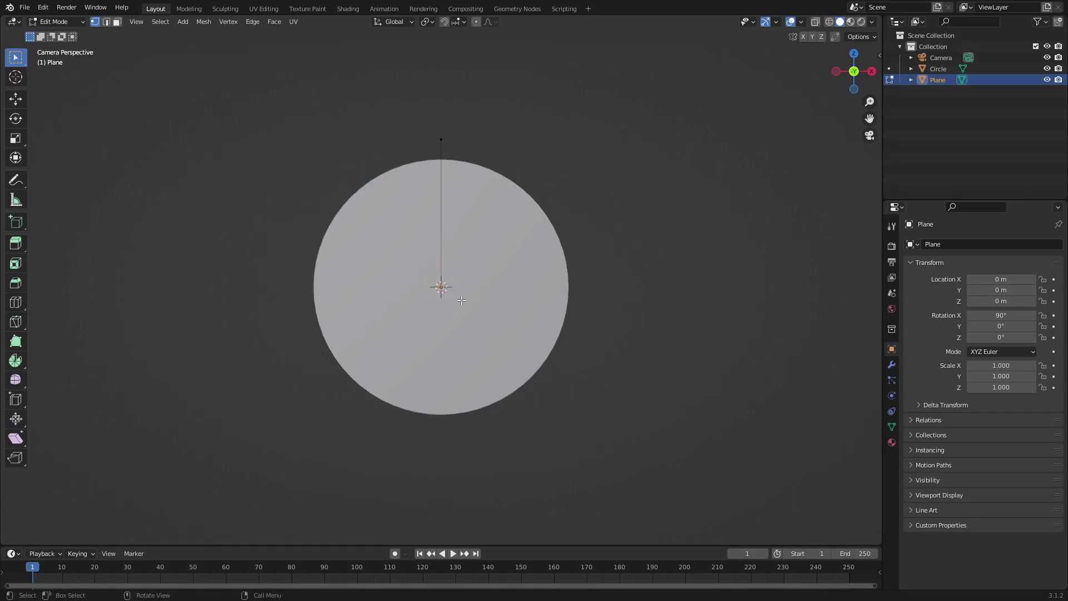
Step: Move the edge's lower vertex up about 0.94 m along global Z, just above the circle, and return to Object Mode
key("g")
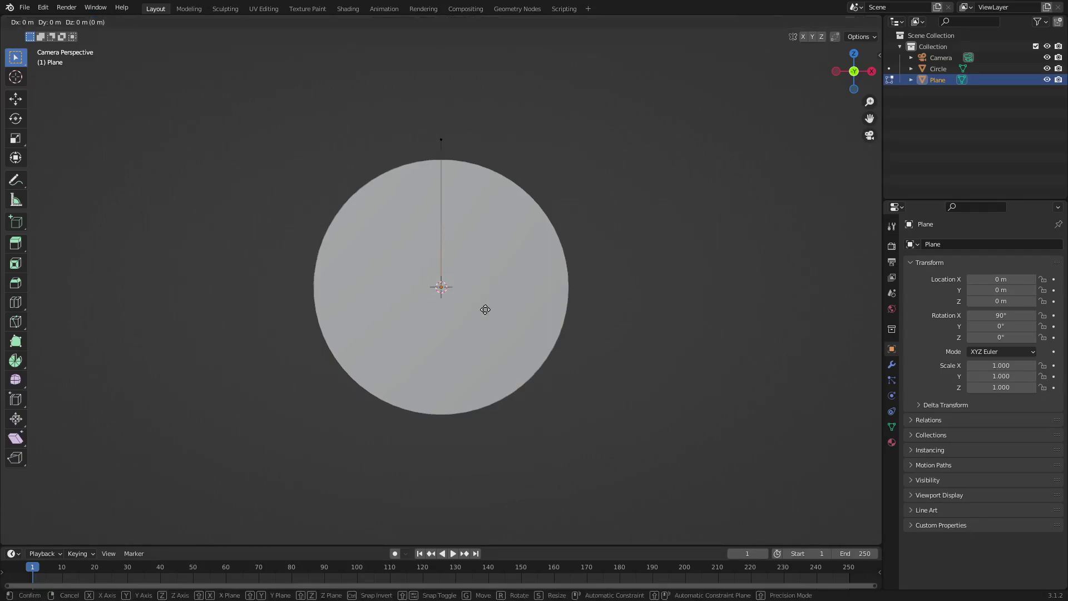
key("z")
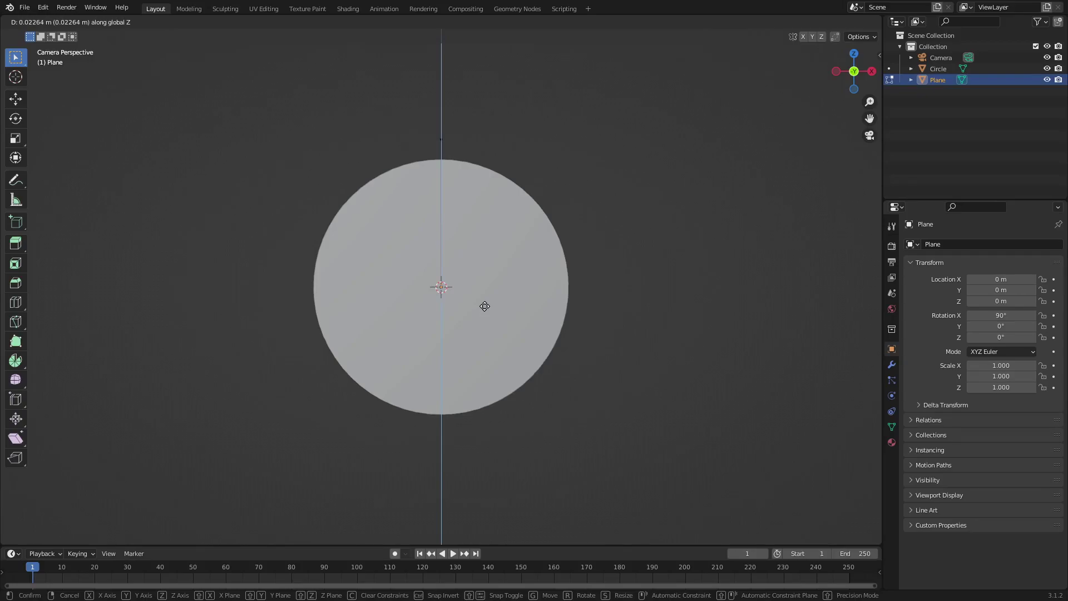
left_click(478, 310)
key("g")
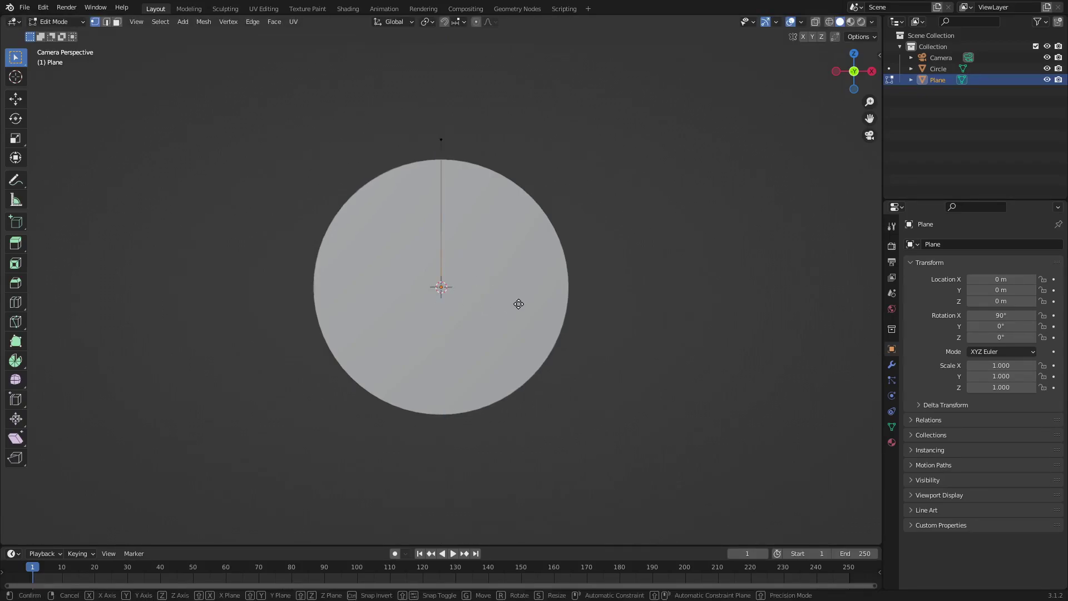
key("z")
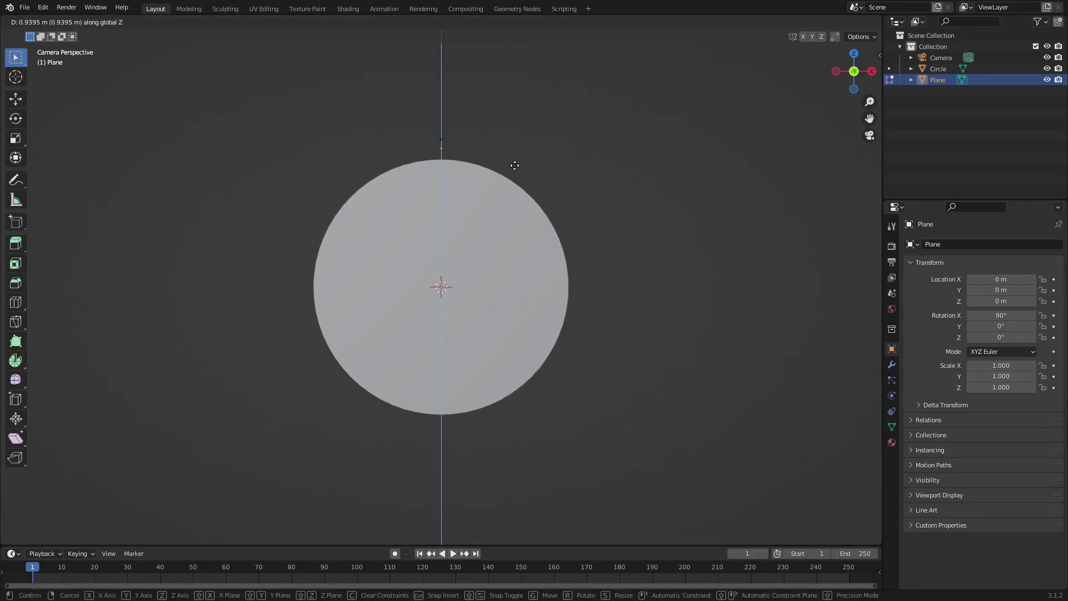
left_click(512, 166)
scroll(512, 166, "up", 4)
middle_click_drag(467, 83, 487, 254, "shift")
scroll(488, 254, "up", 3)
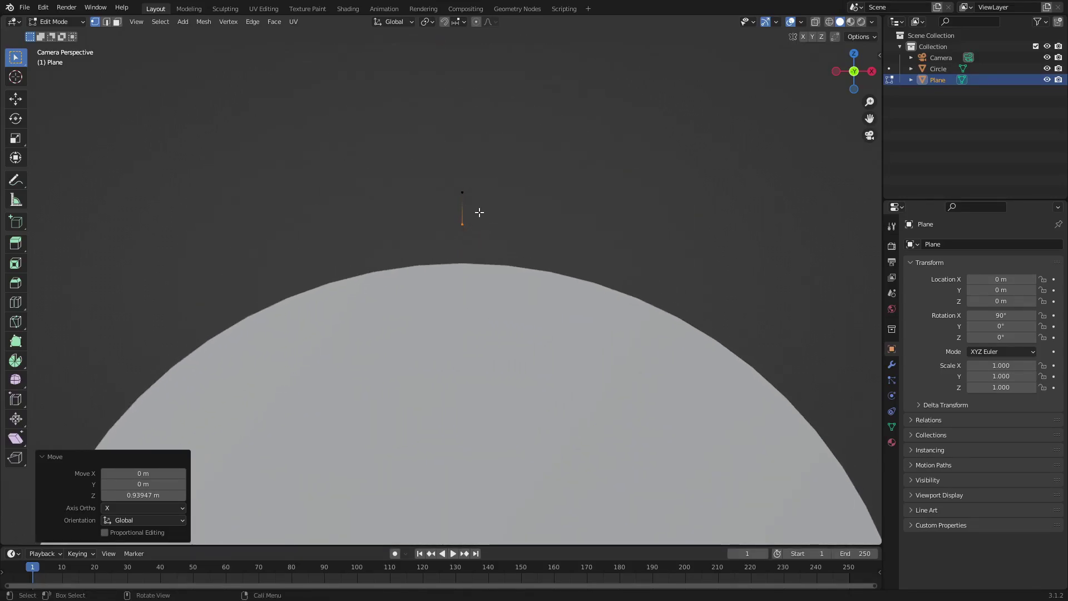
scroll(479, 206, "down", 7)
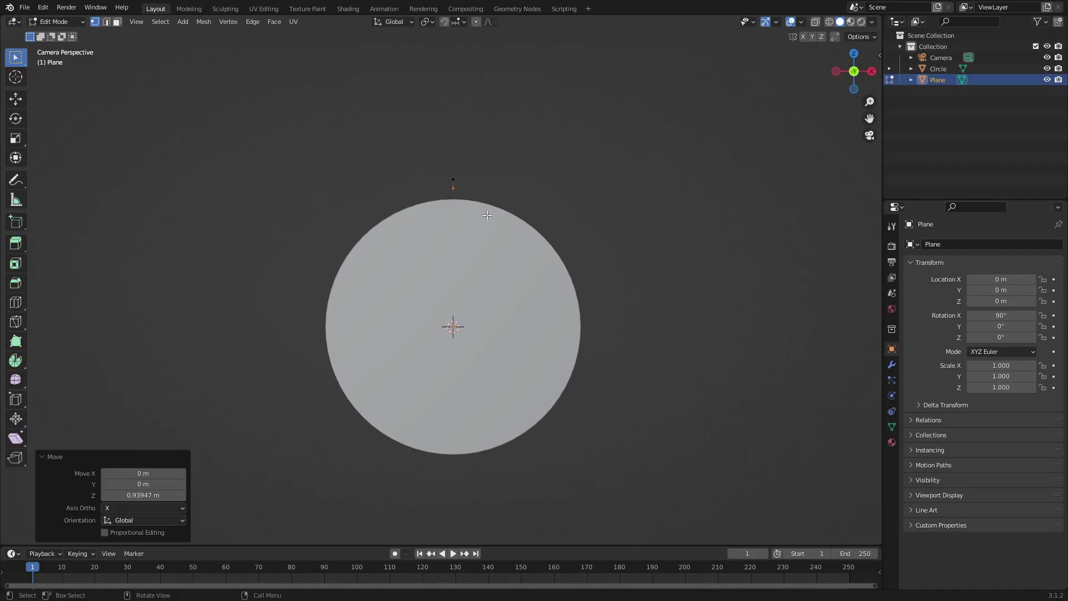
key("Tab")
scroll(501, 248, "up", 3)
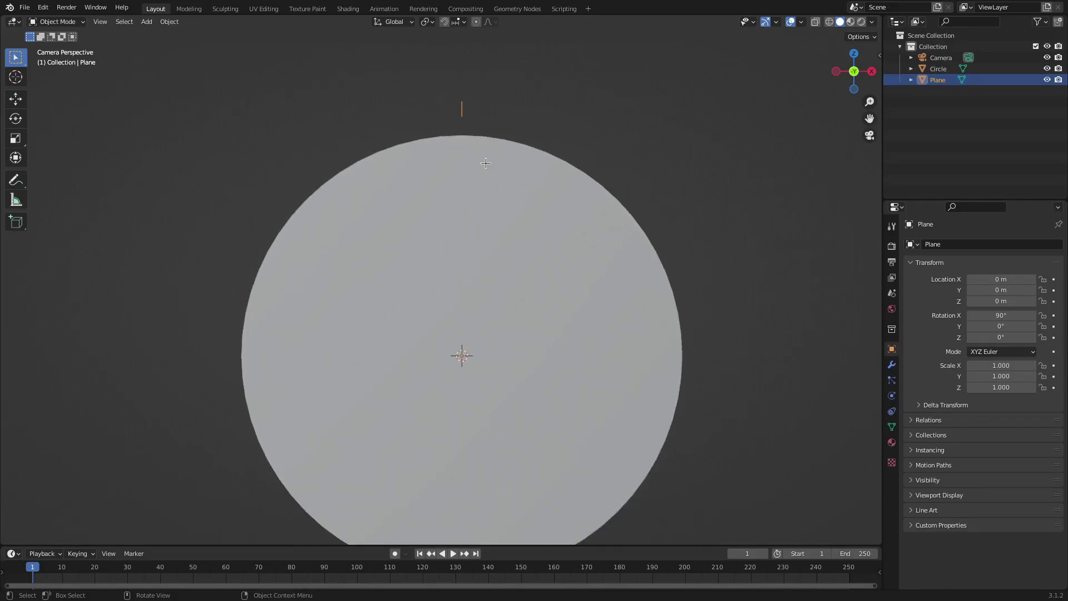
key("g")
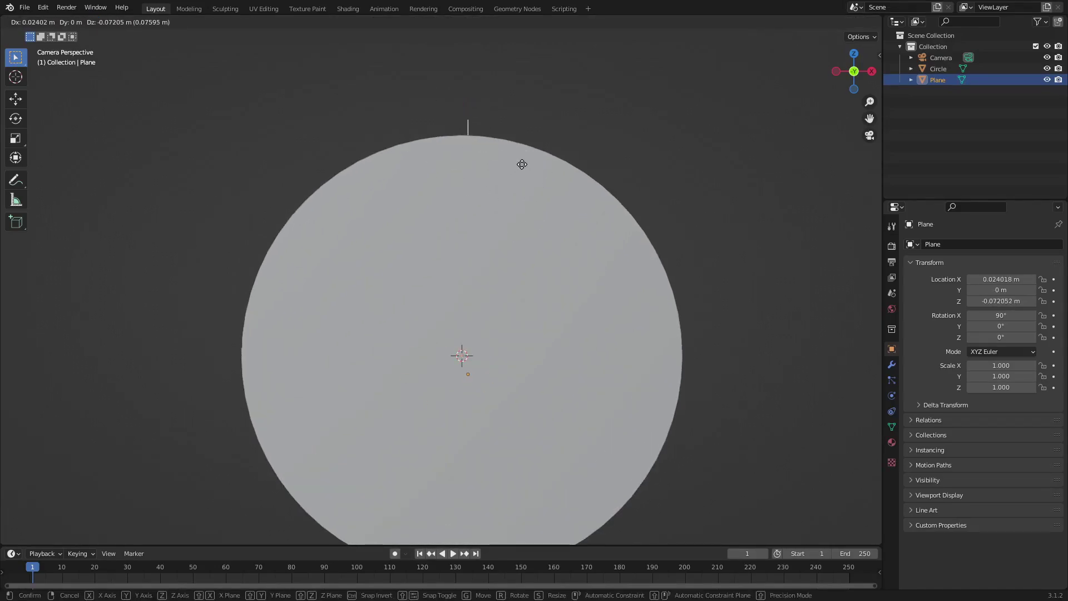
key("Escape")
scroll(445, 114, "down", 2)
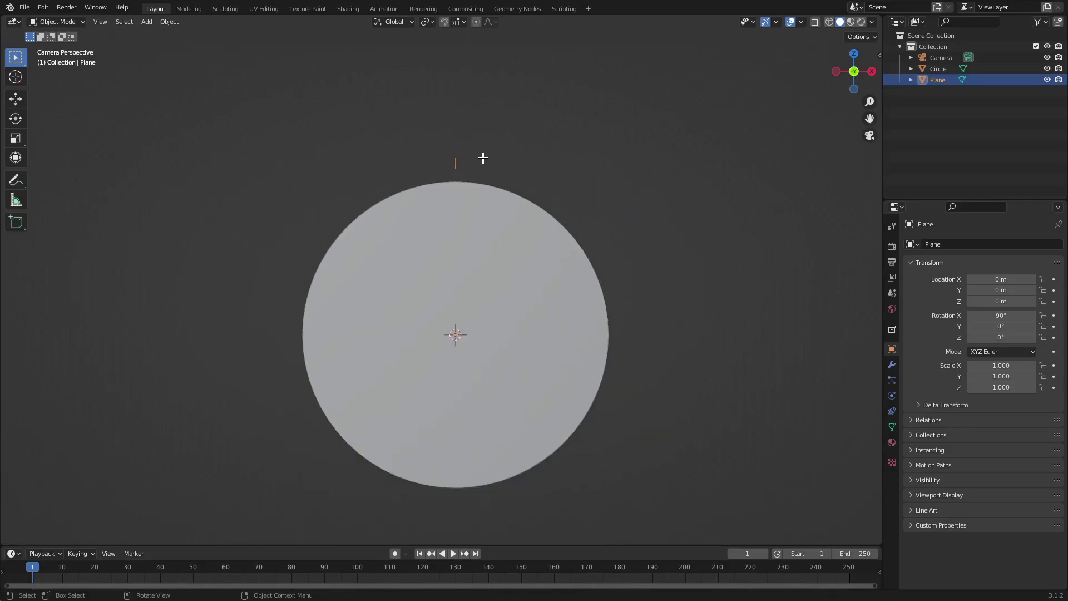
scroll(448, 179, "down", 2)
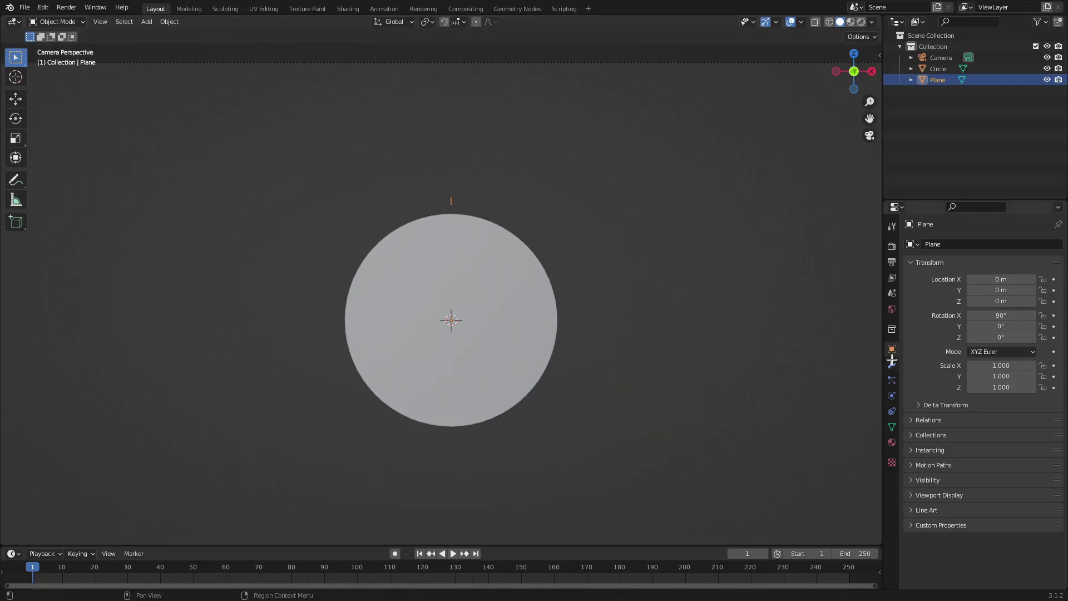
Step: Add a Screw modifier to the edge object and set its iterations to 10
left_click(892, 365)
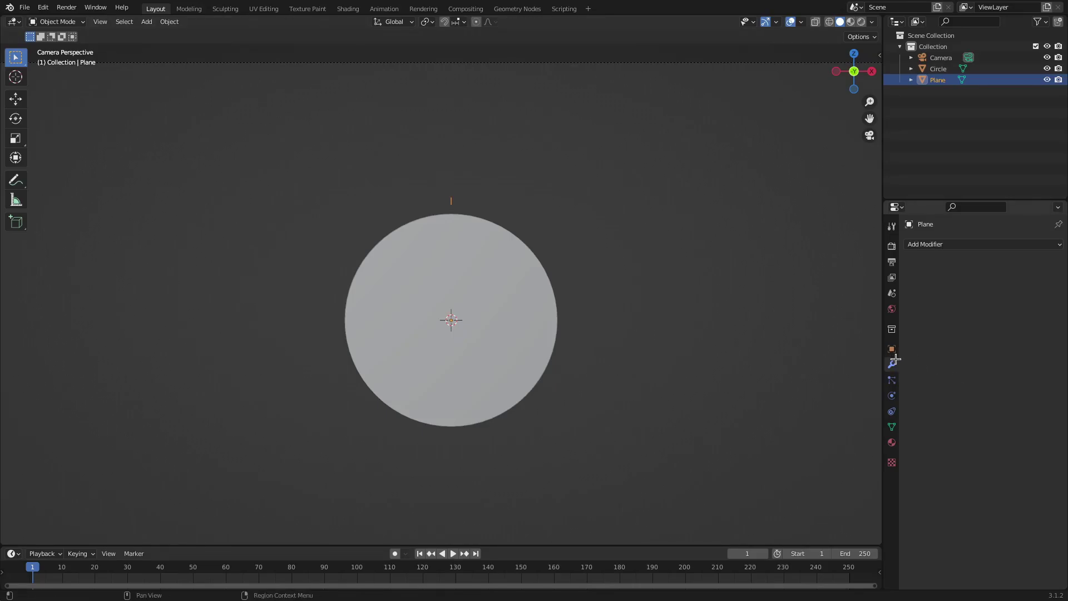
left_click(965, 243)
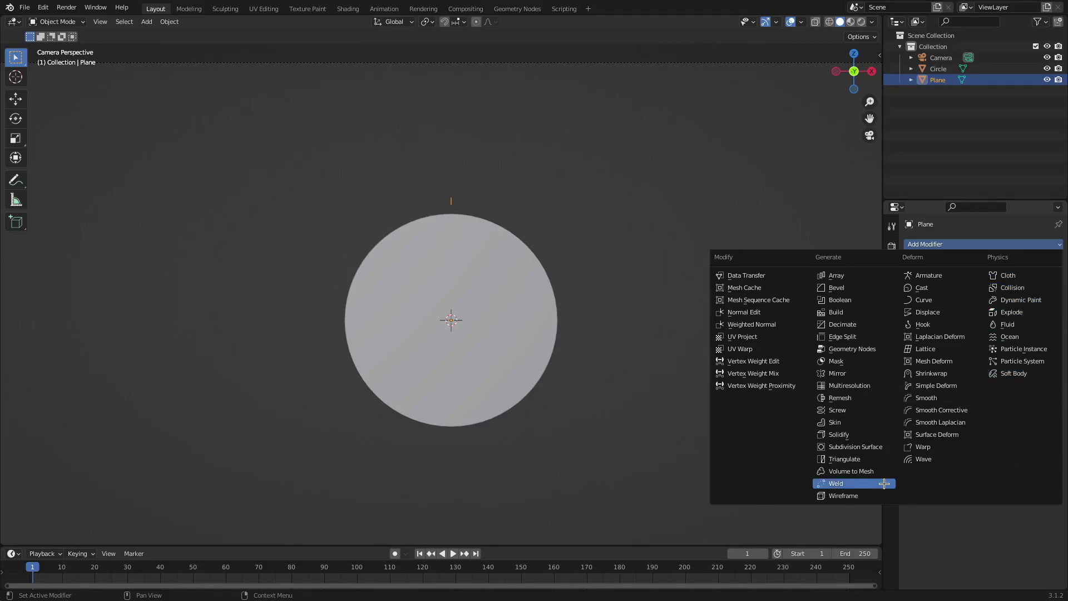
left_click(875, 409)
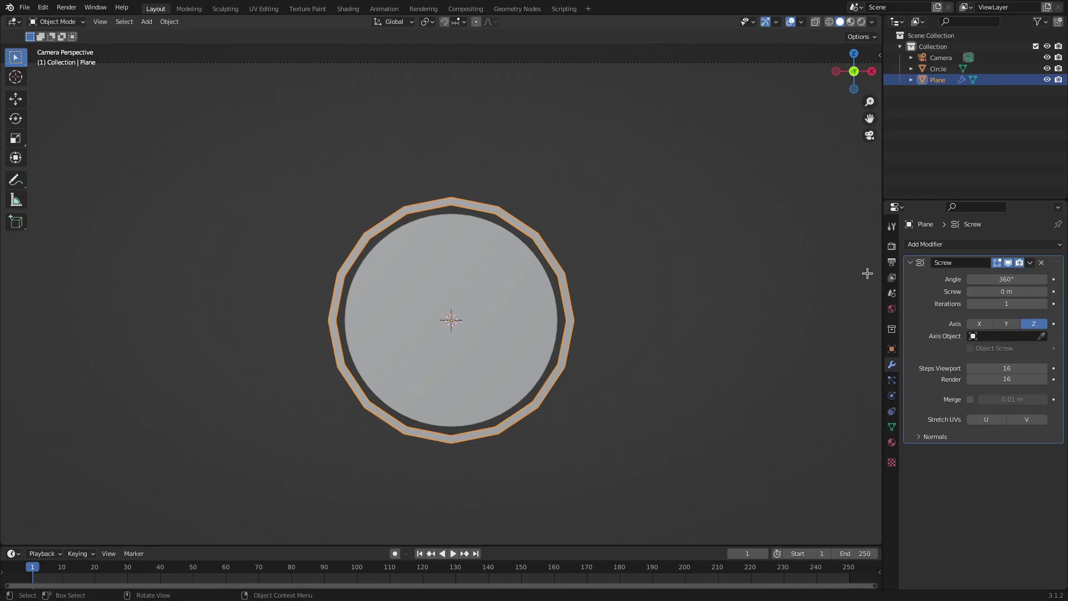
left_click(1044, 303)
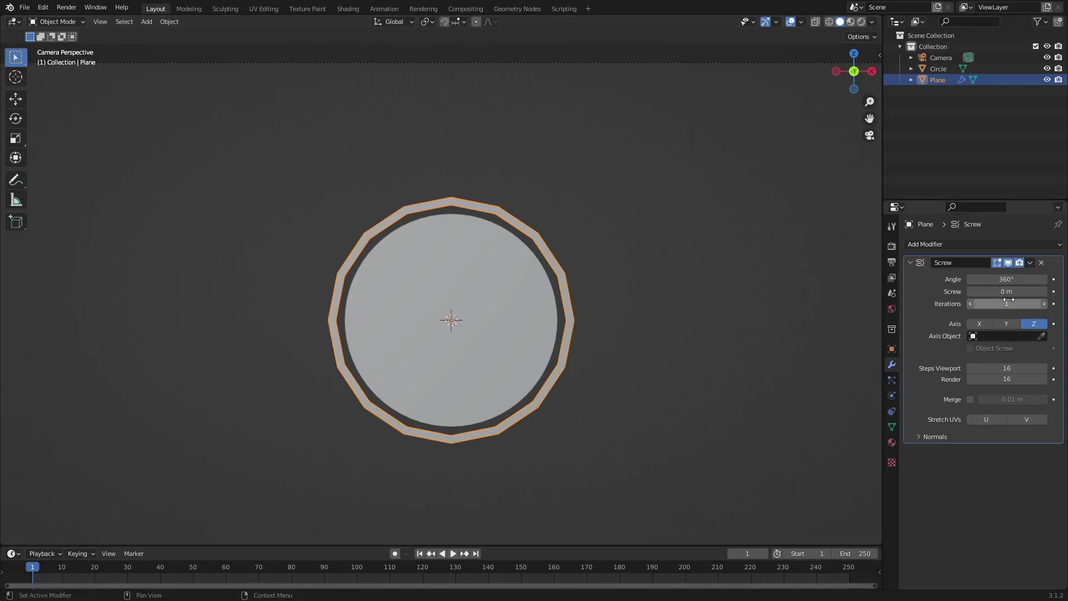
left_click(1012, 302)
type("10")
key("Return")
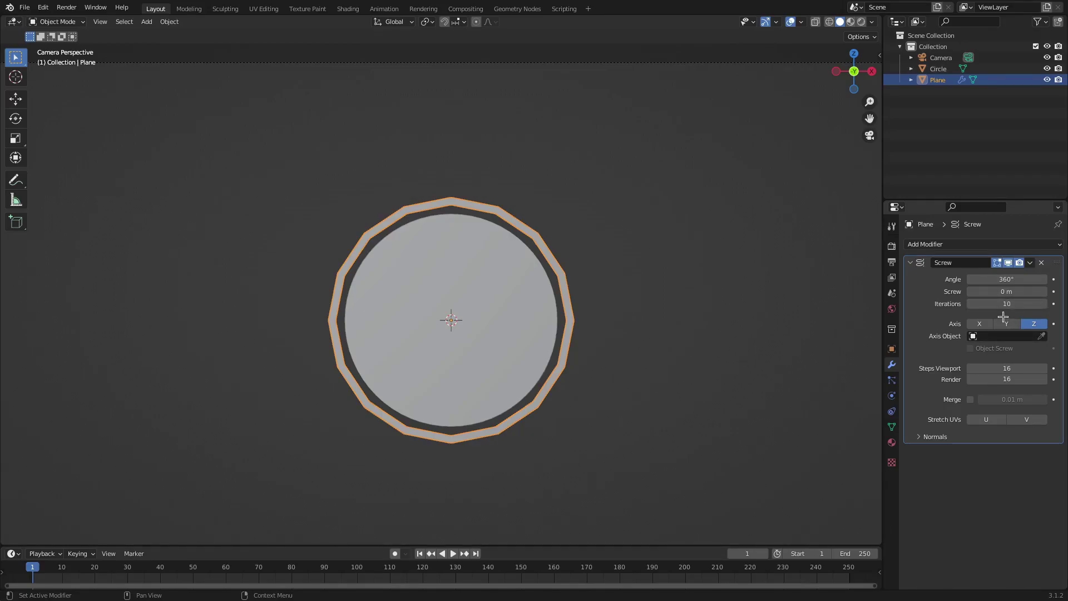
left_click_drag(1016, 279, 1034, 291)
key("ctrl+z")
key("ctrl+z")
Step: Set both the viewport and render steps of the Screw modifier to 64
left_click(1013, 365)
type("40")
key("Return")
left_click(1013, 364)
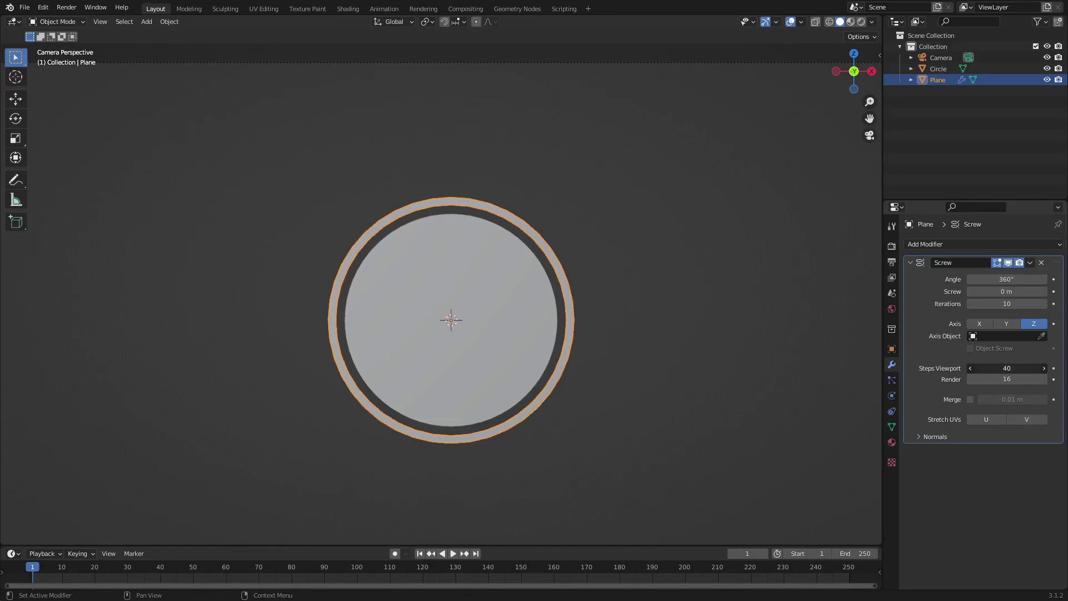
type("64")
key("Return")
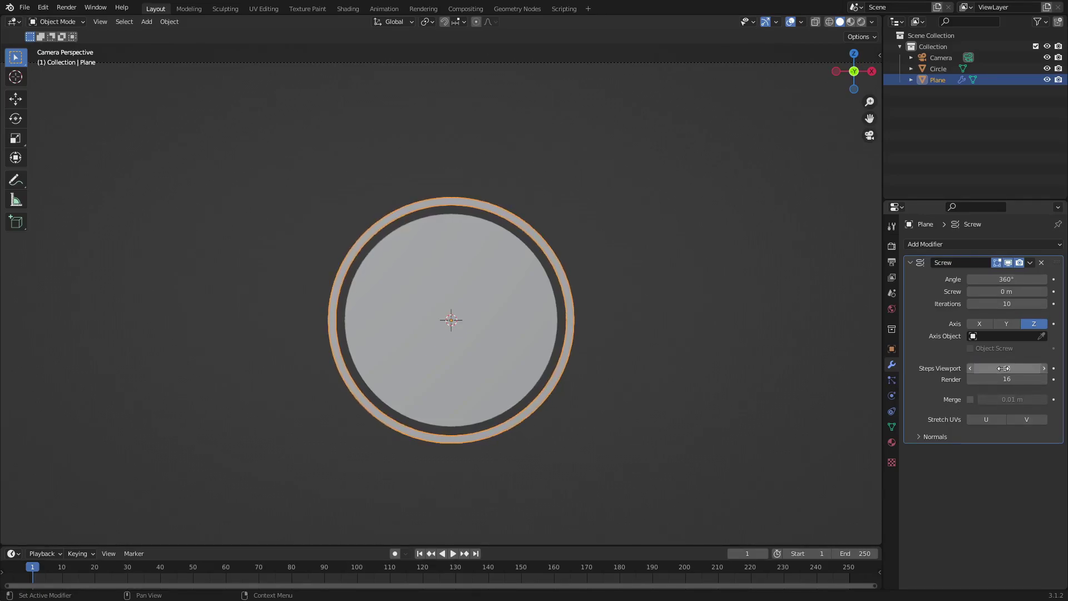
left_click(1008, 379)
type("64")
key("Return")
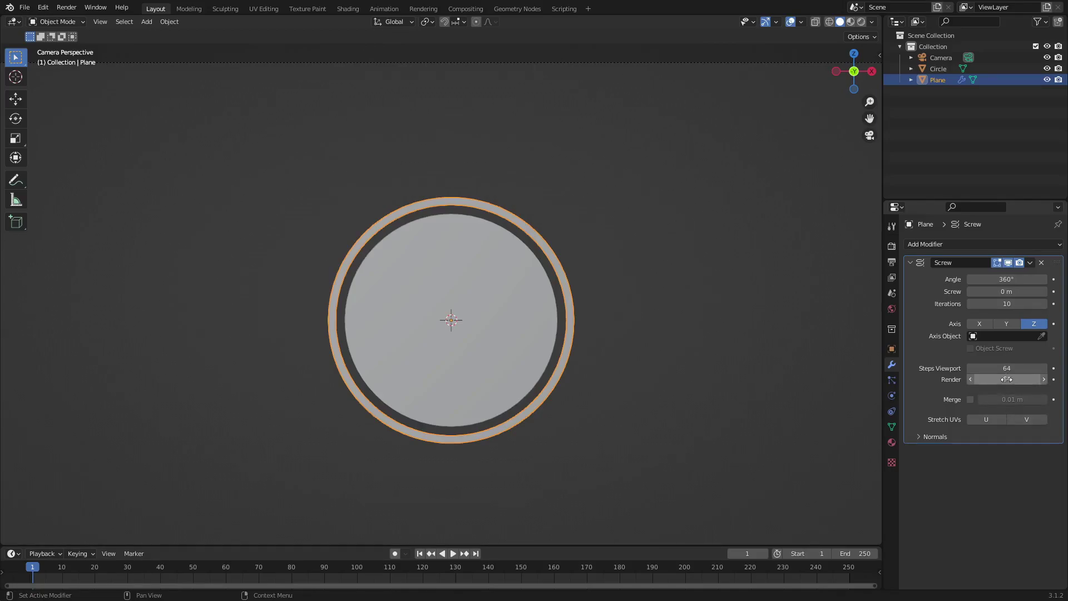
Step: Add a Subdivision Surface modifier to the filled circle and deselect everything
scroll(460, 355, "up", 4)
scroll(394, 437, "down", 1)
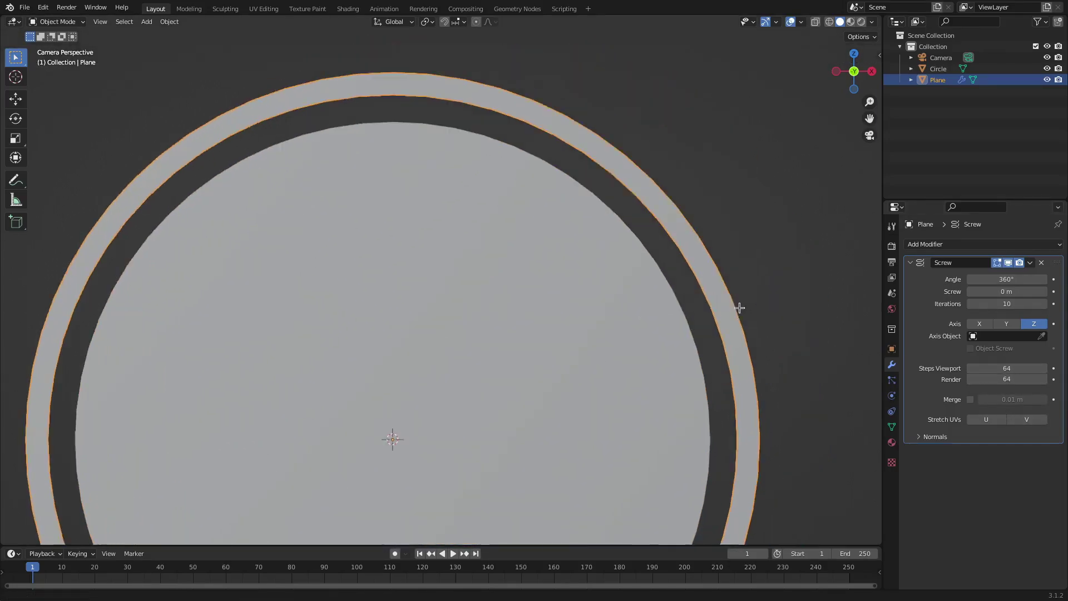
scroll(708, 280, "up", 4)
scroll(453, 415, "up", 2)
left_click(453, 414)
scroll(383, 295, "down", 4)
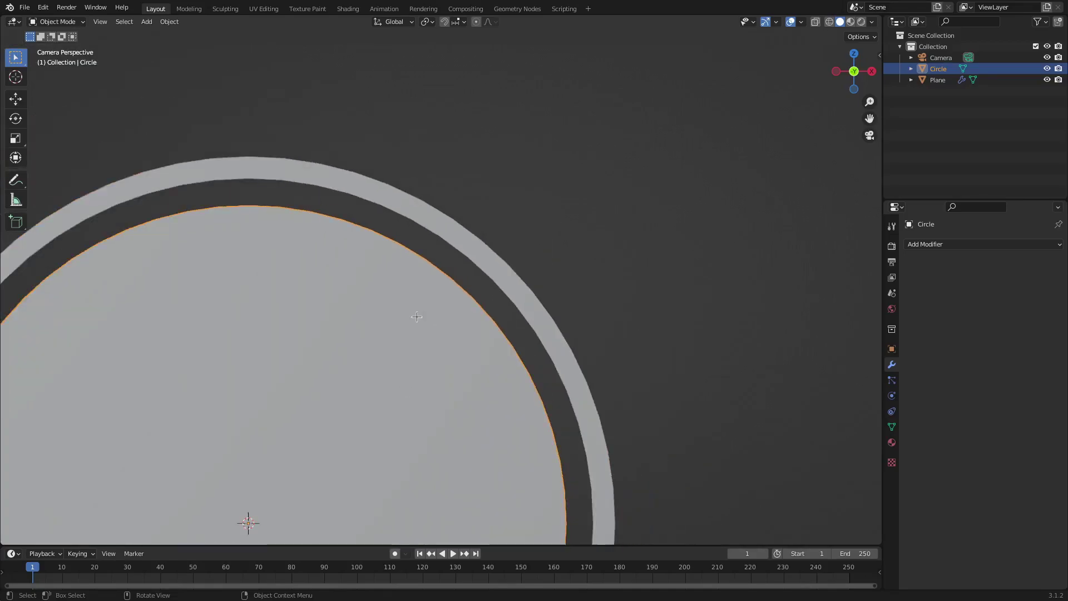
left_click(958, 245)
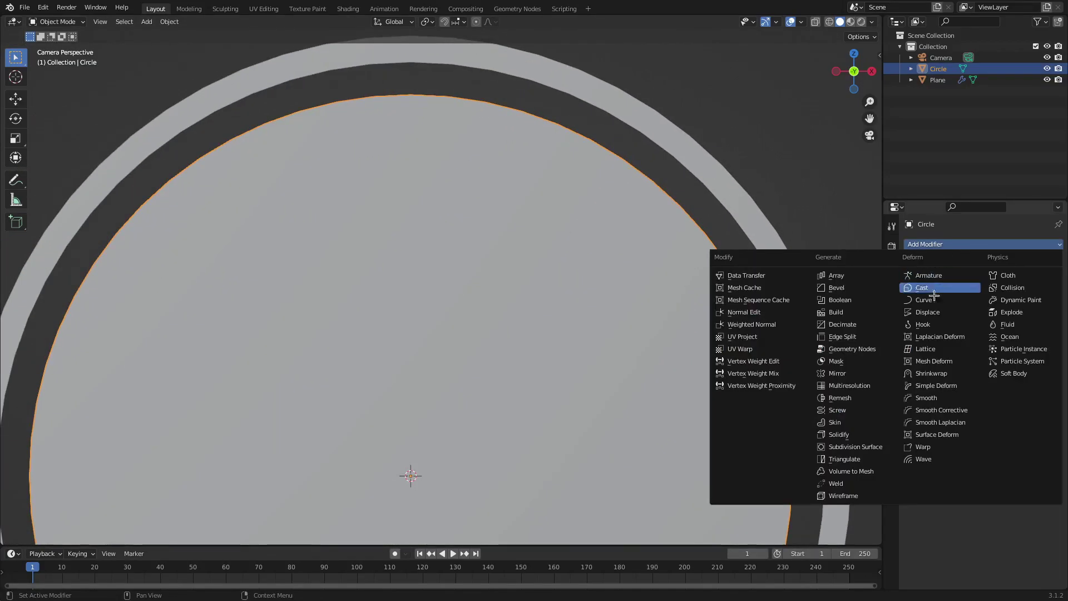
left_click(878, 447)
key("alt+a")
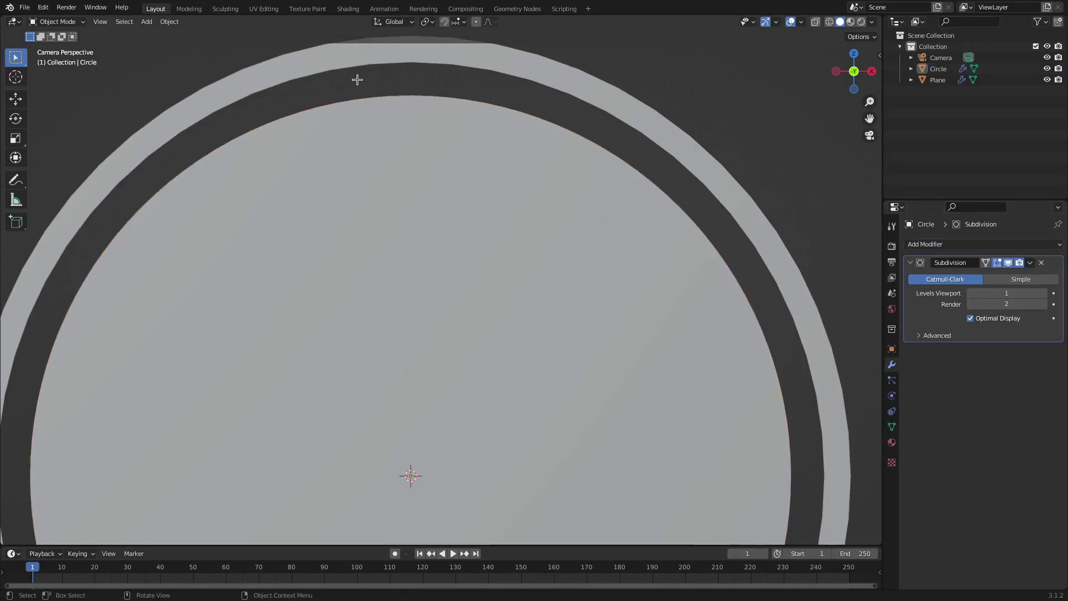
Step: Add a Subdivision Surface modifier to the outer ring below its Screw modifier
scroll(311, 191, "down", 3)
left_click(620, 257)
scroll(650, 316, "up", 2)
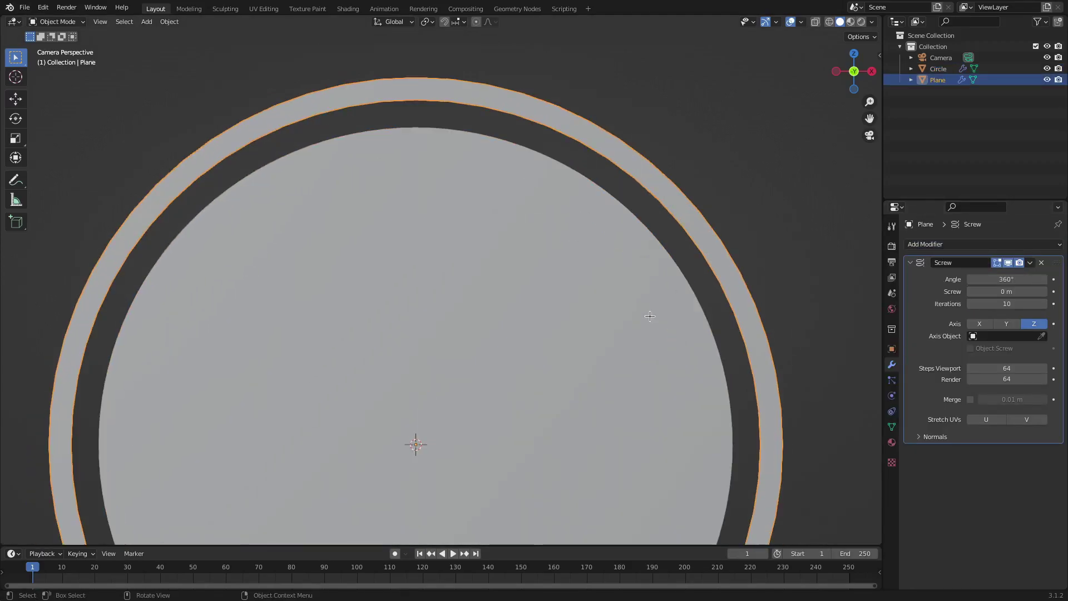
left_click(926, 245)
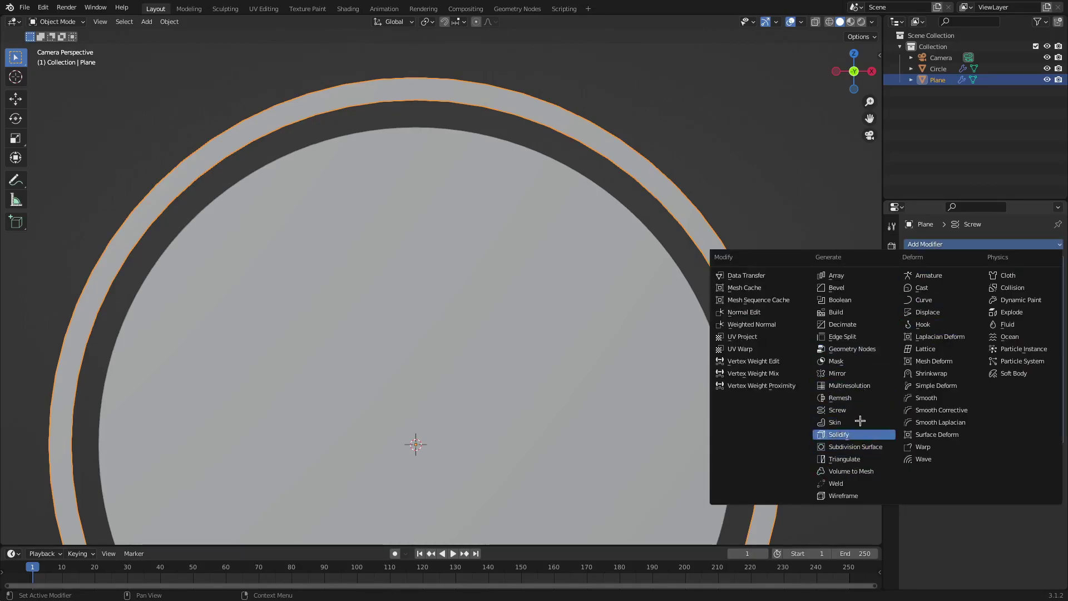
left_click(879, 447)
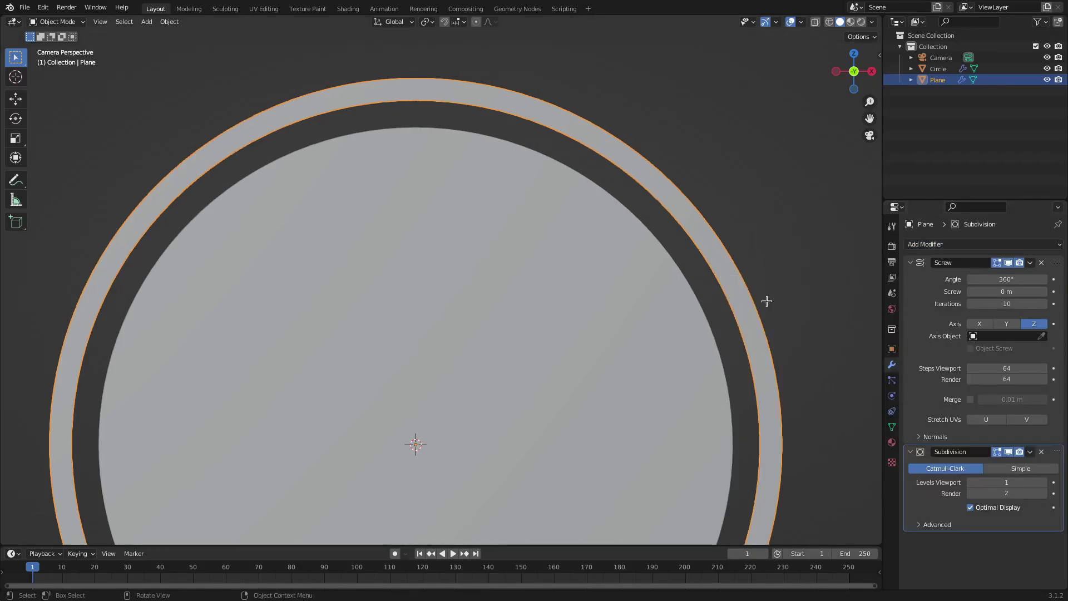
scroll(803, 392, "down", 2)
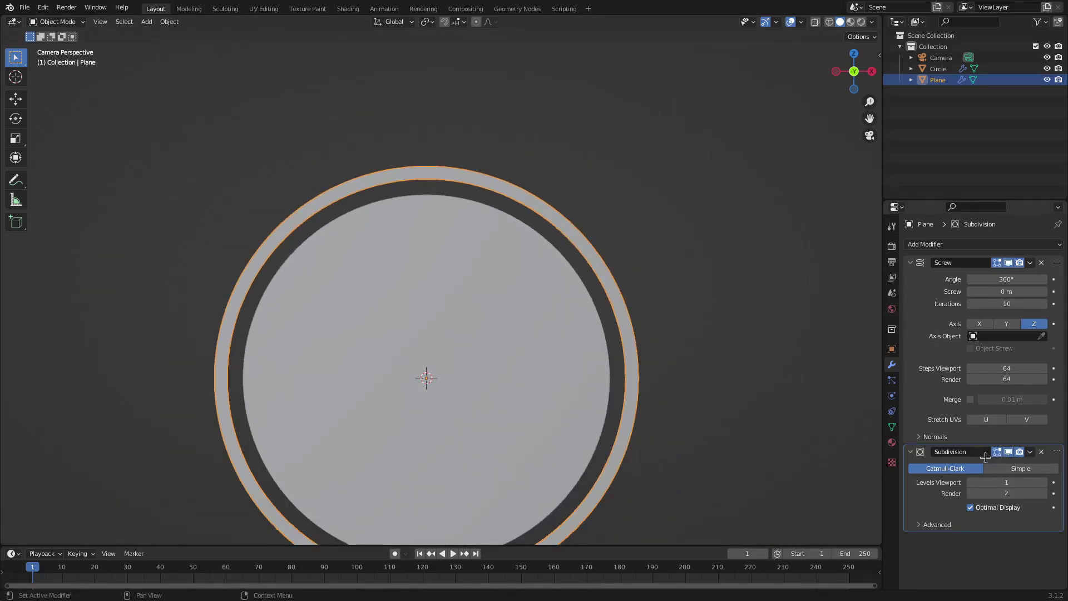
scroll(746, 334, "down", 3)
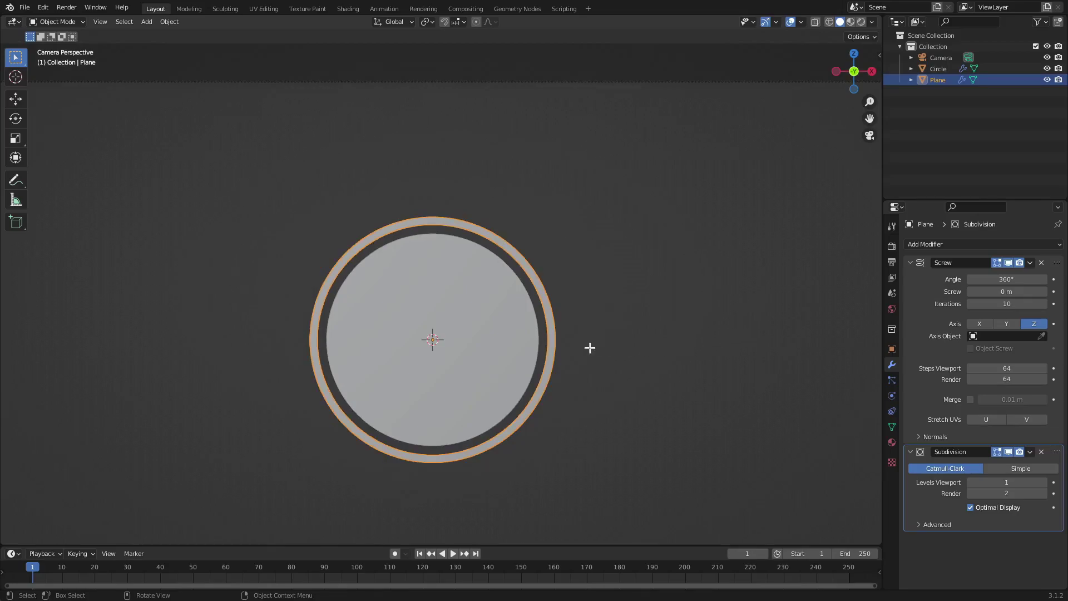
middle_click_drag(589, 348, 649, 276, "shift")
key("Home")
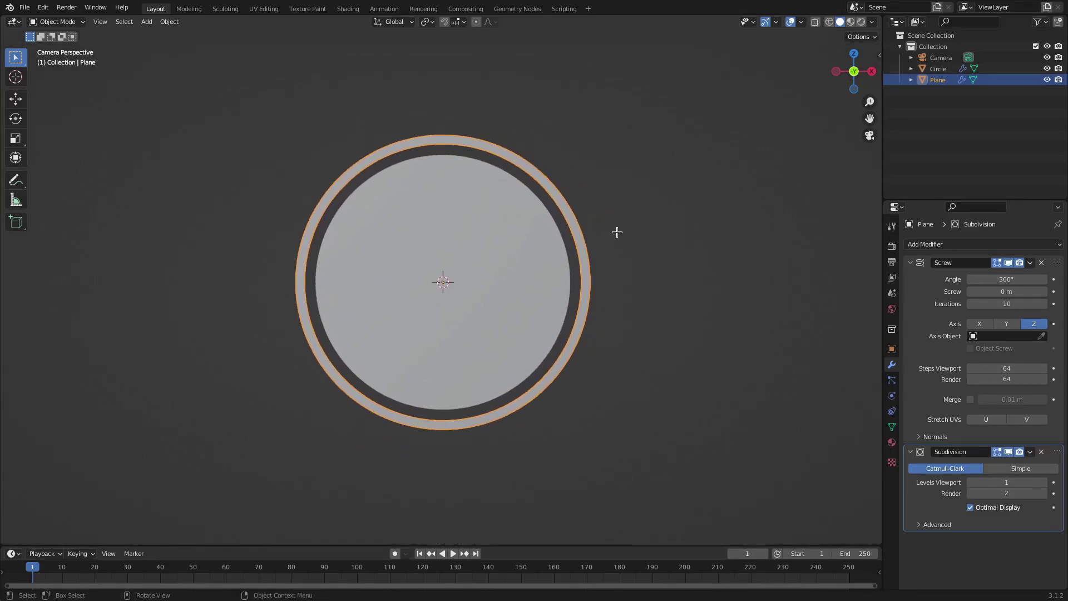
Step: Reduce the ring's Screw modifier angle to 0.8° so only a short arc segment remains
left_click_drag(1001, 279, 995, 280)
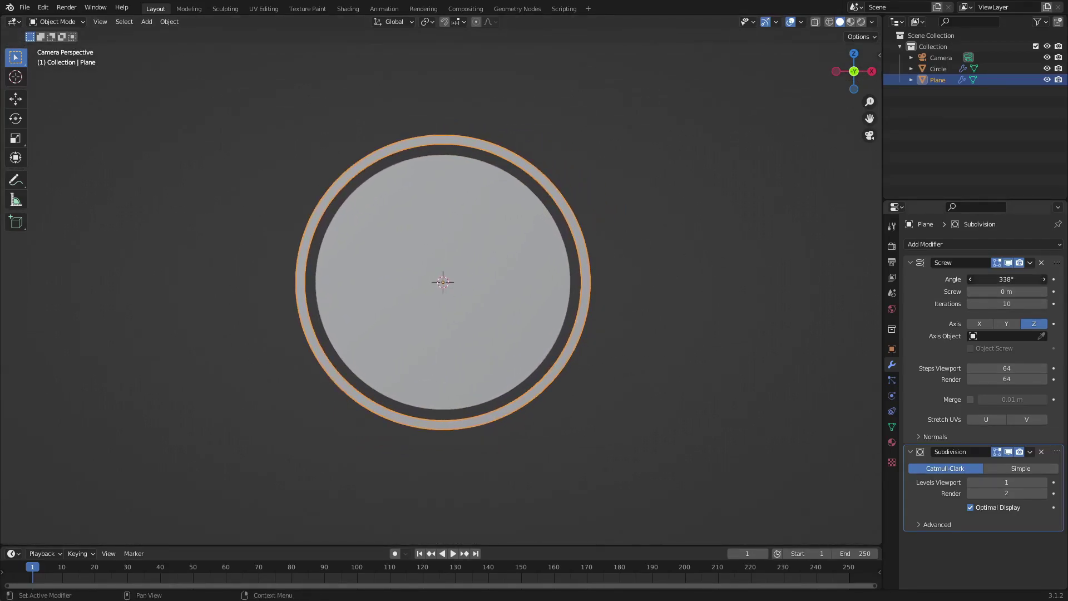
left_click(1005, 279)
type("100")
key("Return")
mouse_move(1005, 279)
left_mouse_down()
mouse_move(974, 280)
mouse_move(1006, 280)
left_mouse_up()
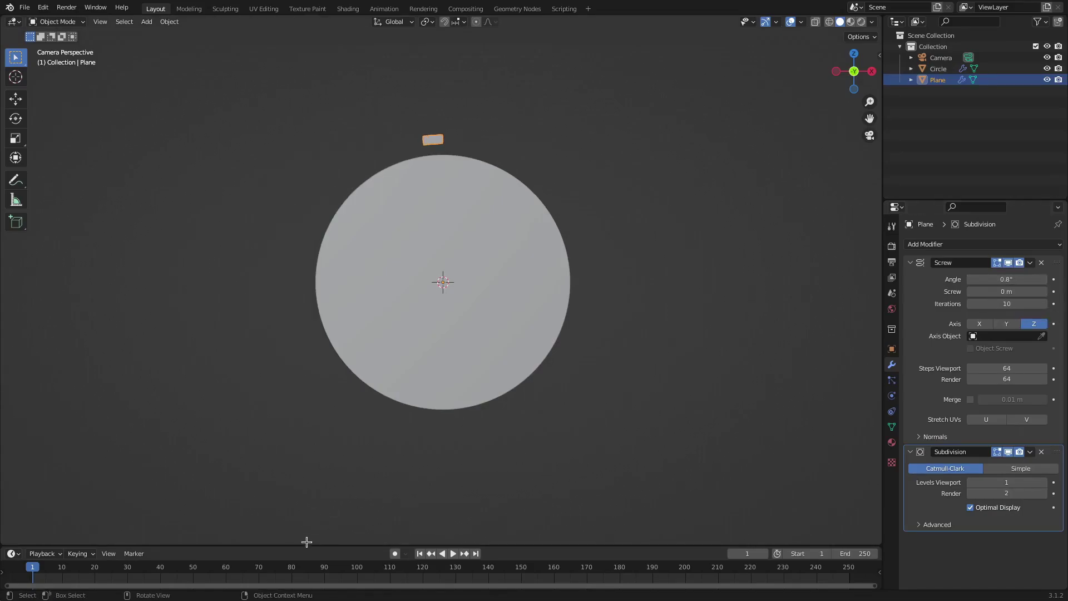
Step: Enlarge the timeline area and set both the start frame and the current frame to 0
left_click_drag(316, 548, 316, 509)
left_click(786, 518)
left_click_drag(753, 516, 738, 515)
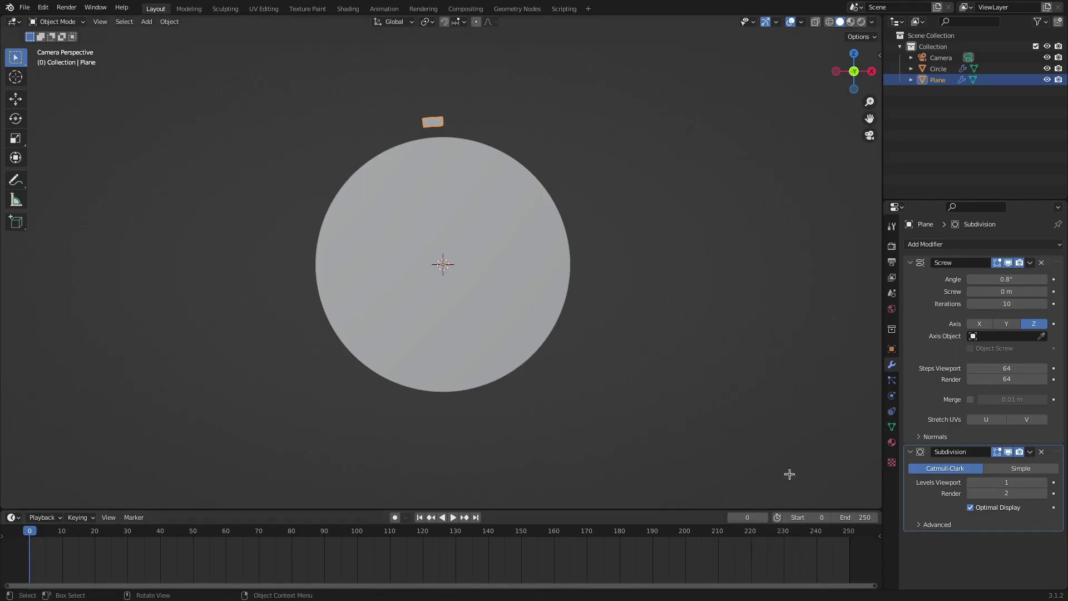
Step: Set the scene's output frame rate to 60 fps and return to the ring's modifier settings
left_click(893, 247)
left_click(892, 262)
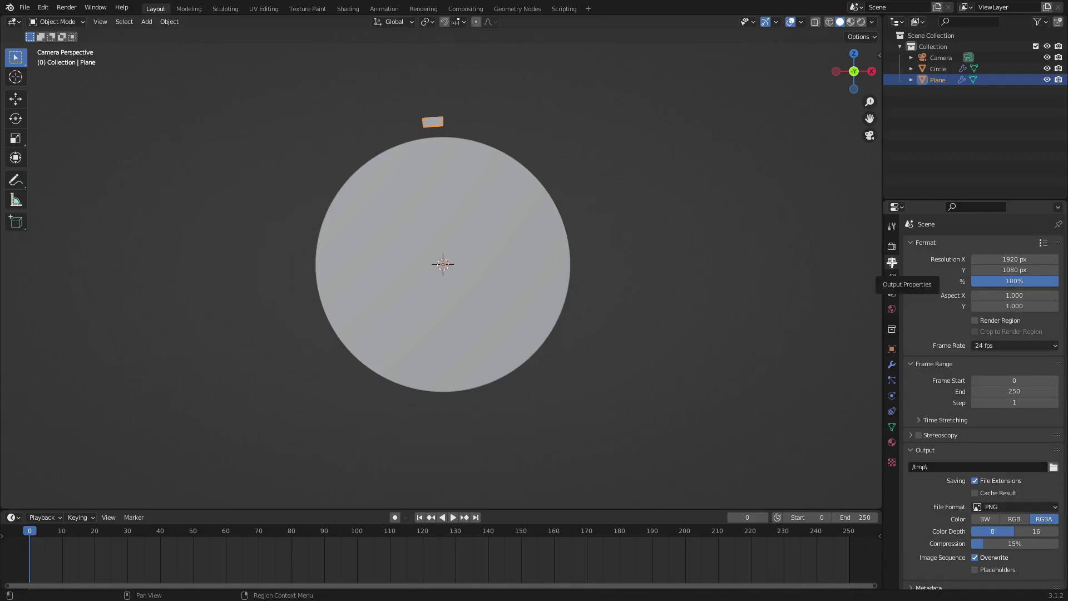
left_click(1002, 345)
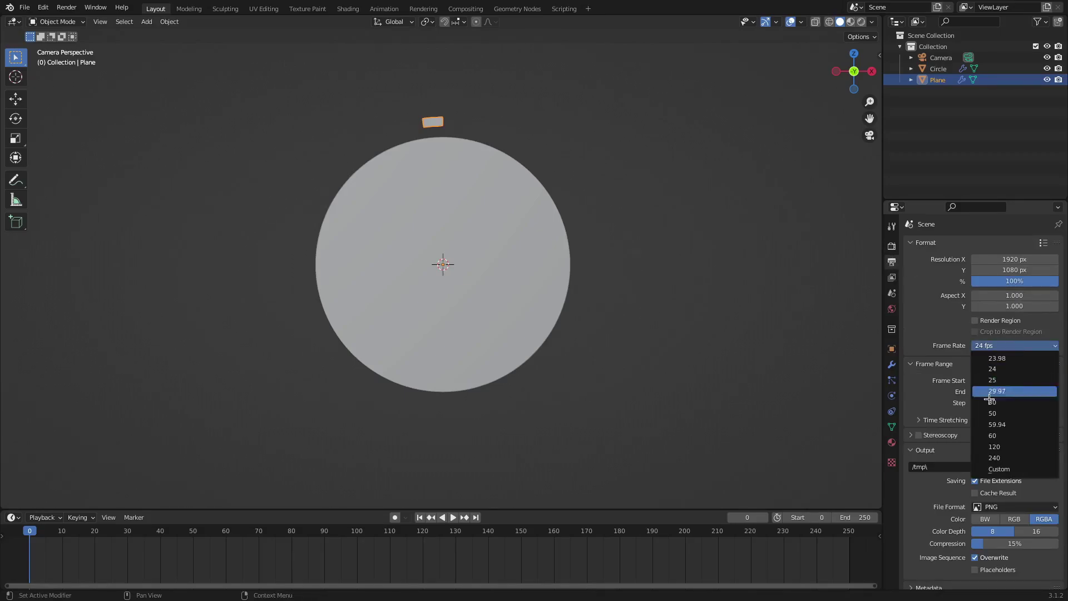
left_click(1000, 434)
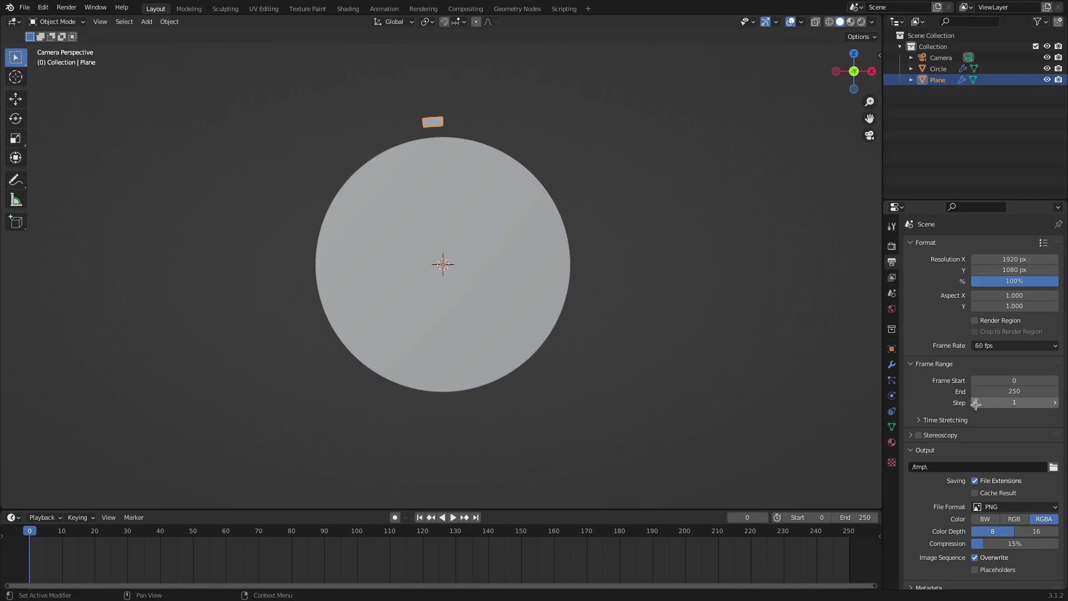
left_click(891, 364)
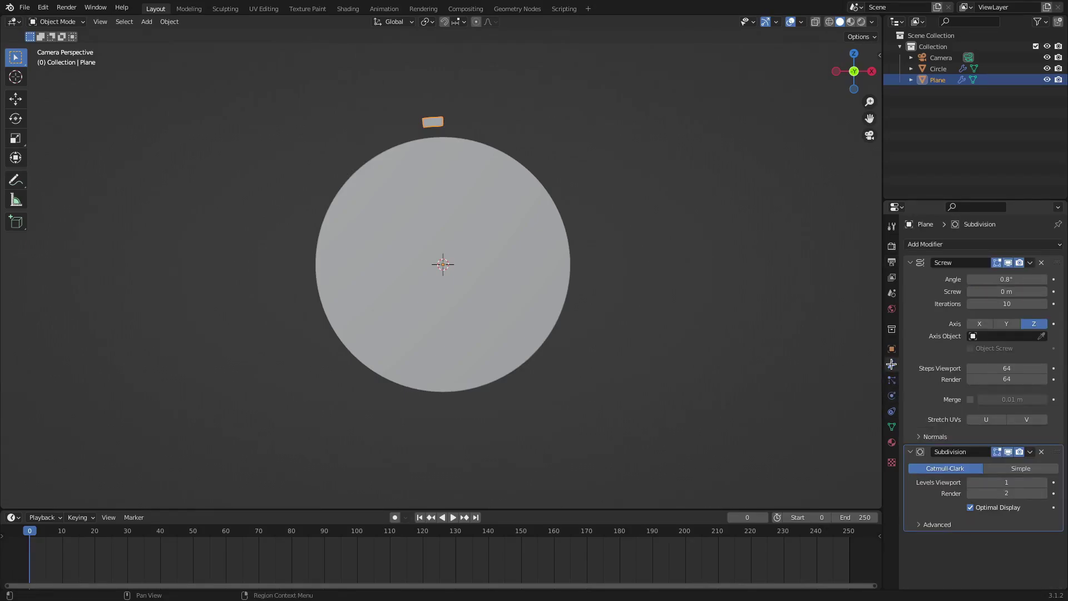
Step: Set the ring's Screw angle to 0° and keyframe it at frame 0
left_click(1006, 279)
type("0")
key("Return")
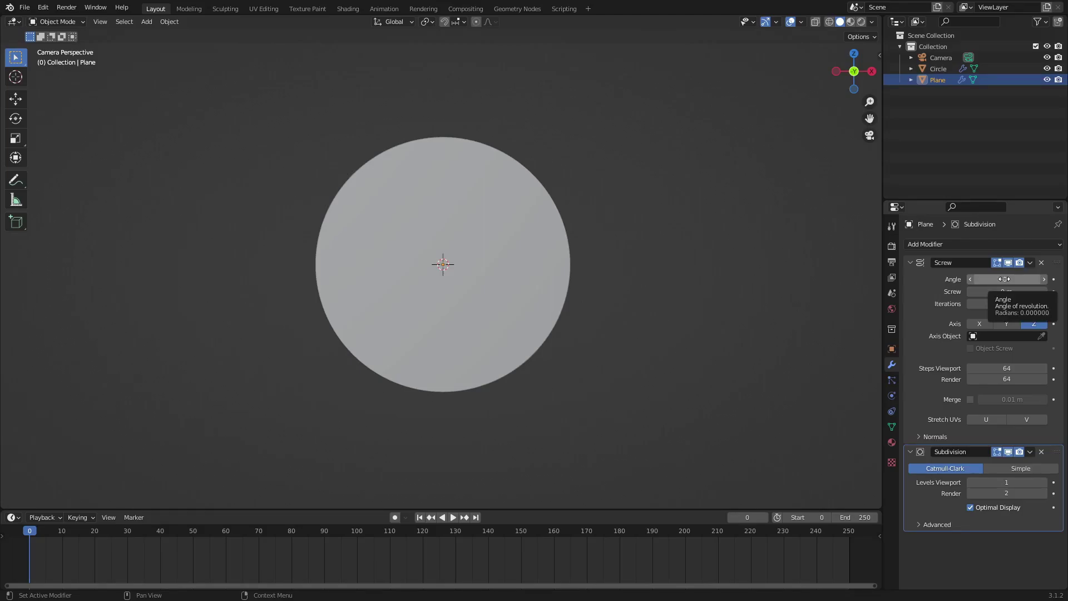
key("i")
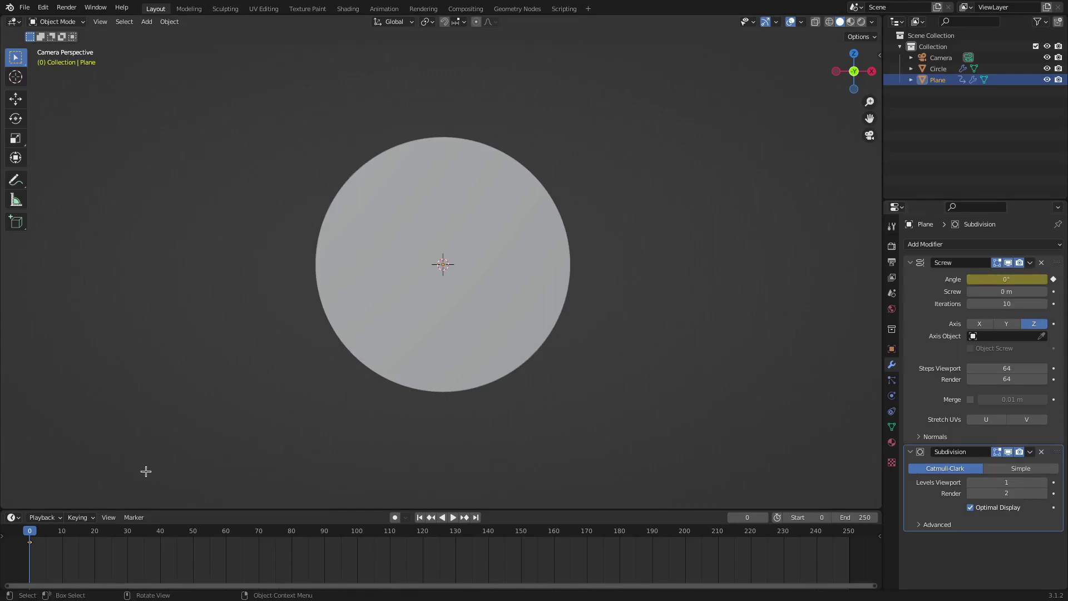
Step: Play the animation from the start to judge how long the ring's growth should take
left_click(194, 532)
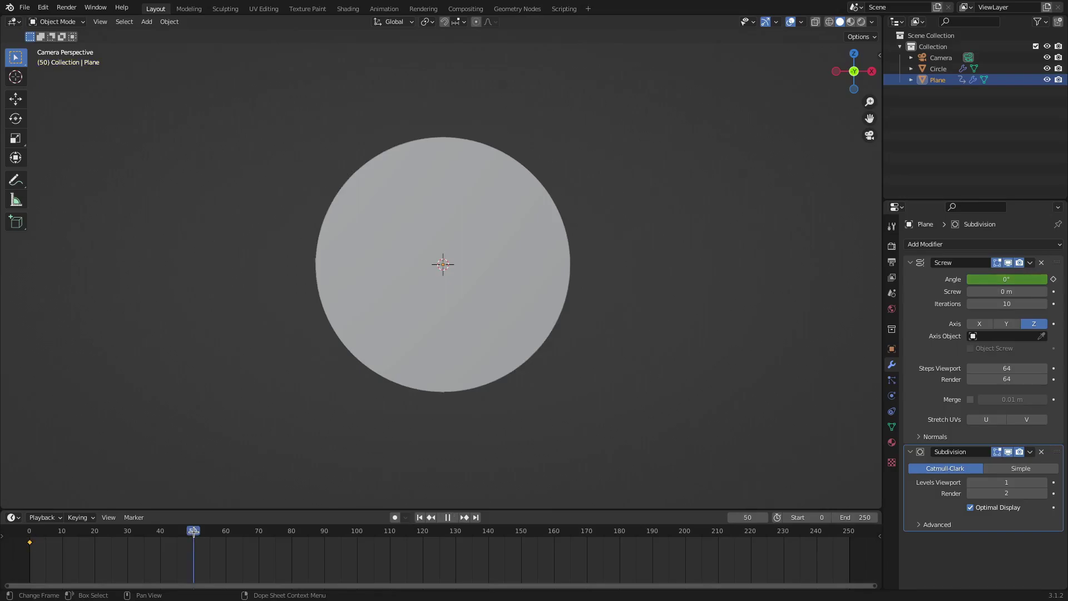
left_click(420, 517)
left_click(453, 517)
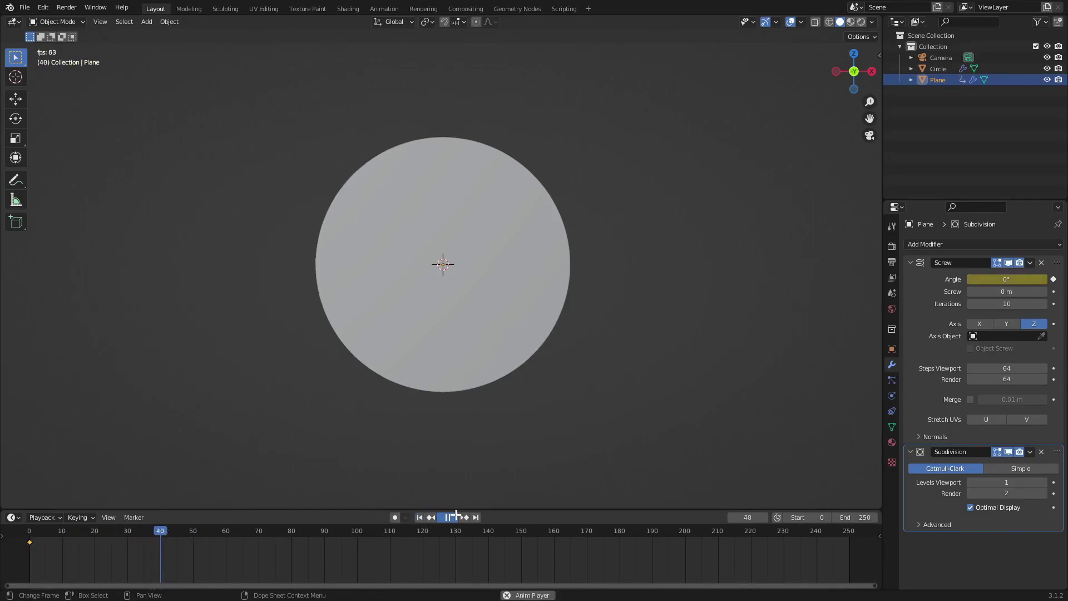
key("space")
Step: At frame 20, raise the ring's Screw angle to 27° and keyframe it
left_click(94, 530)
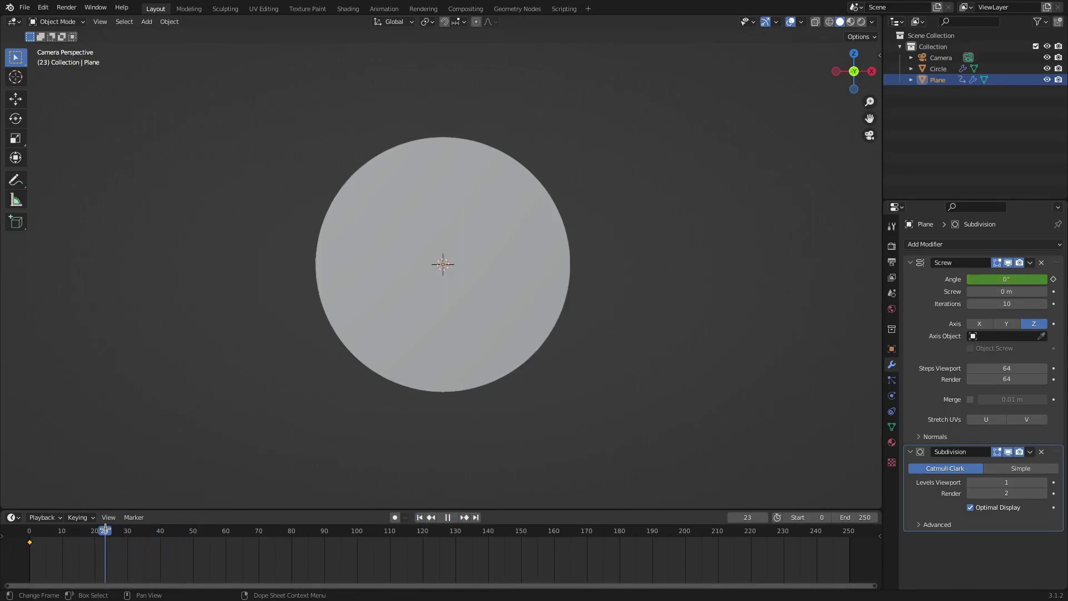
key("space")
left_click(1033, 281)
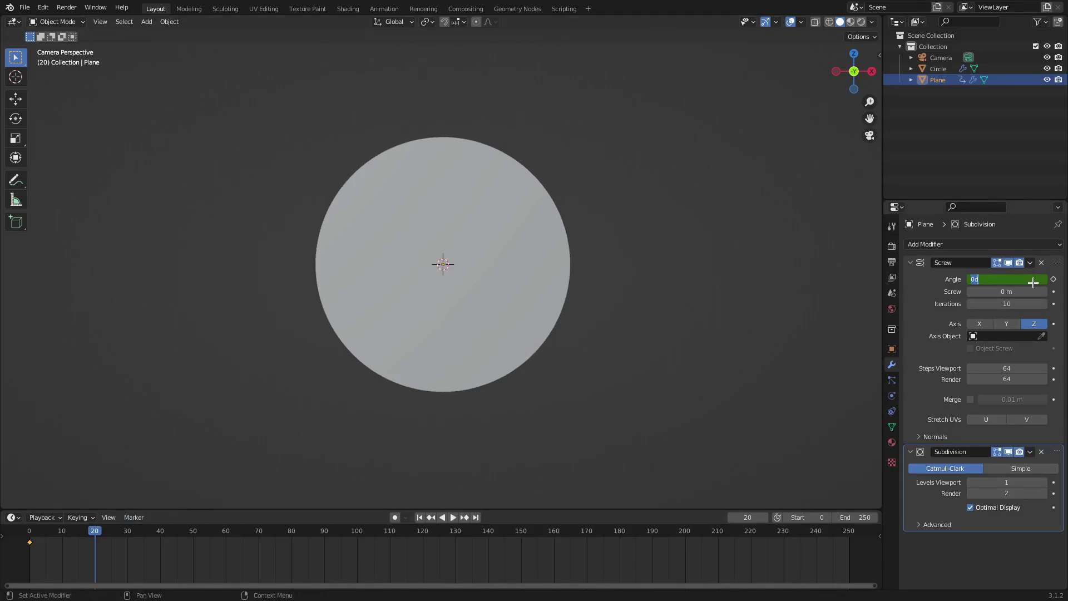
key("Return")
left_click_drag(1033, 281, 995, 280)
key("i")
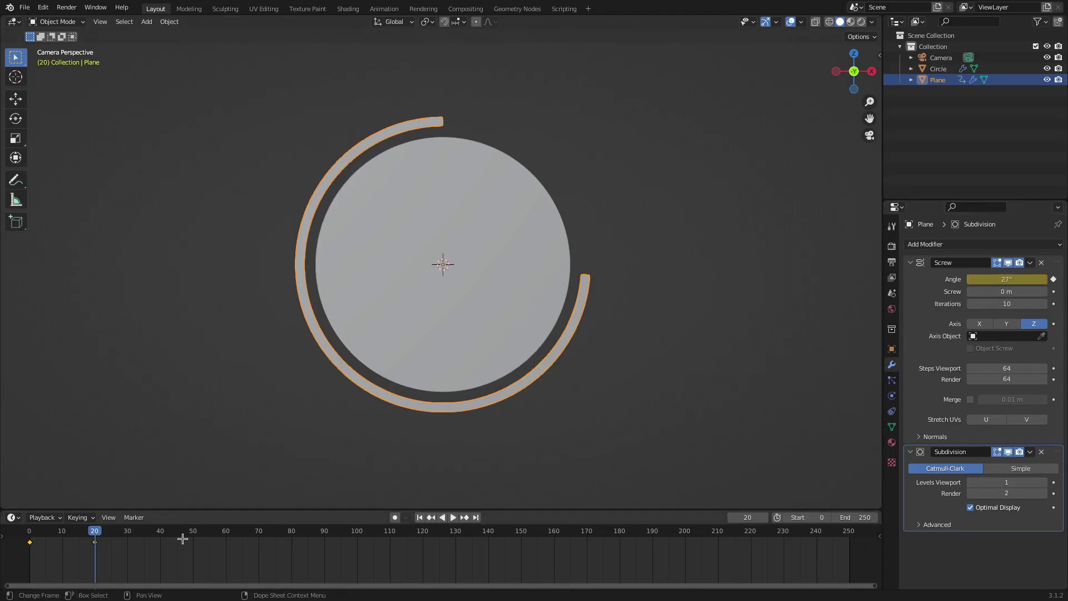
Step: At frame 70, set the ring's Screw angle to 36° to close the circle and keyframe it
left_click(260, 532)
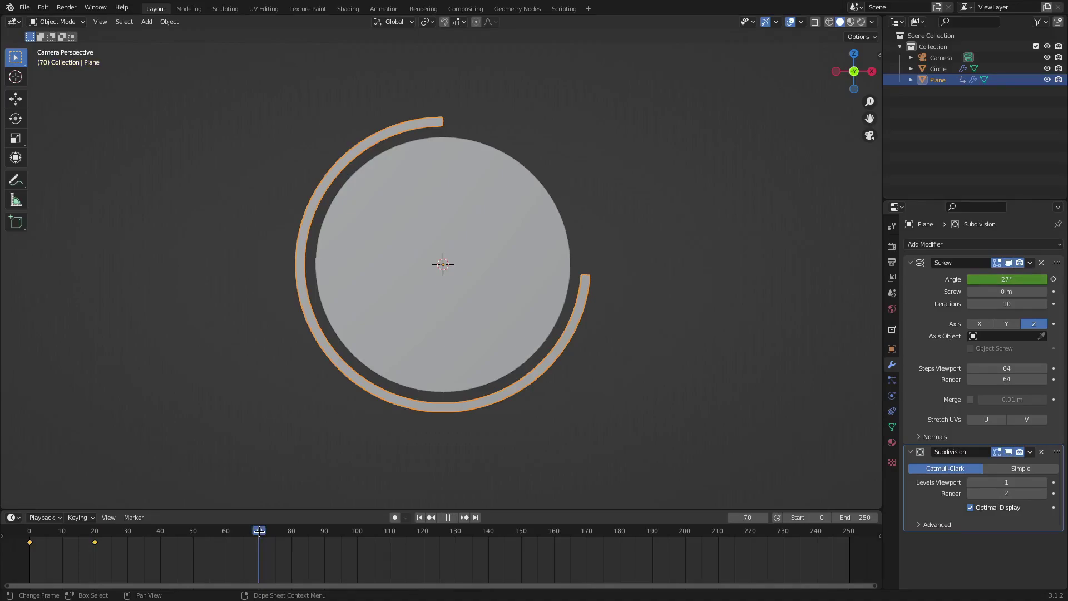
left_click_drag(1015, 283, 1067, 282)
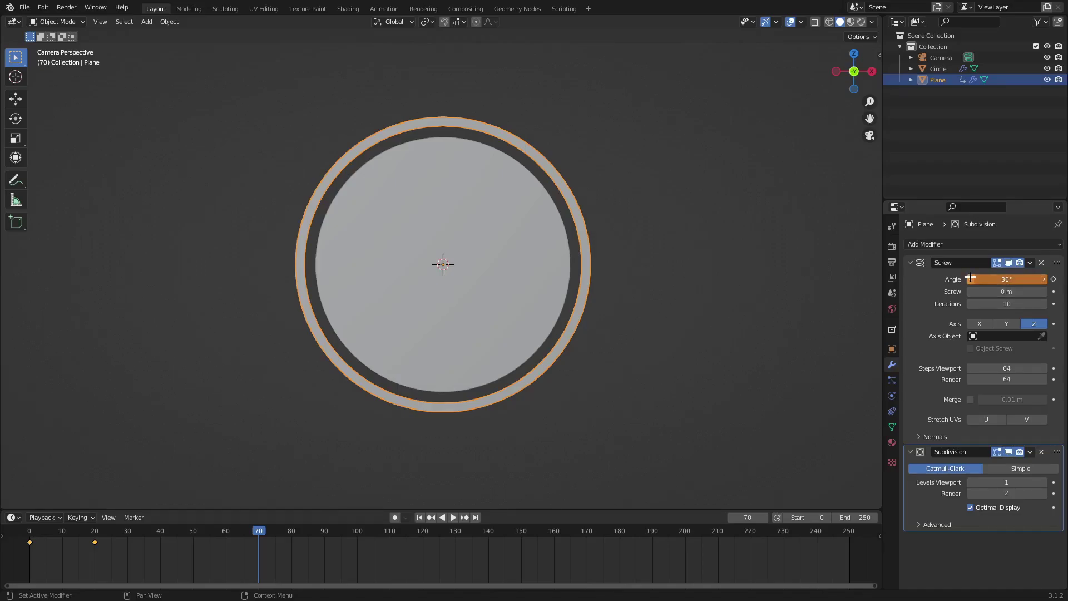
left_click_drag(969, 277, 1025, 279)
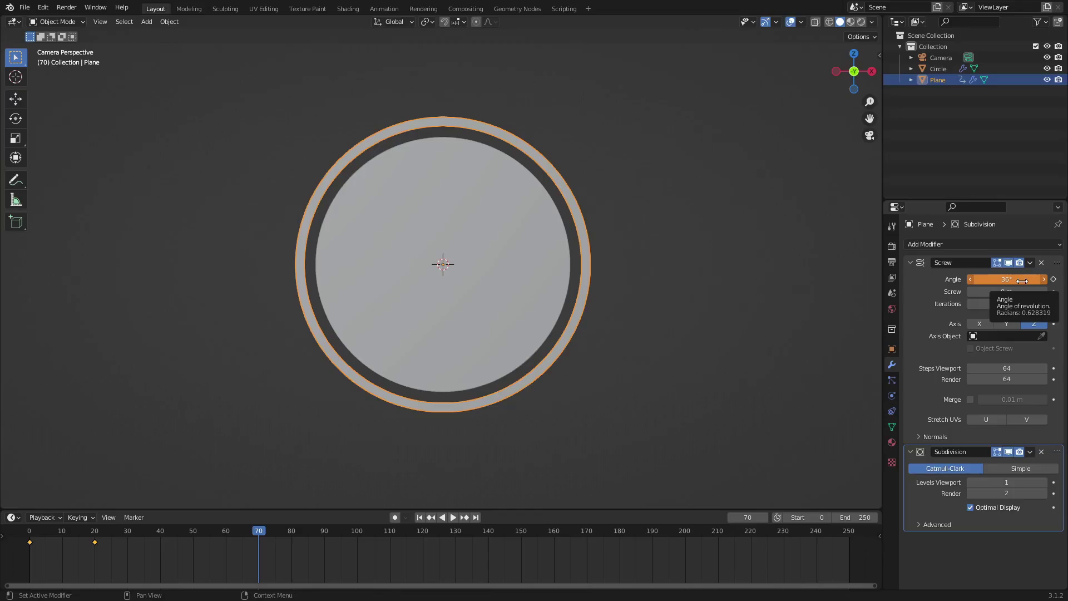
key("i")
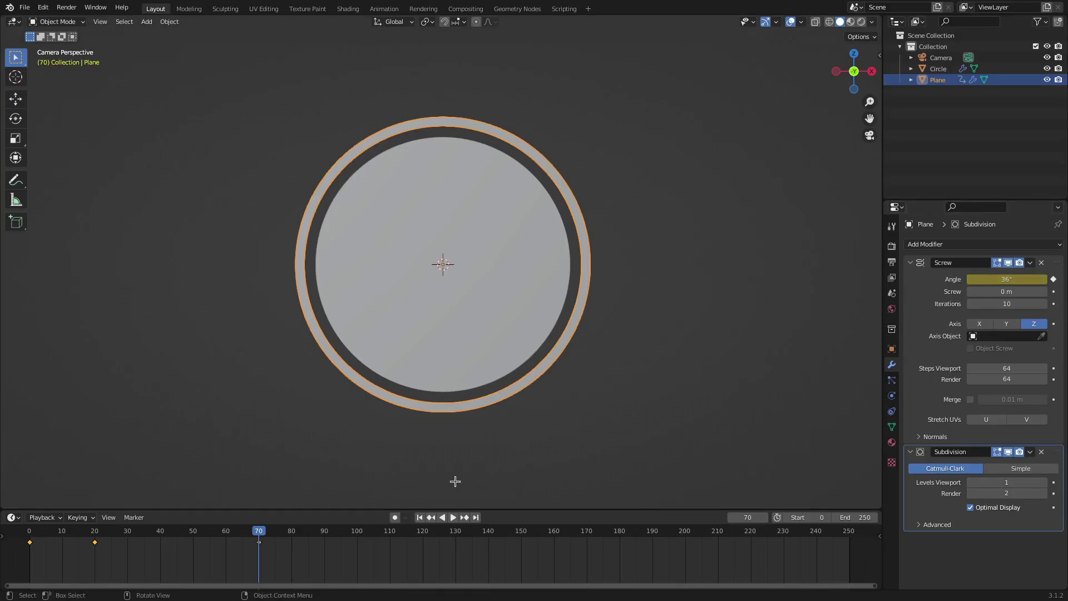
Step: Play the animation from frame 0 to review how the ring draws itself around the circle
left_click(420, 517)
left_click(454, 518)
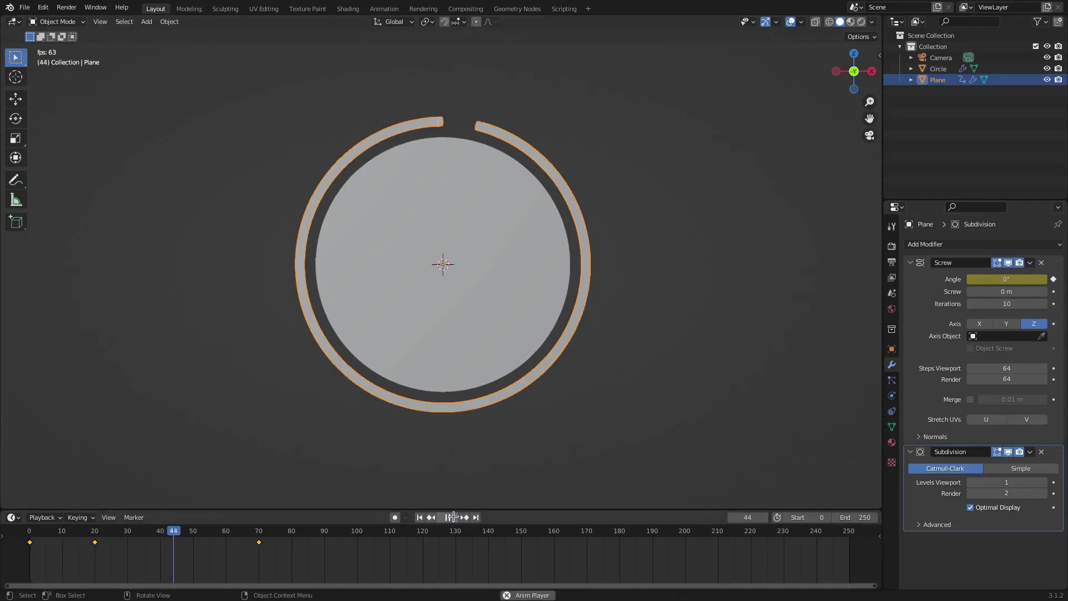
left_click(419, 518)
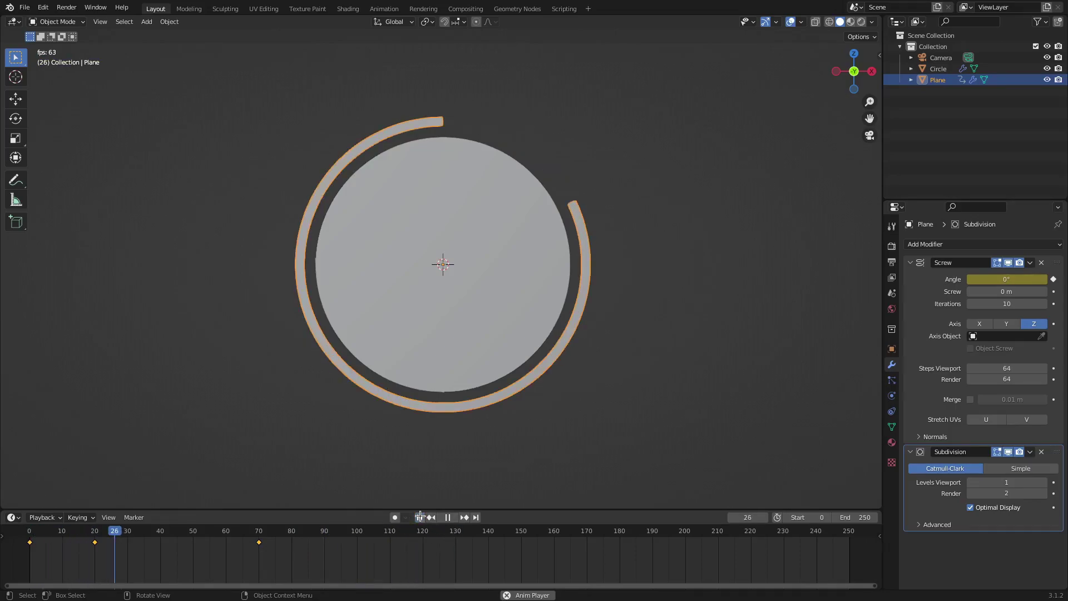
key("space")
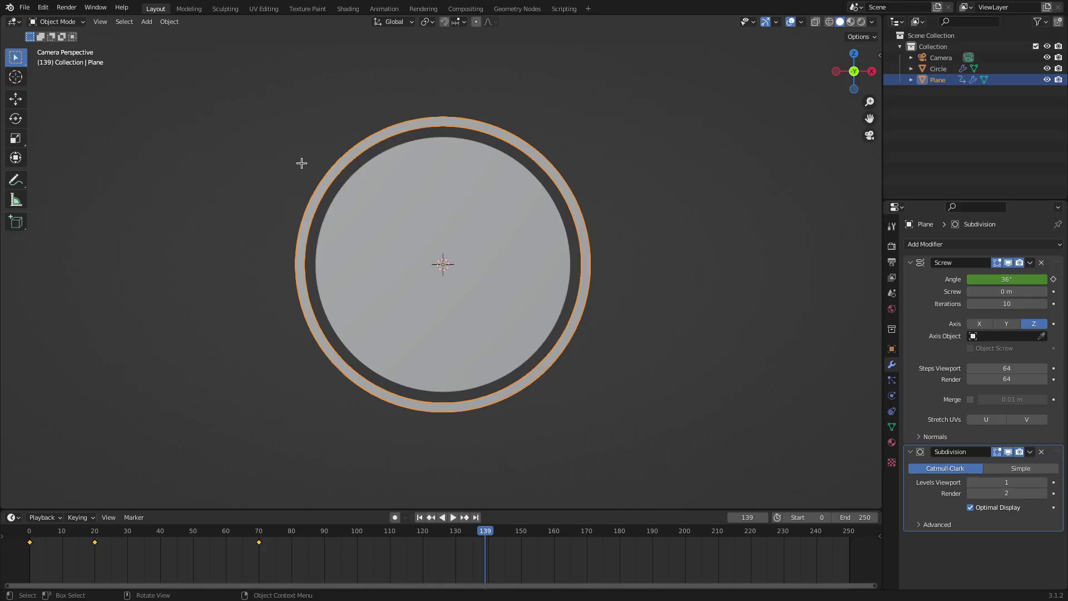
key("space")
key("space")
key("space")
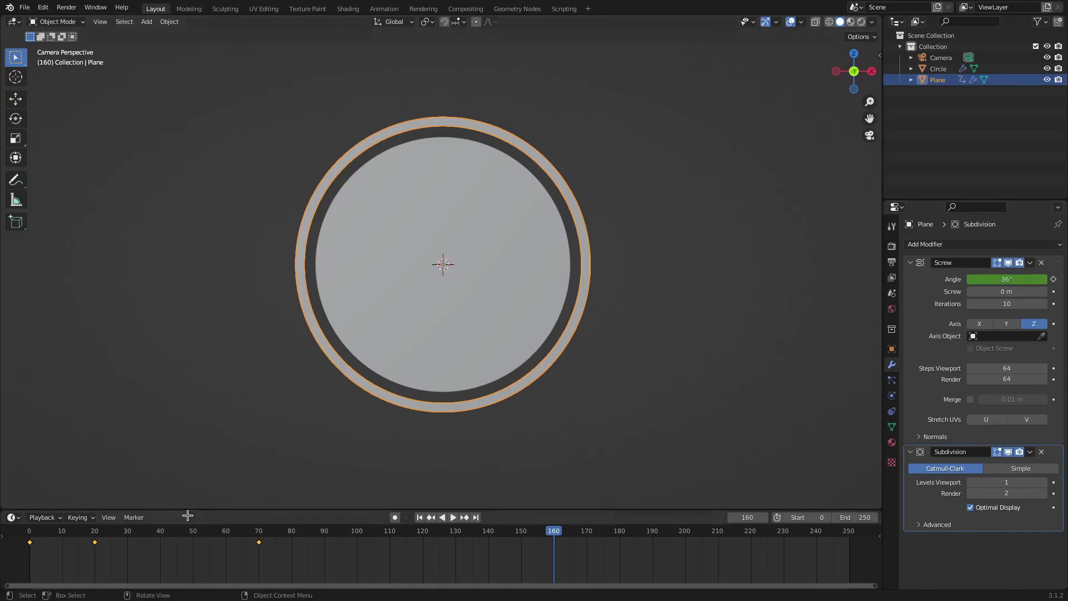
Step: Duplicate the ring's three angle keyframes and place the copies at frames 160, 180 and 230
left_click_drag(308, 552, 21, 533)
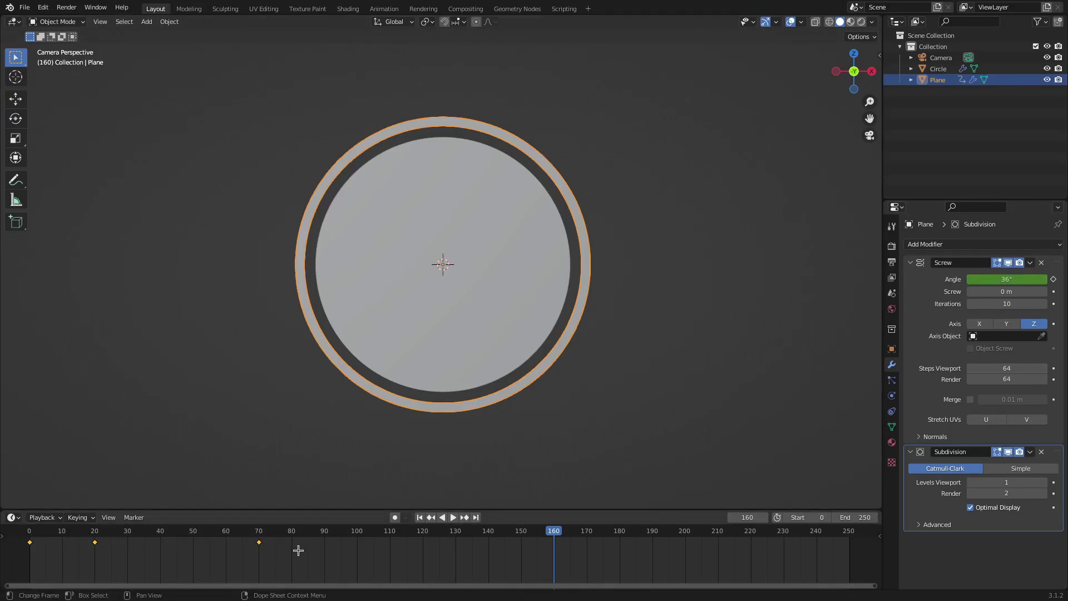
left_click_drag(334, 560, 26, 529)
left_click_drag(370, 566, 26, 527)
key("shift+d")
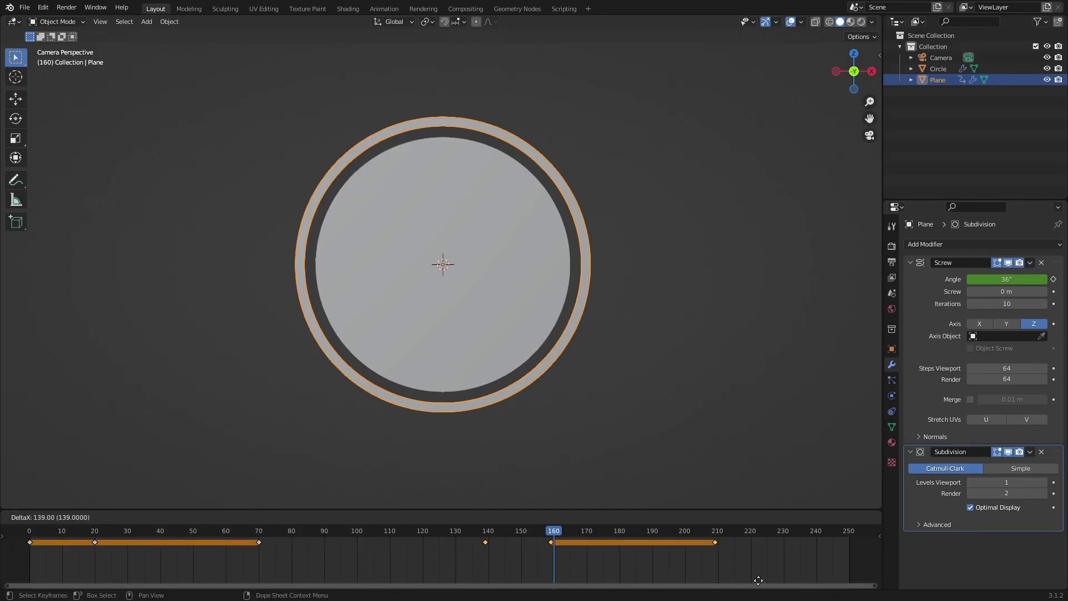
left_click(817, 582)
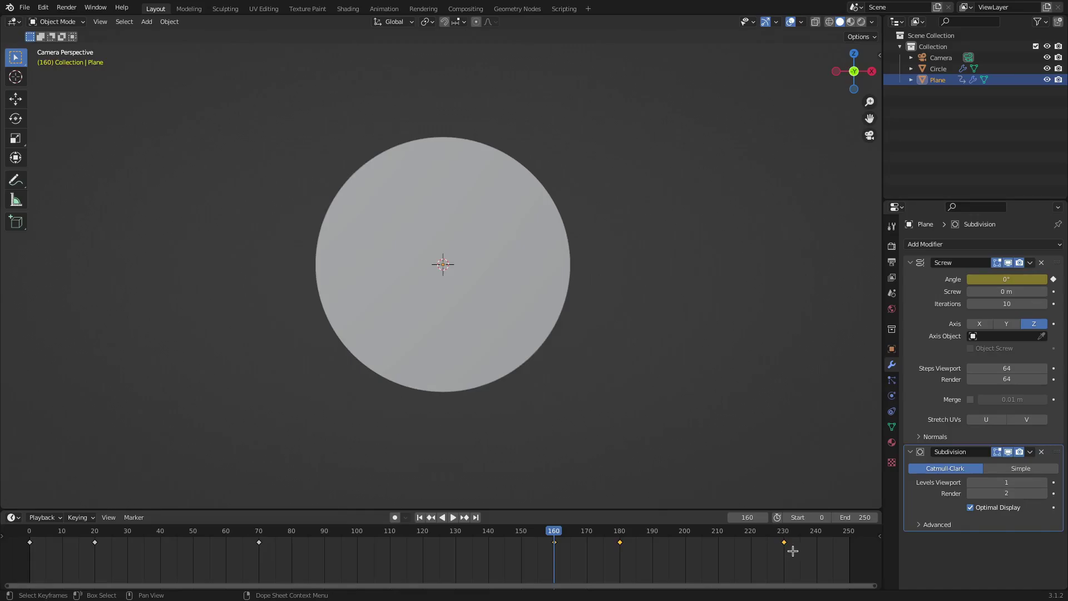
Step: Reverse the order of the duplicated keyframes with a negative scale and move them so the last one lands on frame 250
key("s")
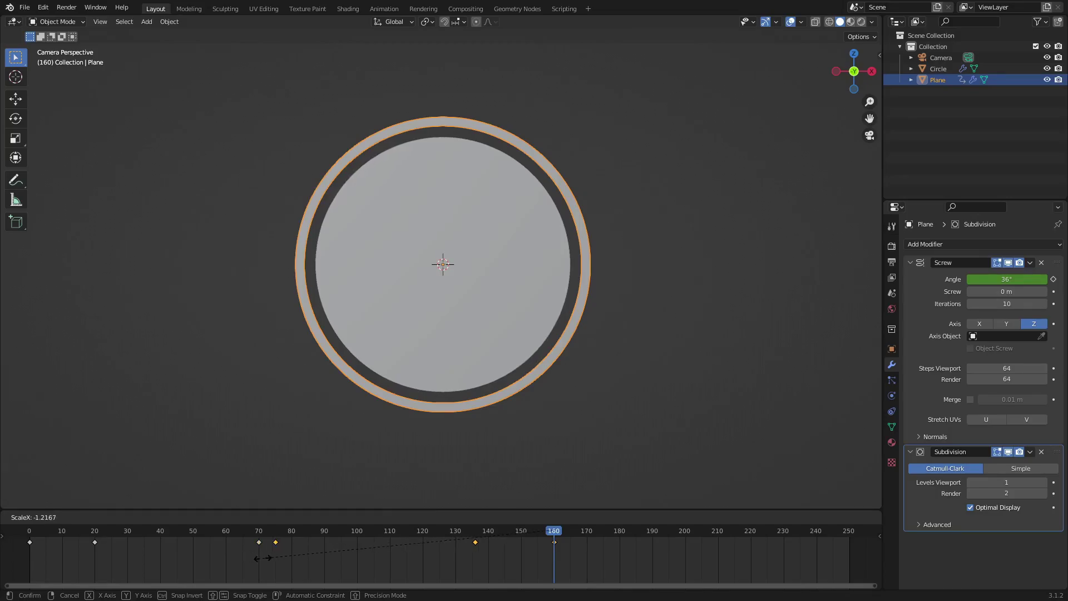
key("g")
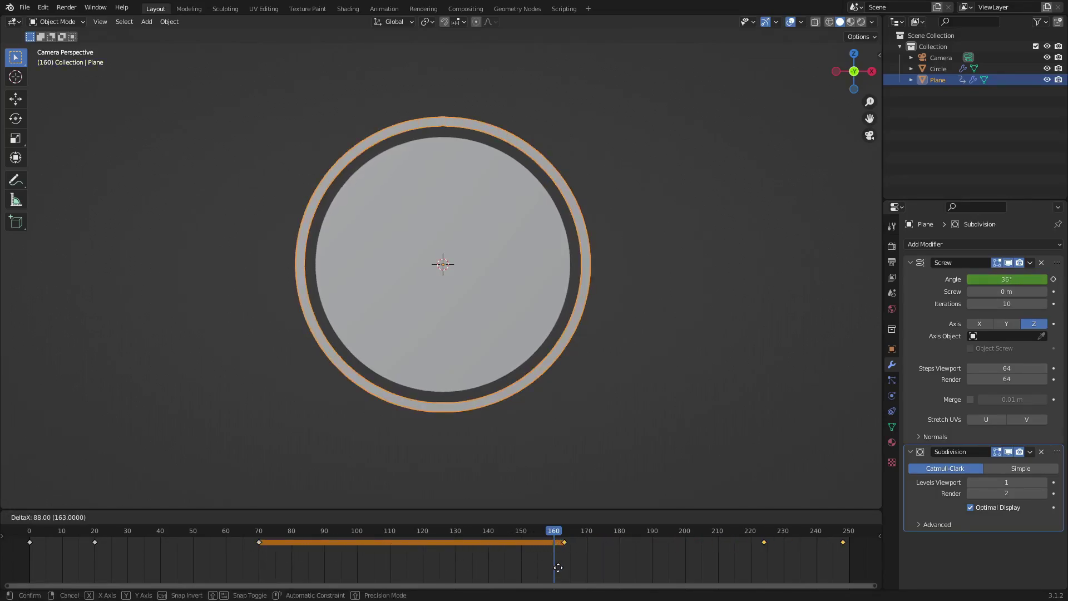
left_click(564, 568)
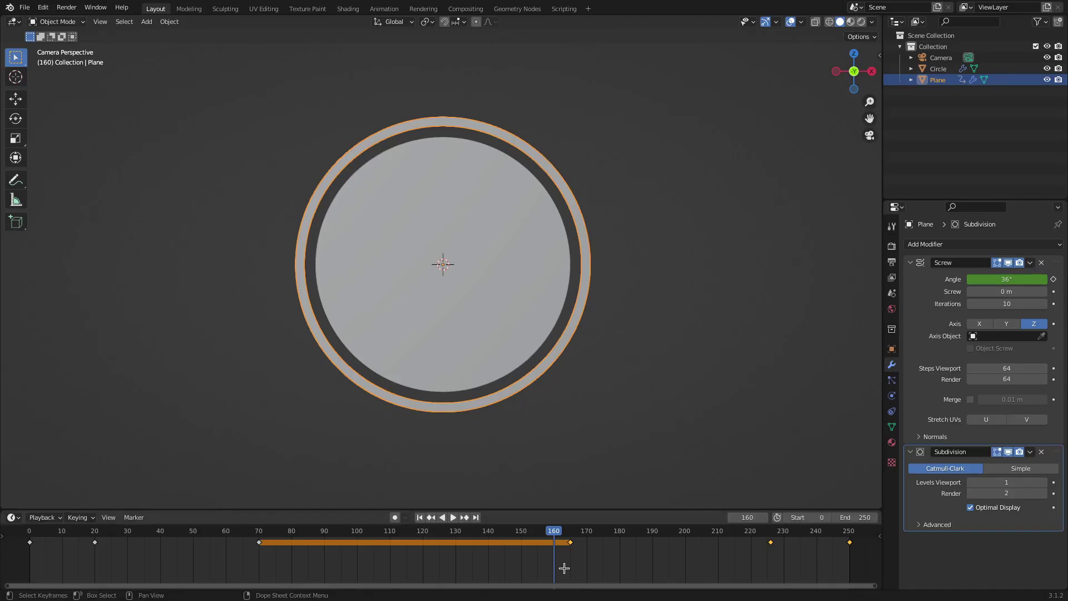
Step: Move the middle reversed keyframe to frame 230 and the first reversed keyframe to frame 180
left_click(570, 530)
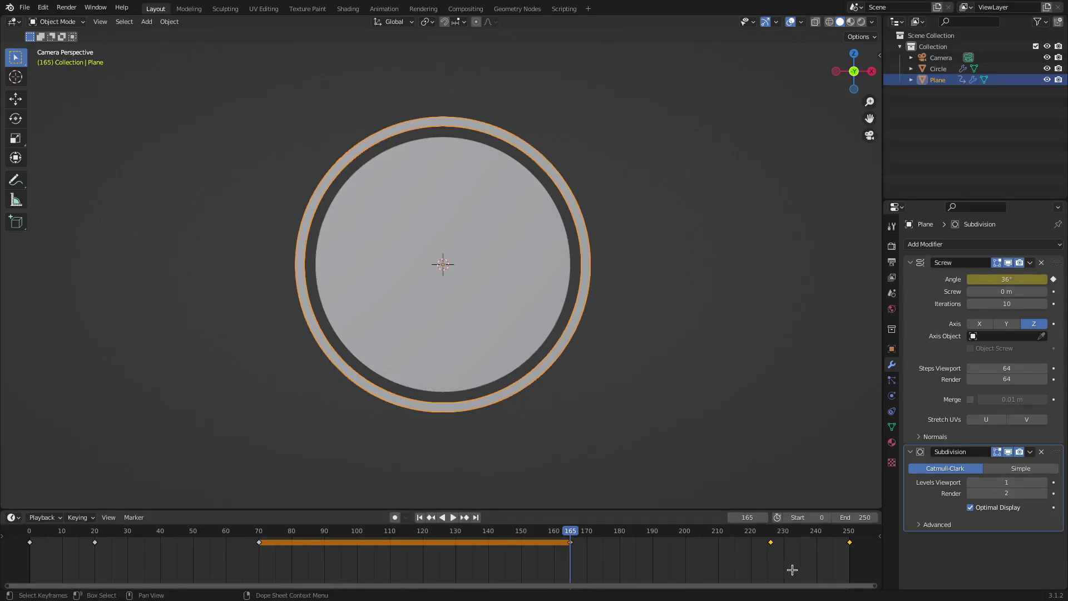
left_click(772, 542)
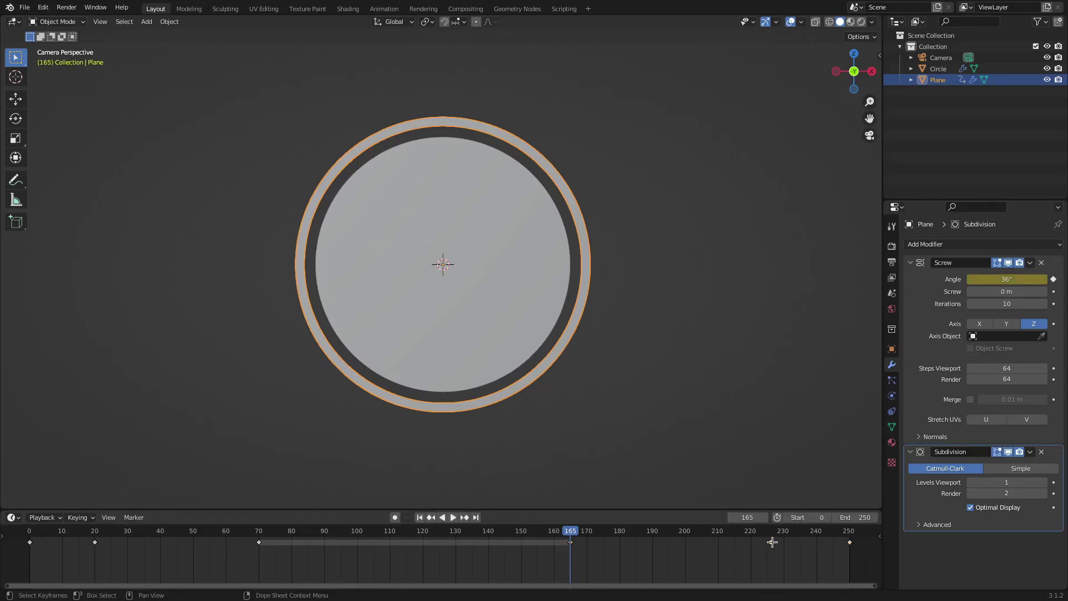
key("g")
left_click(794, 566)
left_click_drag(572, 542, 848, 538)
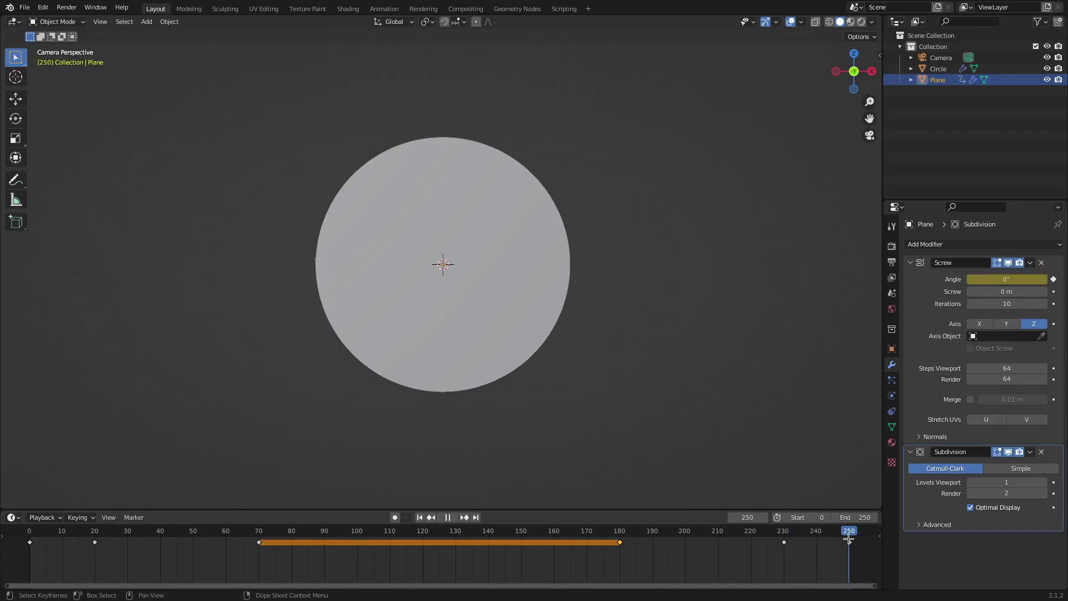
Step: Preview the animation briefly, go to frame 179 and insert a Rotation keyframe for the ring
left_click(448, 518)
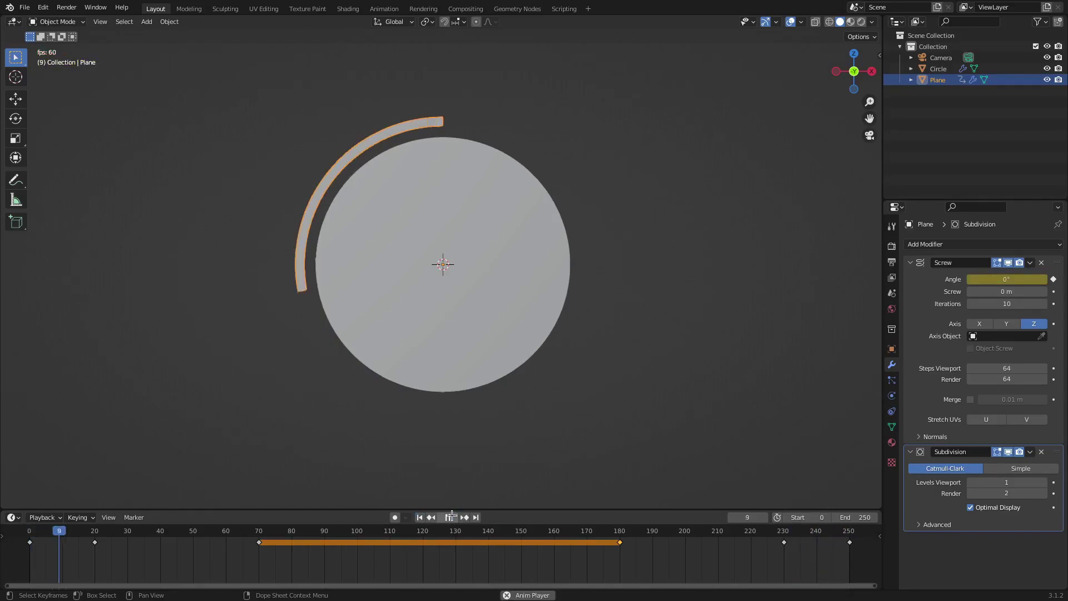
left_click(616, 530)
key("space")
left_click_drag(616, 530, 618, 530)
left_click_drag(617, 530, 617, 530)
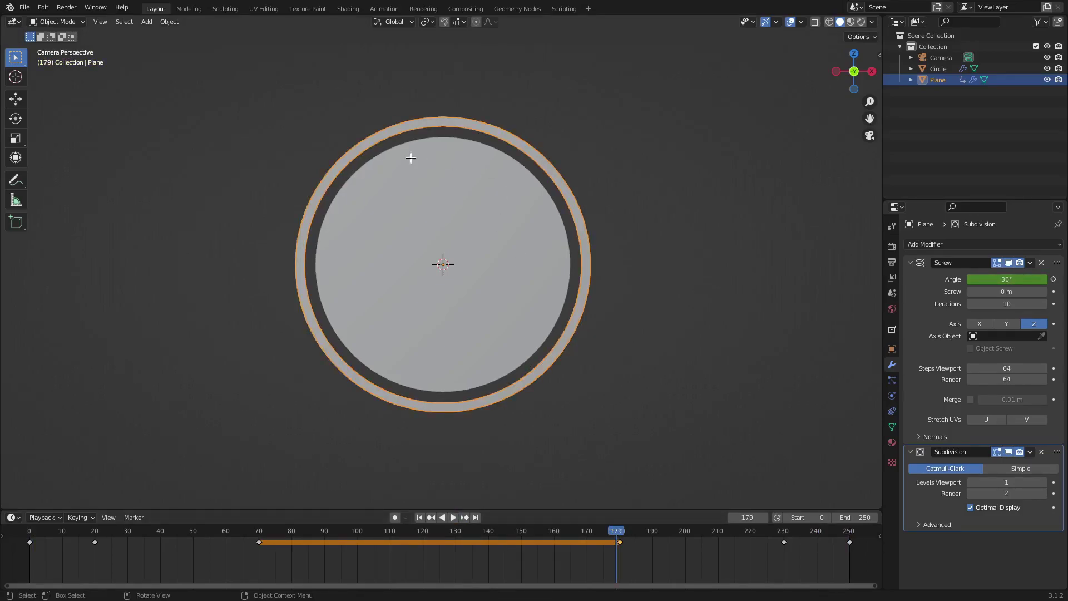
key("i")
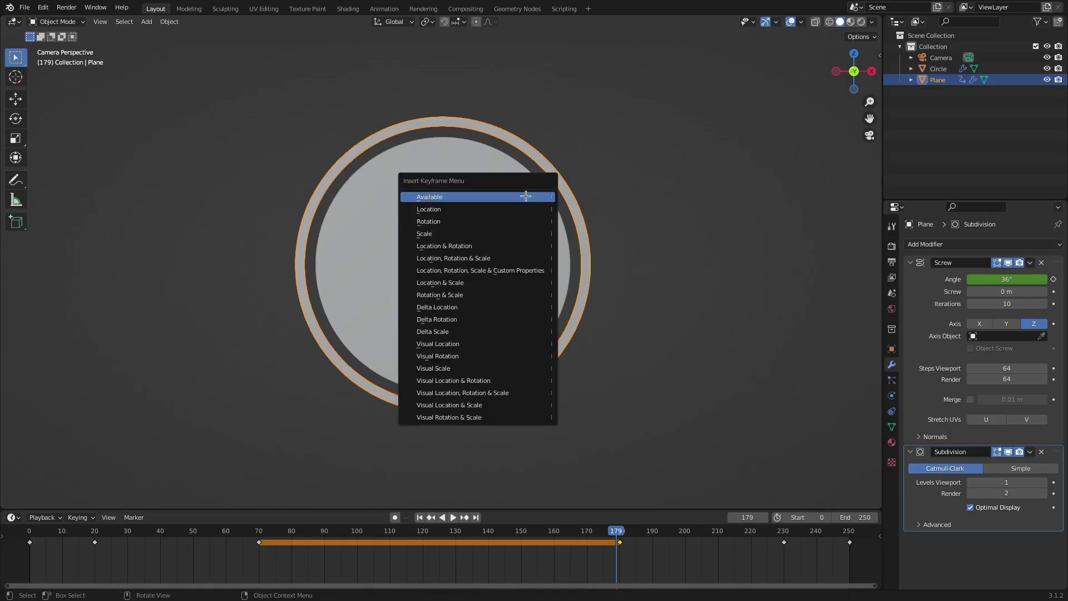
left_click(526, 210)
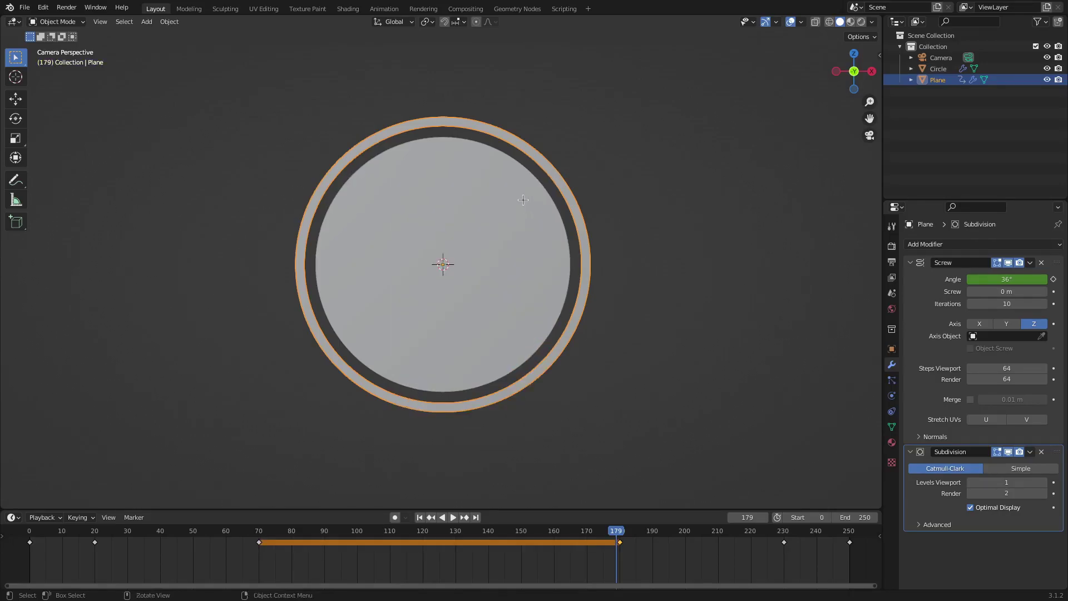
key("i")
left_click(515, 214)
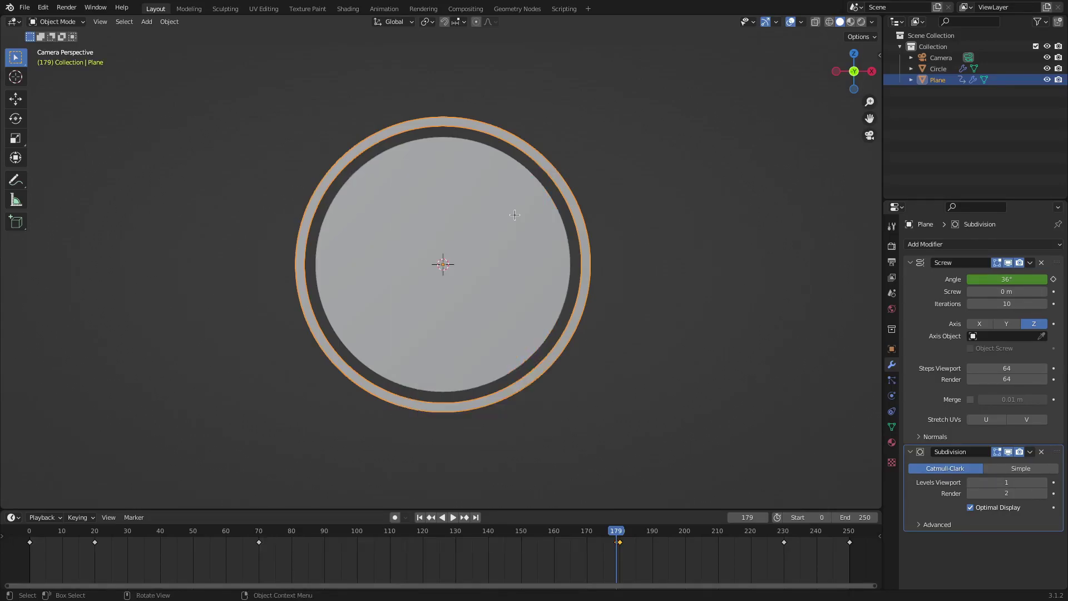
Step: Insert another Rotation keyframe at frame 178 and shift both rotation keyframes to frames 173 and 174
key("Left")
key("i")
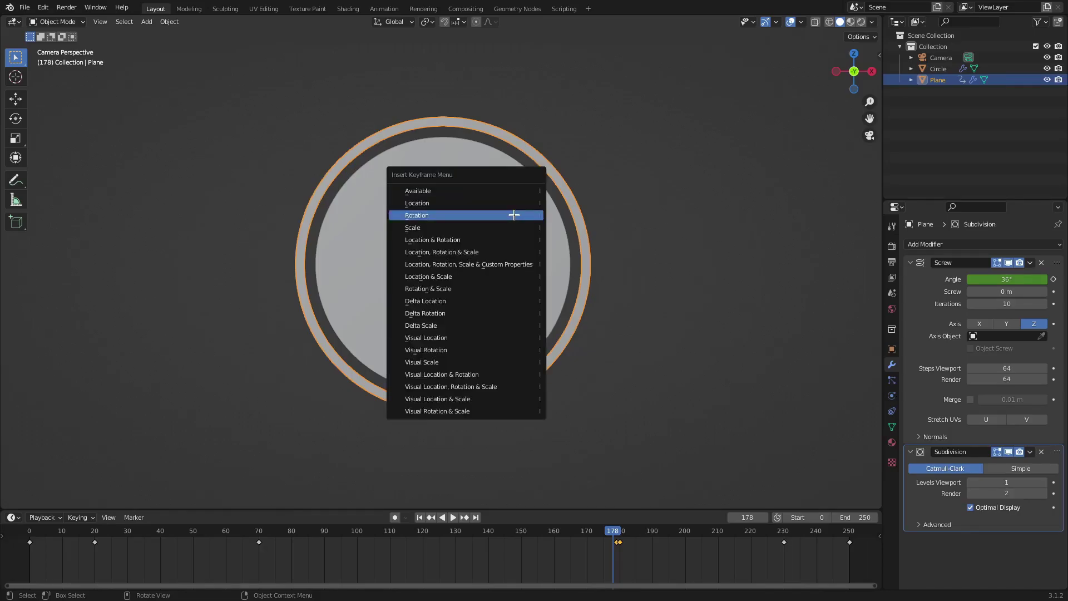
left_click(514, 215)
scroll(679, 553, "up", 5)
left_click_drag(488, 553, 415, 529)
key("space")
Step: Rotate the ring 180° about the global Z axis at frame 174 and insert a Rotation keyframe
key("r")
type("z")
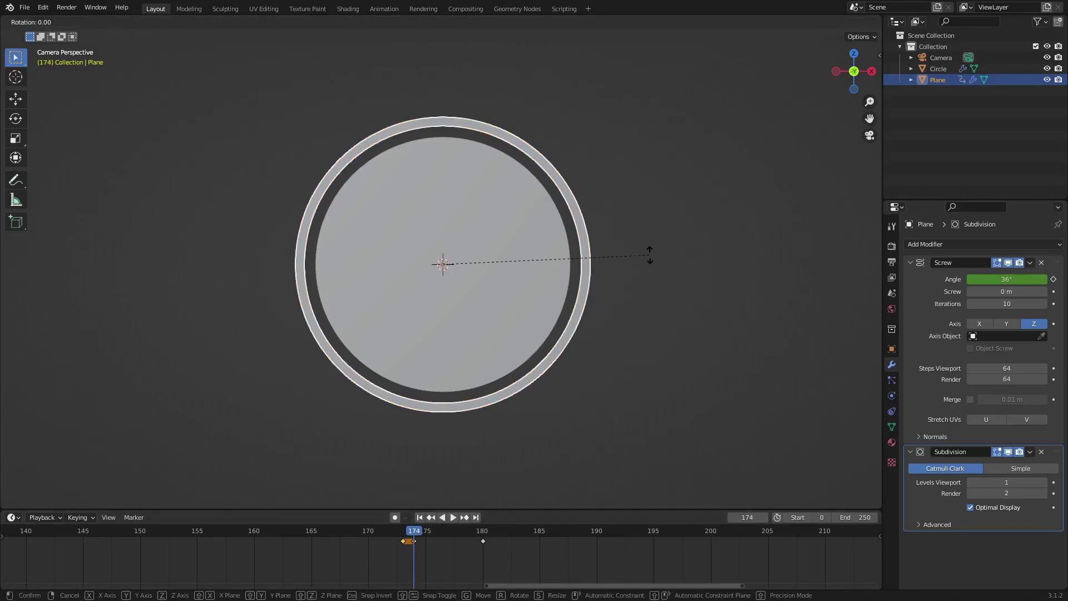
type("180")
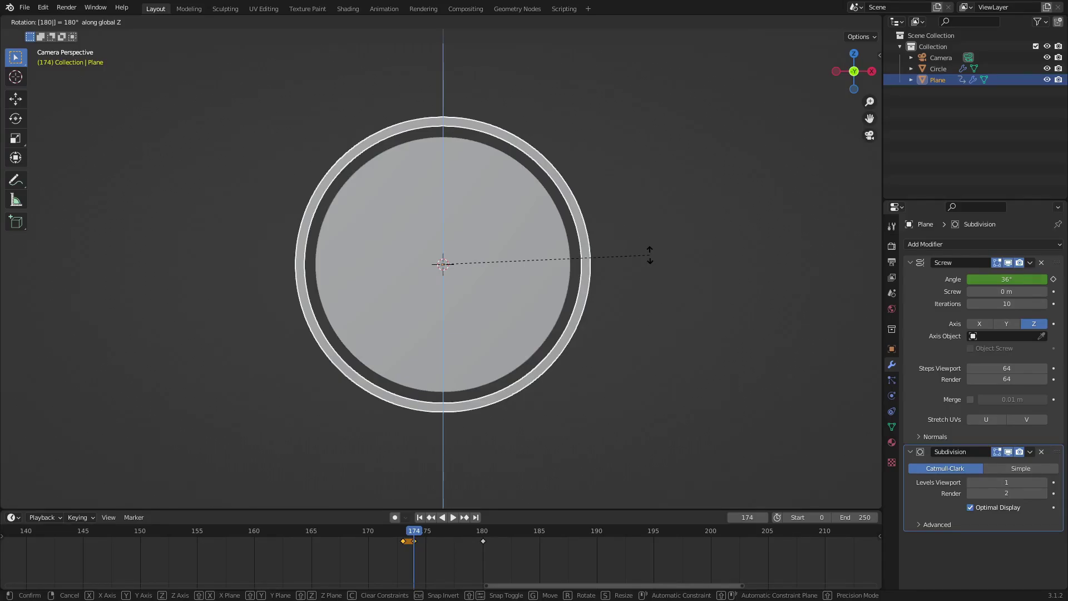
key("Return")
key("i")
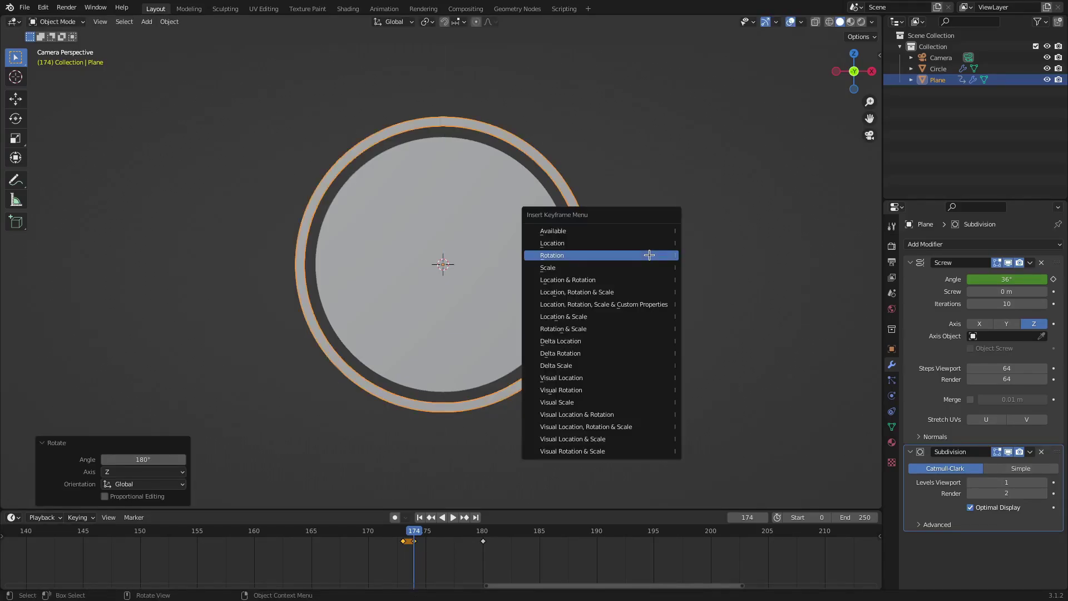
left_click(649, 255)
Step: Play the animation from the start to check the ring's drawing and reversed erasing
scroll(462, 541, "down", 6)
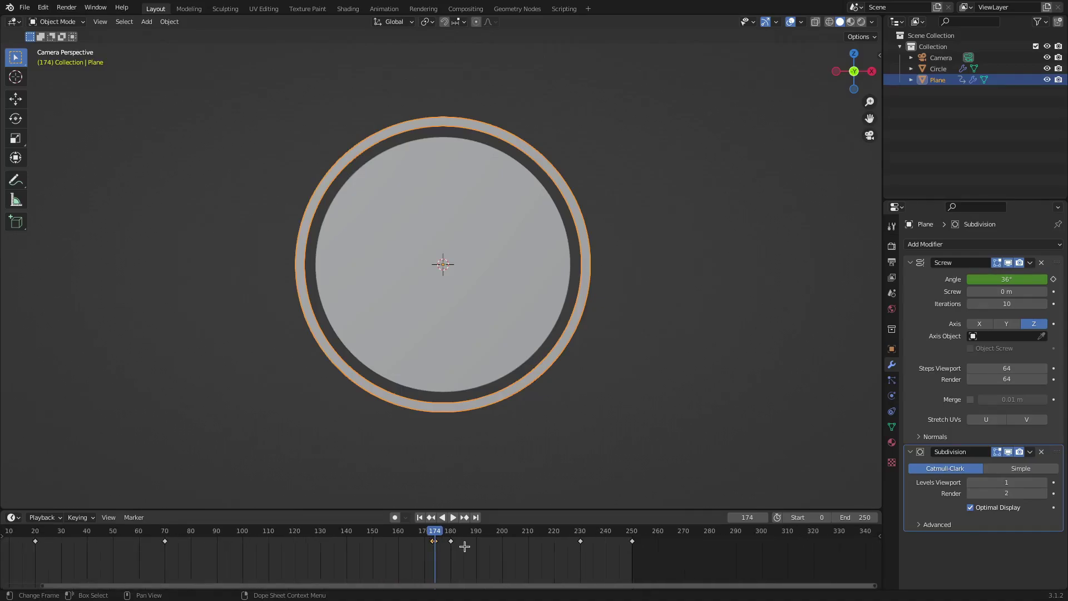
key("shift+Left")
key("space")
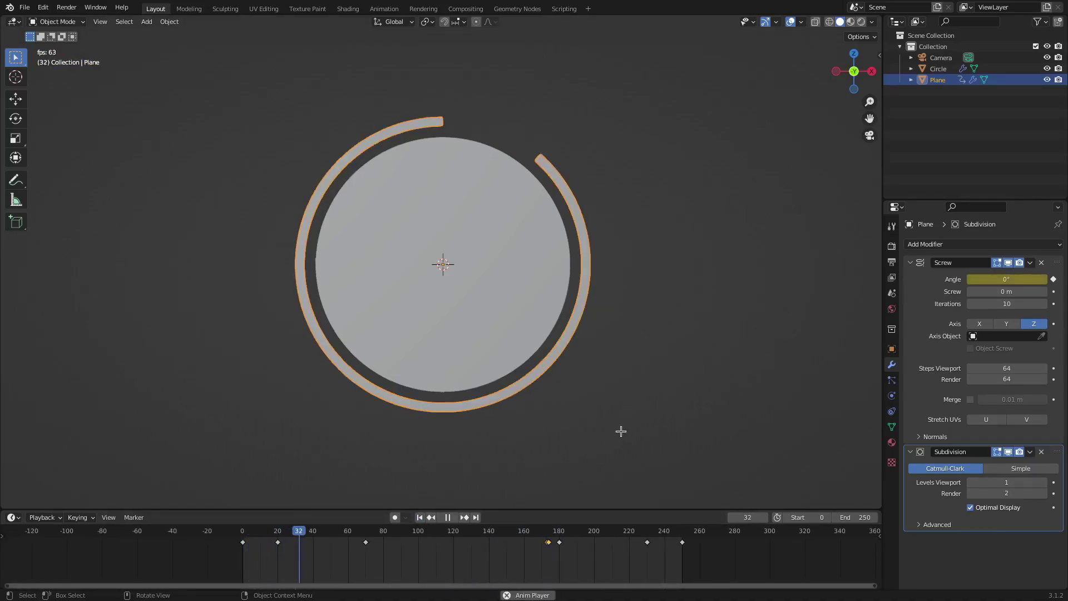
Step: Watch the animation with viewport overlays hidden, stop playback and return to the start frame
left_click(790, 21)
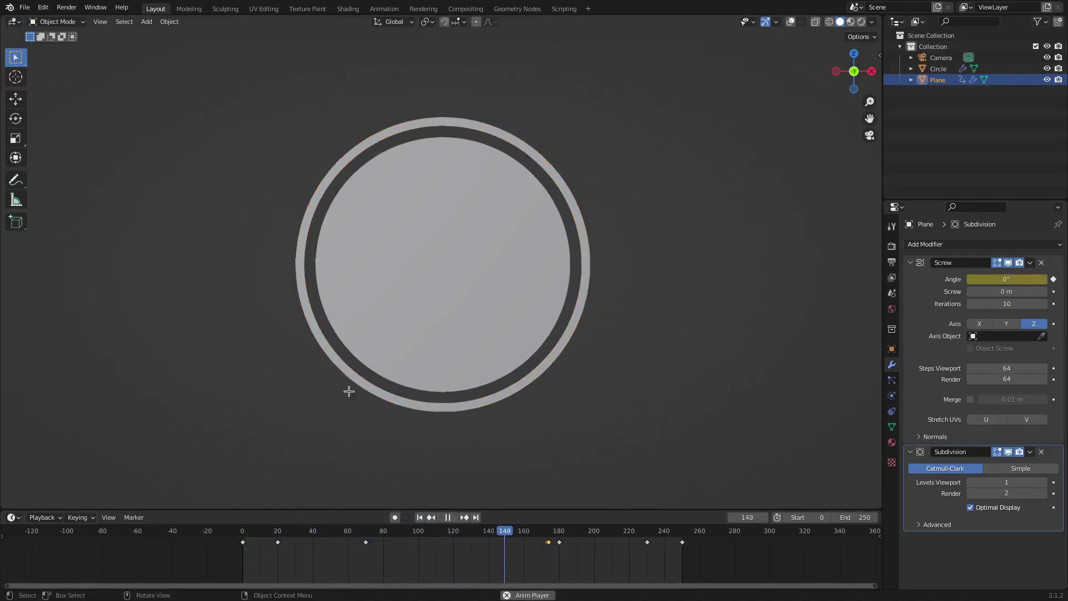
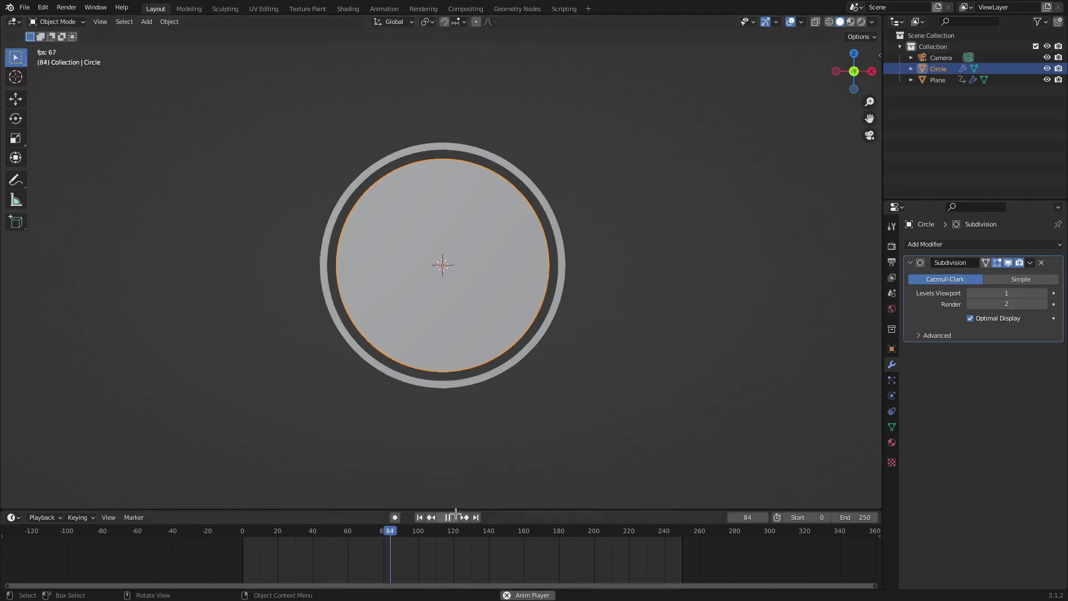
key("space")
left_click(420, 518)
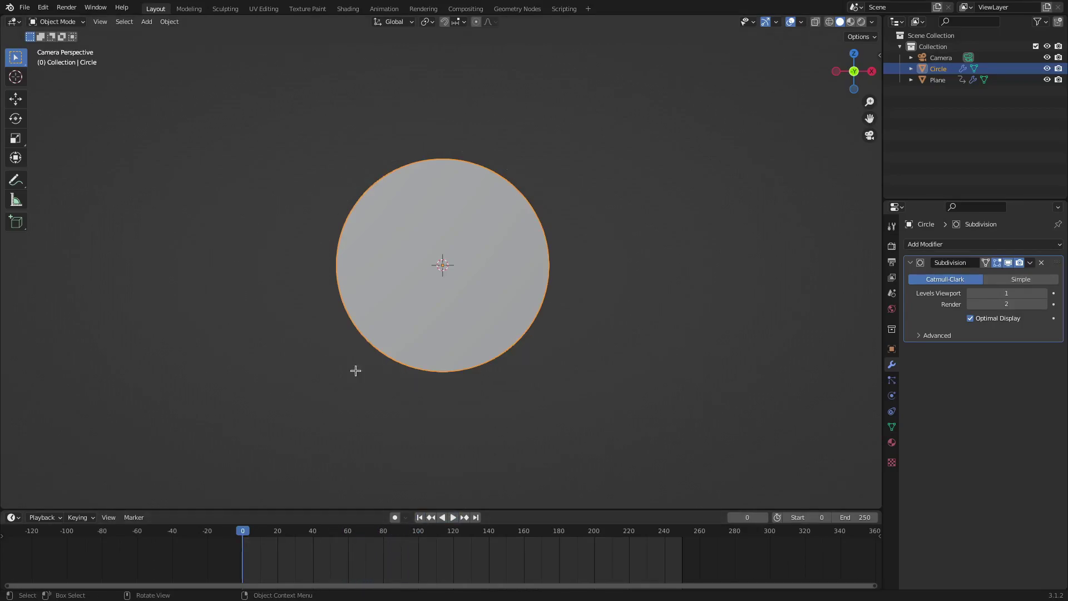
Step: Insert a Rotation keyframe for the inner circle at frame 5
mouse_move(243, 529)
left_mouse_down()
mouse_move(262, 530)
mouse_move(252, 530)
left_mouse_up()
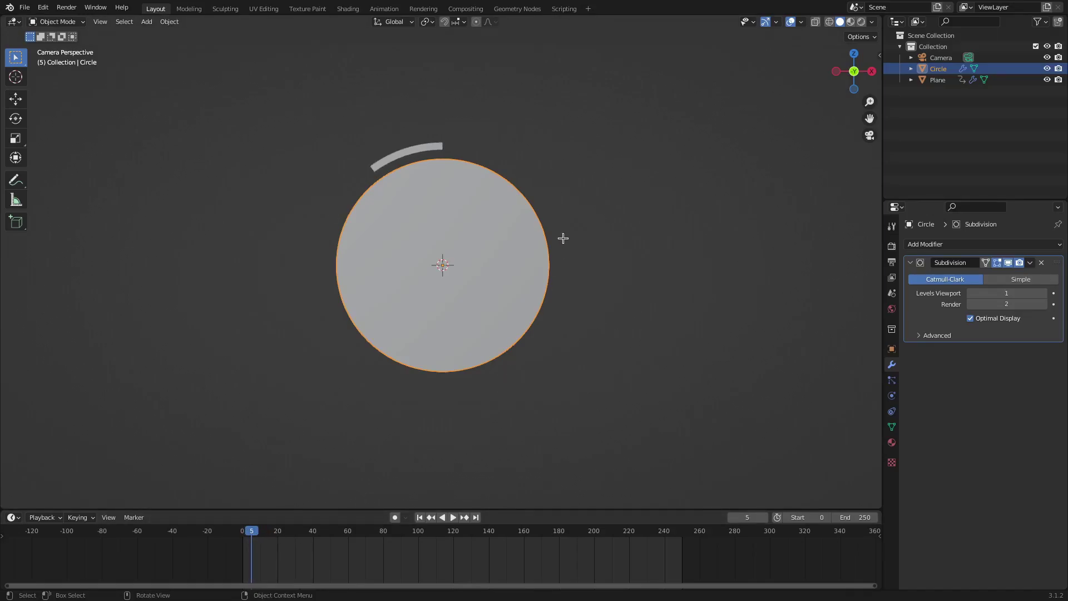
key("i")
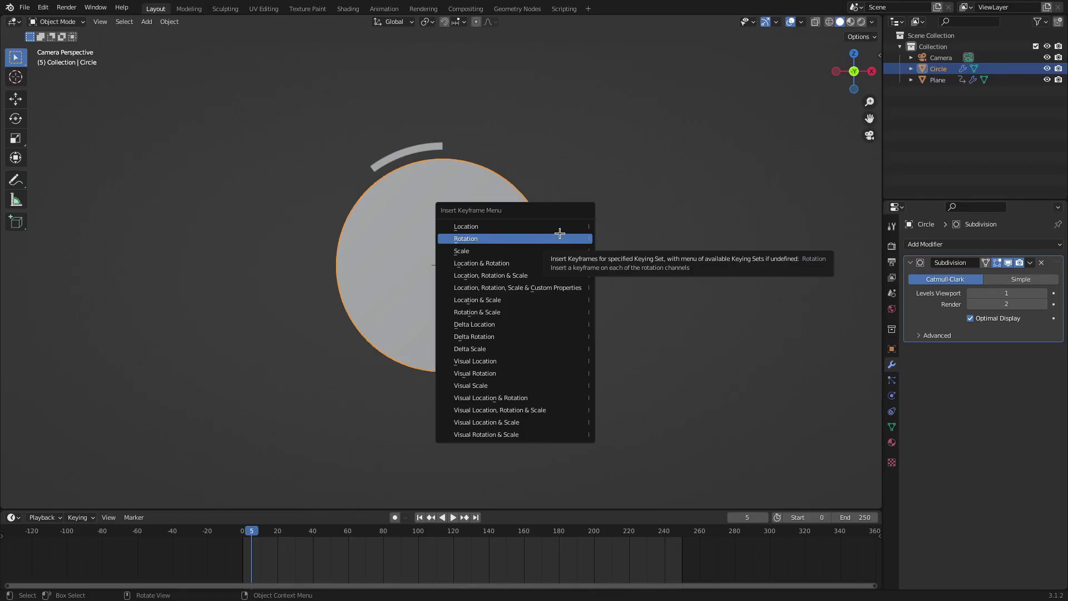
left_click(560, 233)
scroll(461, 576, "up", 3)
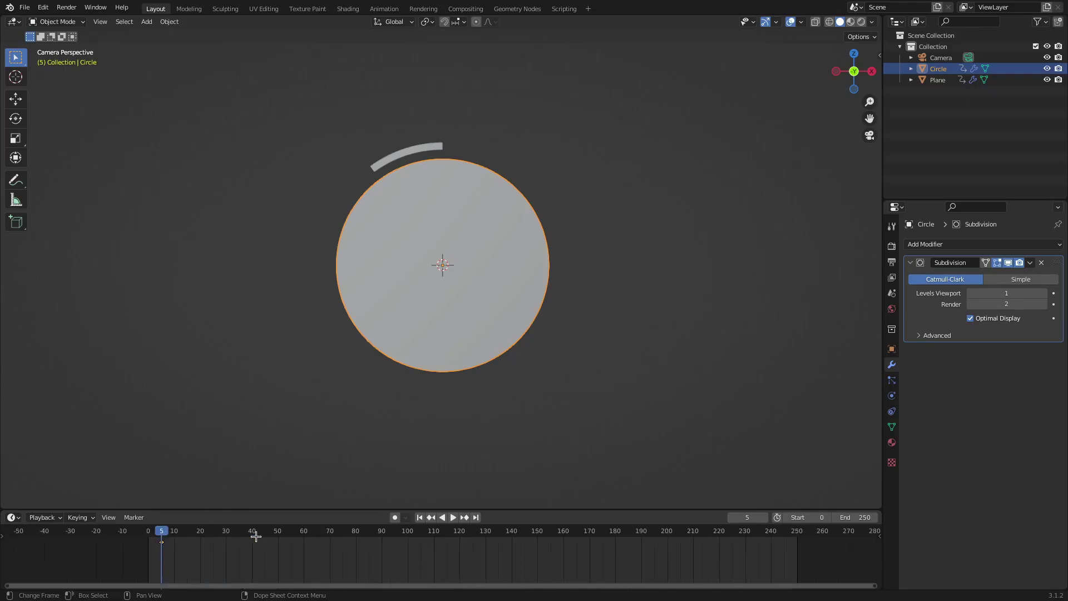
Step: At frame 10, trackball-rotate the circle by about -38° and -23°, insert a Rotation keyframe and preview the motion from the start
scroll(461, 576, "up", 3)
left_click_drag(462, 576, 490, 576)
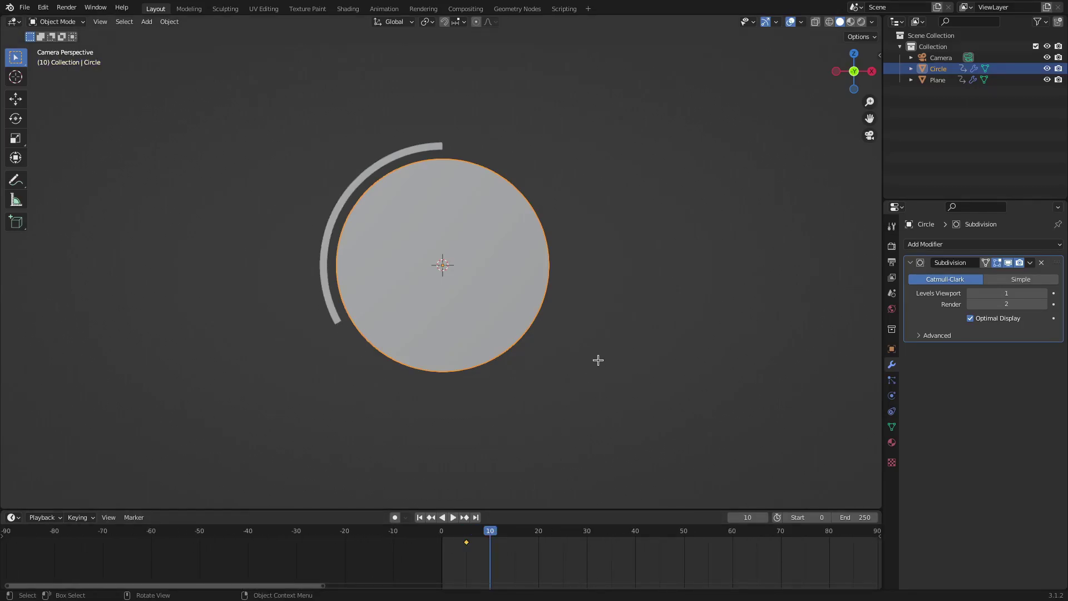
key("r")
key("r")
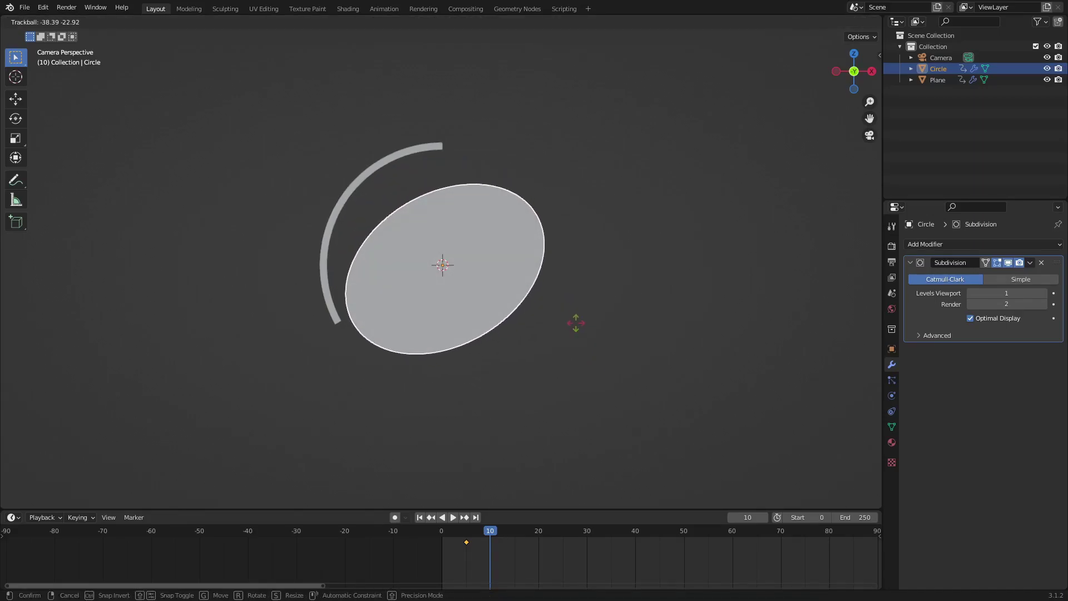
left_click(576, 320)
key("i")
left_click(556, 235)
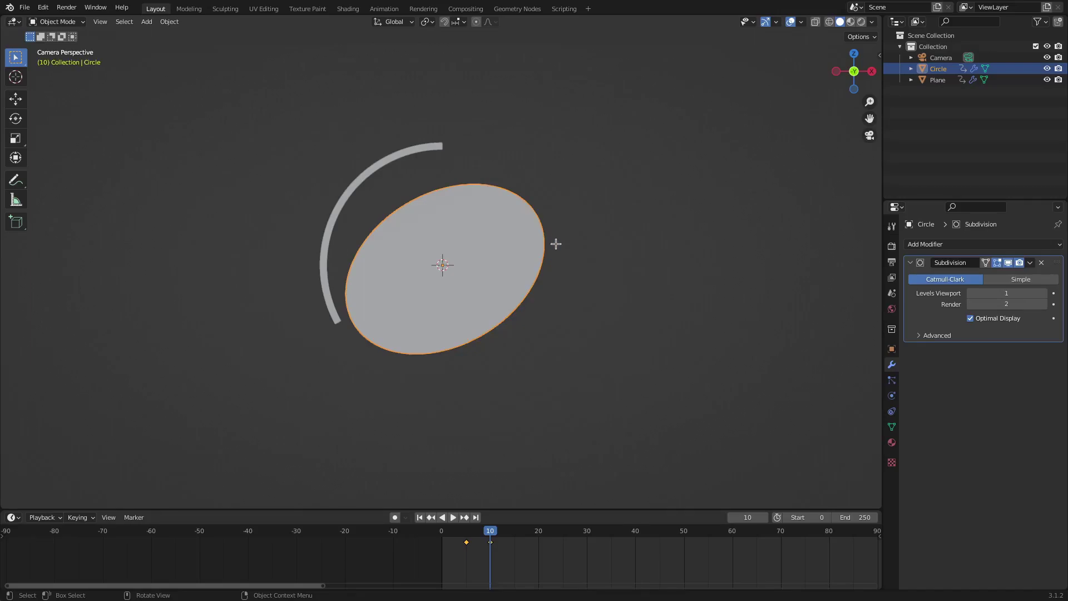
left_click(443, 538)
left_click(453, 518)
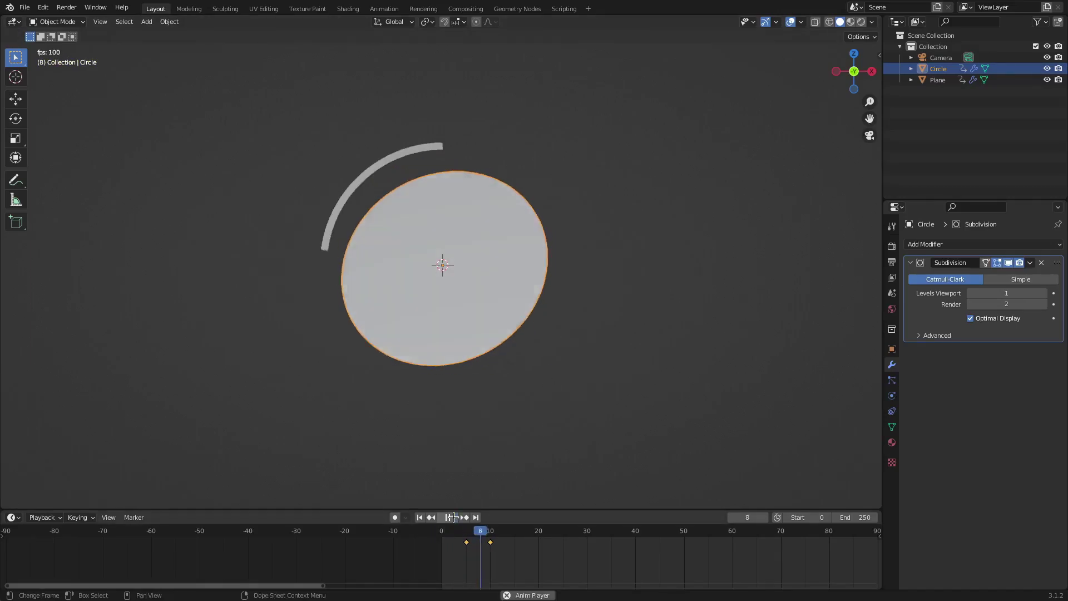
Step: At frame 50, trackball-rotate the circle by -77.3° and -52.7° and insert a Rotation keyframe
left_click_drag(646, 534, 686, 534)
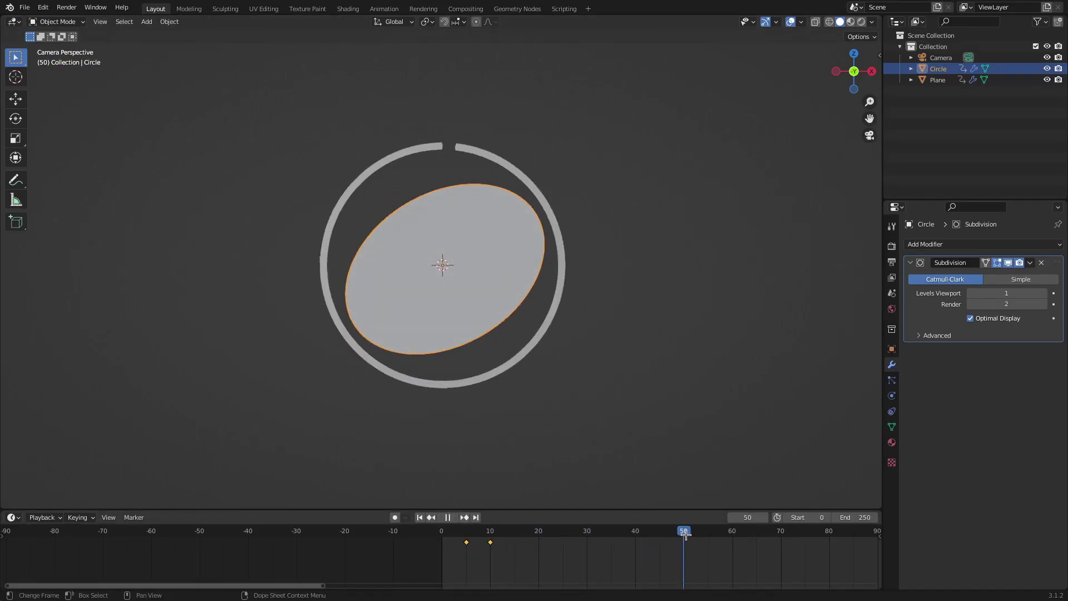
key("Home")
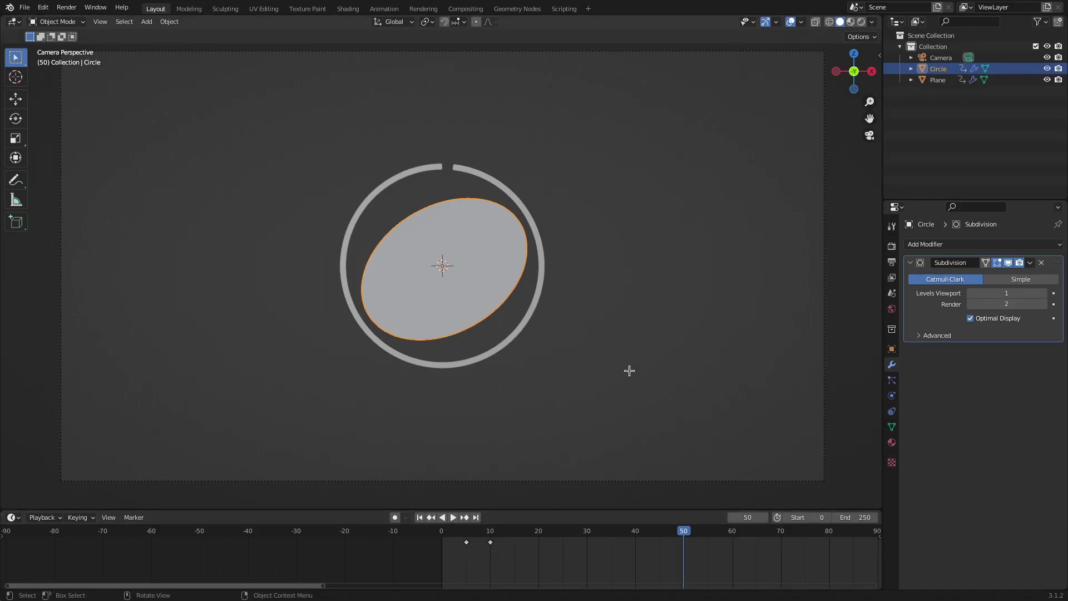
key("r")
key("r")
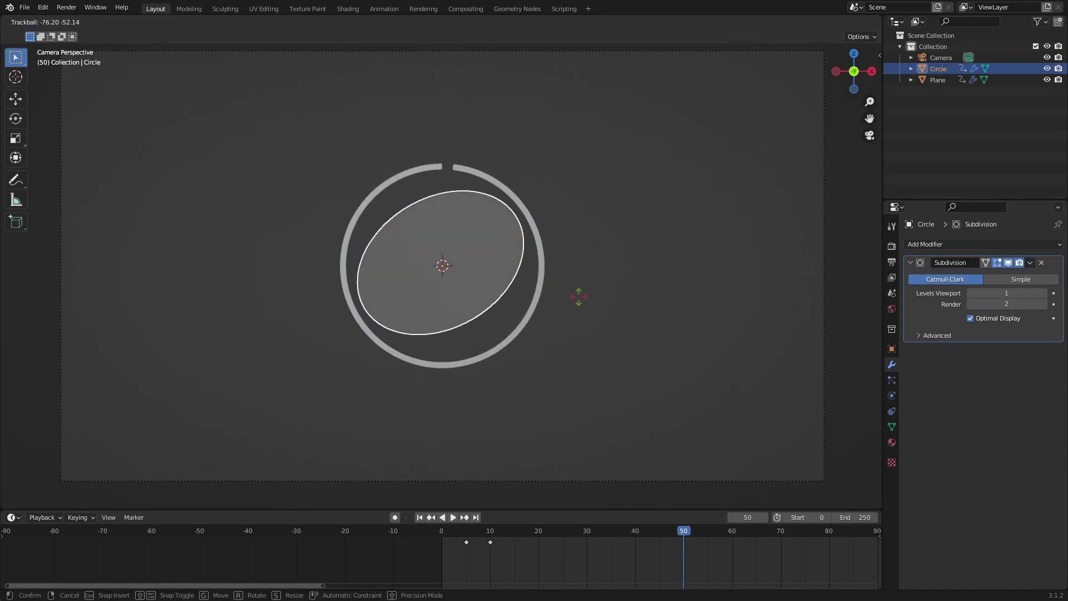
left_click(578, 295)
key("i")
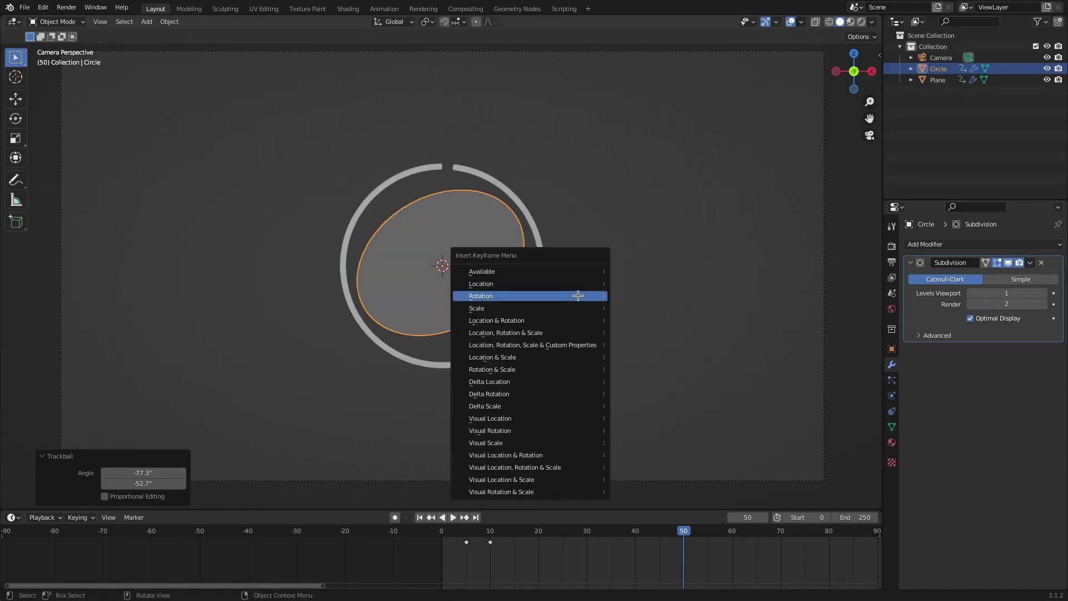
left_click(578, 295)
Step: Trackball-rotate the circle by -37.8° and -17.2° at frame 100 so it faces the camera
scroll(480, 585, "down", 5)
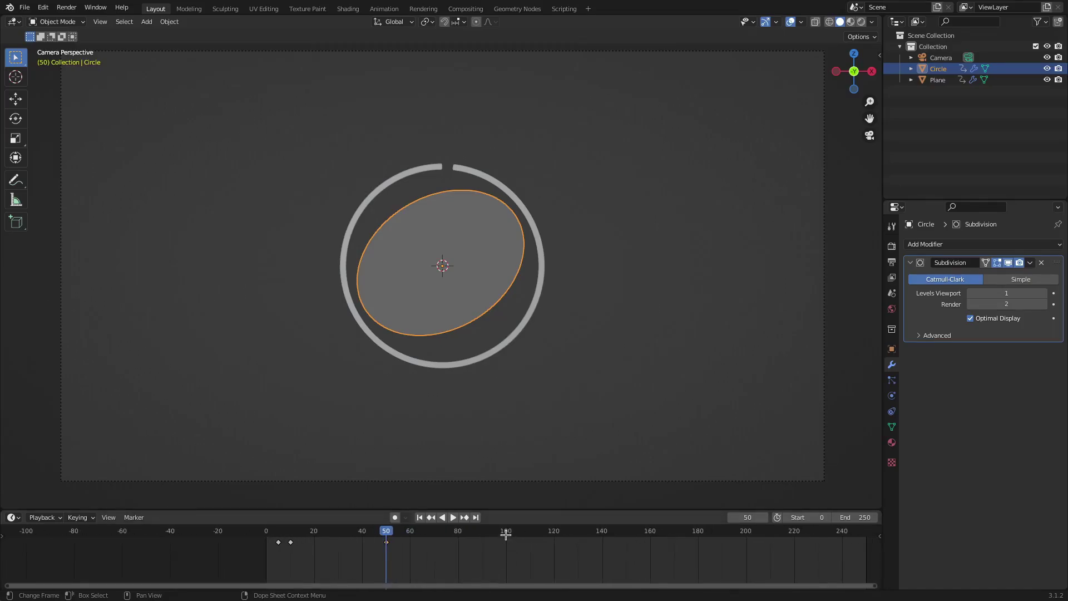
left_click(506, 535)
key("r")
key("r")
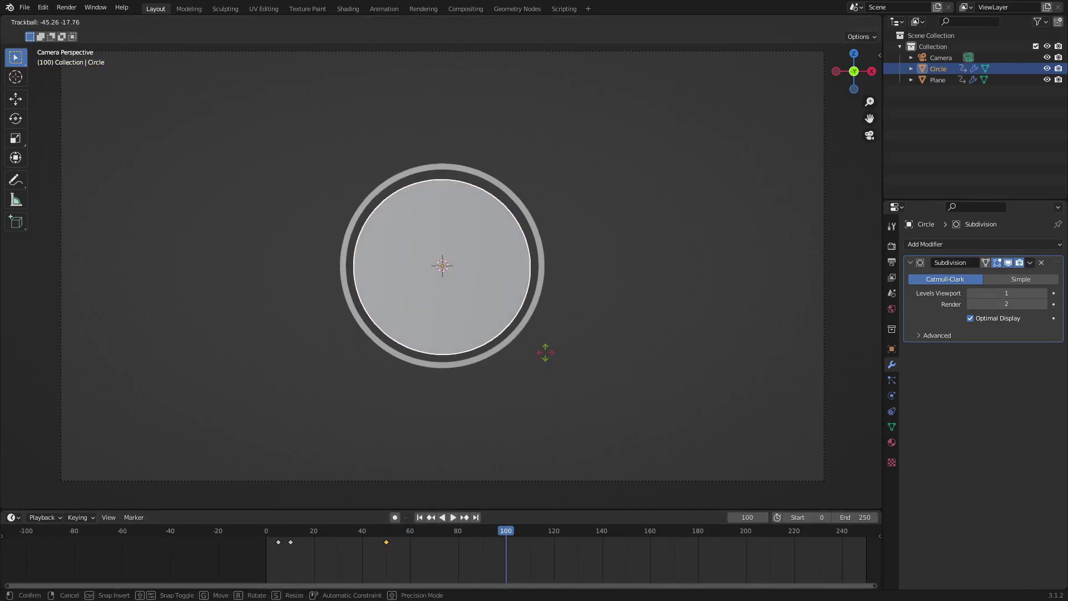
left_click(547, 359)
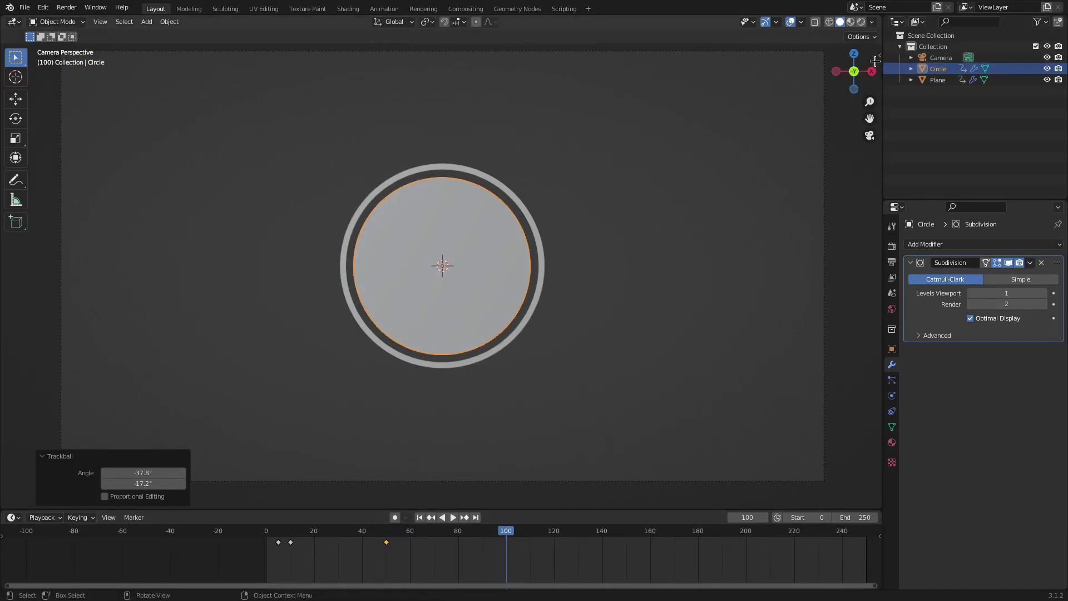
Step: Set the circle's rotation to X 90°, Y 0° and Z 0°, and insert a Rotation keyframe at frame 100
left_click(880, 57)
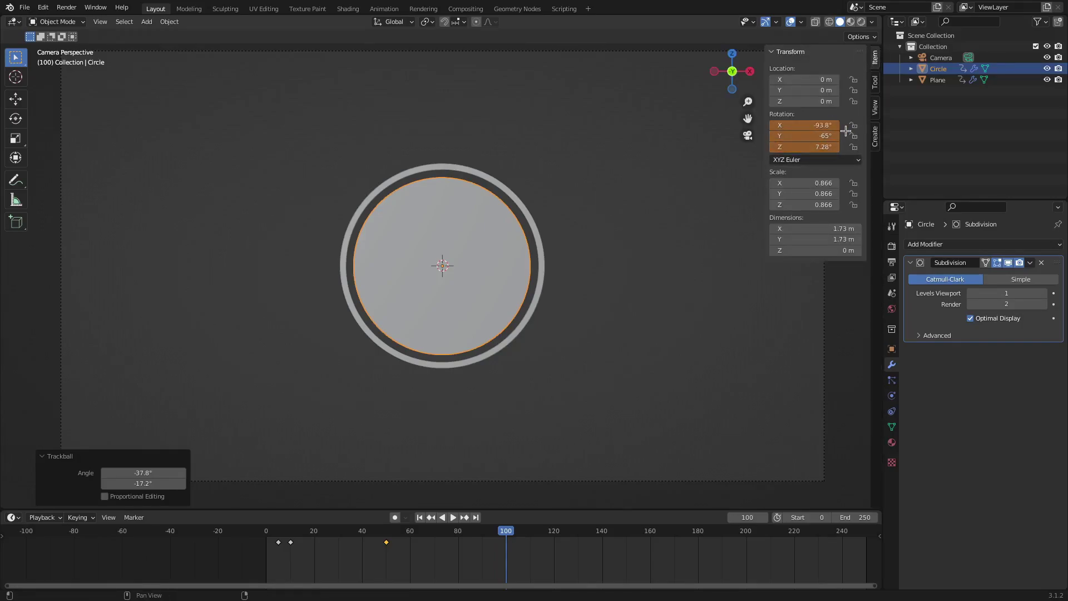
left_click(812, 125)
type("0")
key("Return")
key("BackSpace")
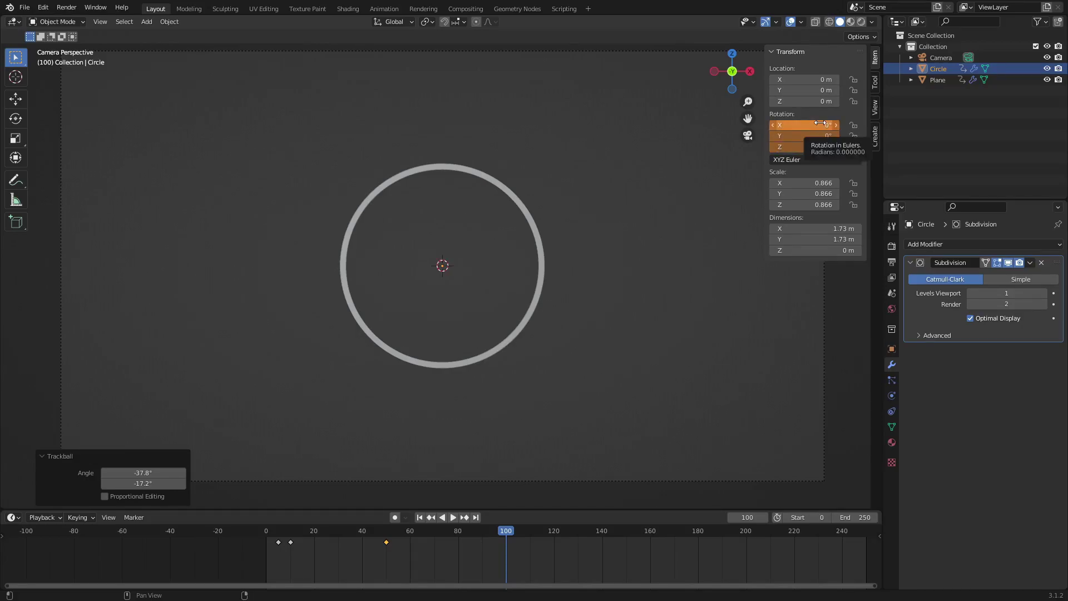
left_click(820, 124)
type("90")
key("Return")
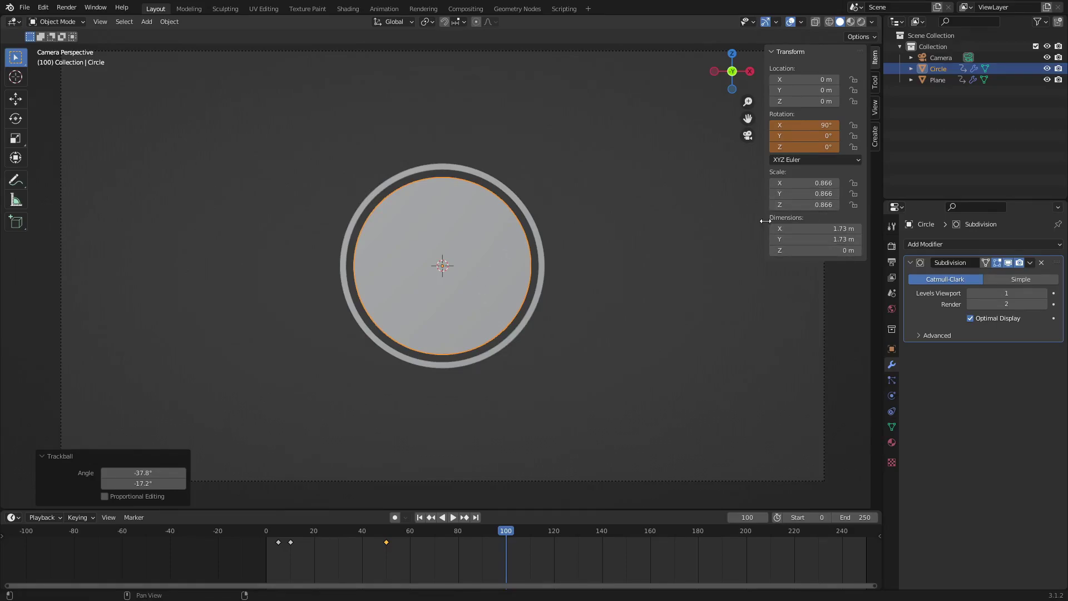
left_click_drag(765, 221, 876, 222)
key("i")
left_click(447, 241)
Step: Preview the circle's spin, then return to the start frame
left_click(411, 533)
key("space")
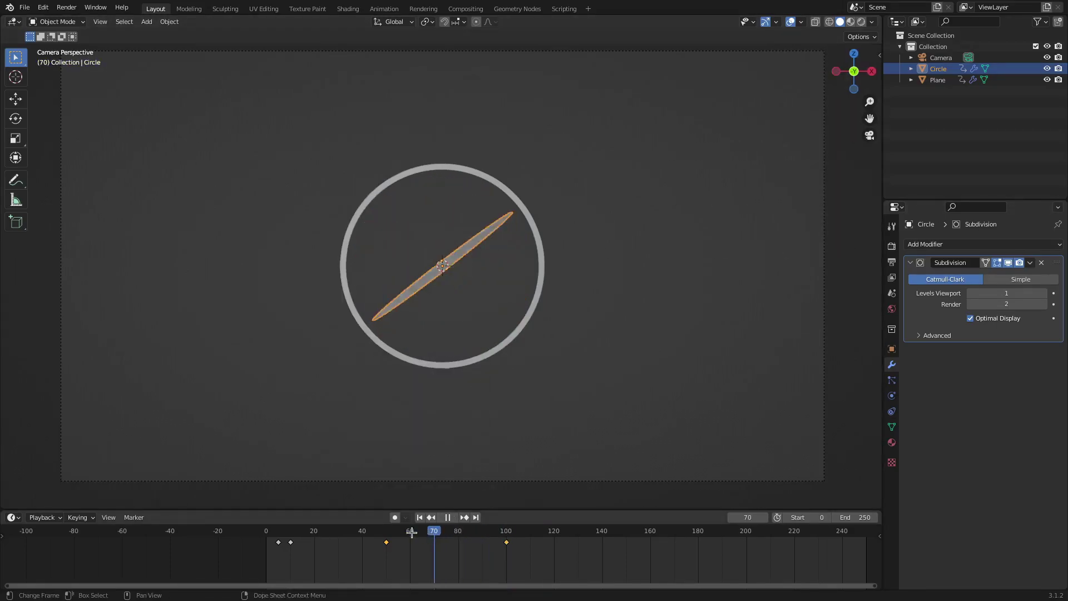
key("shift+Left")
key("space")
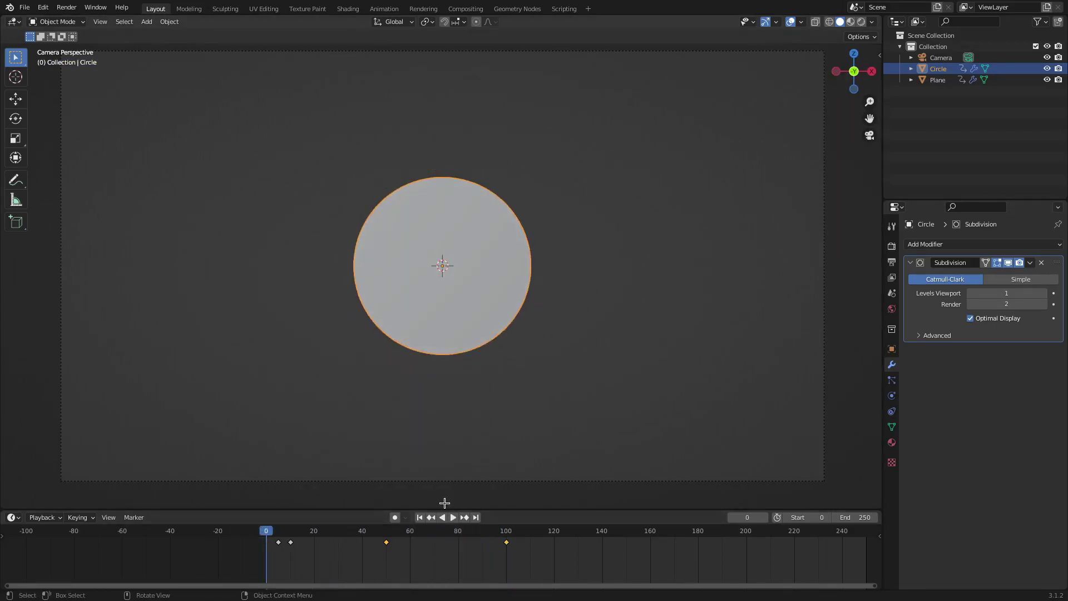
Step: Delete the circle's rotation keyframe at frame 100 and replay the animation
left_click(504, 537)
key("Delete")
key("shift+Left")
key("space")
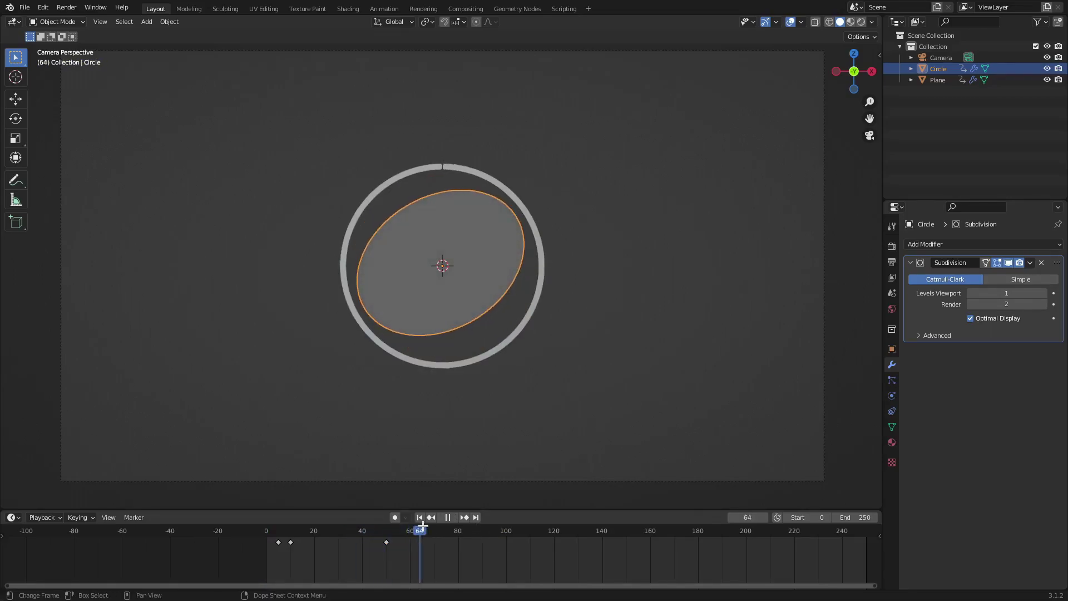
Step: In the right view at frame 100, rotate the circle 30.6° about global Y and -41.9° about global X to stand it vertical
key("space")
key("KP_7")
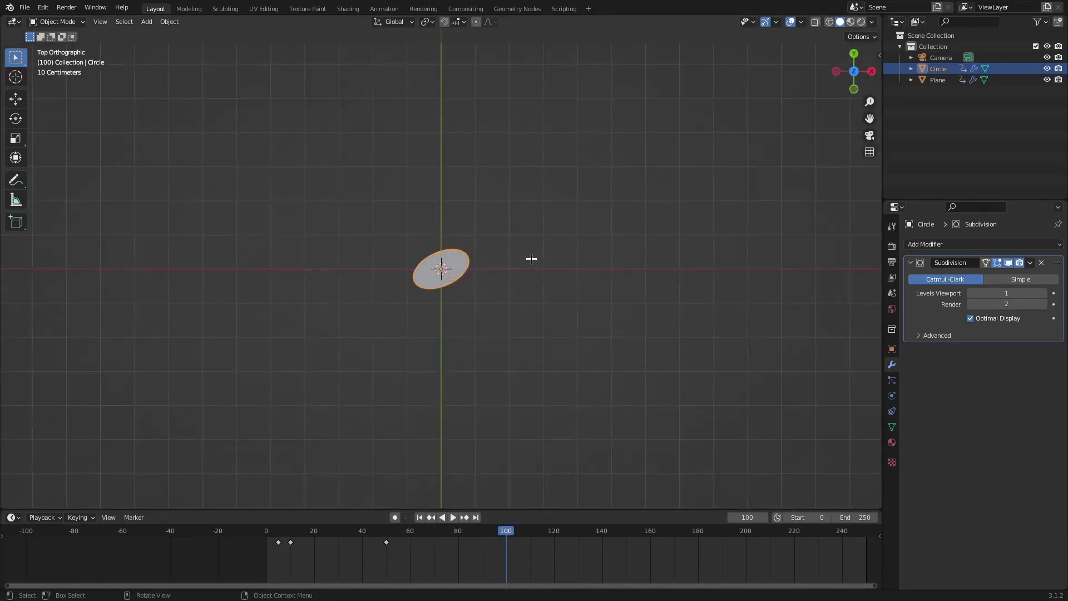
key("KP_3")
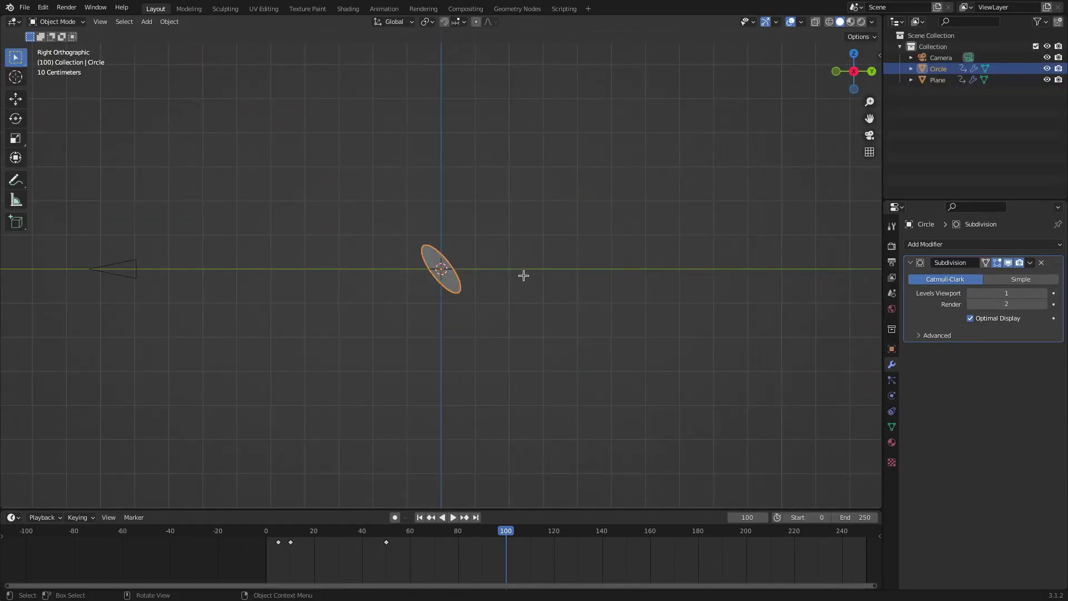
scroll(517, 267, "up", 7)
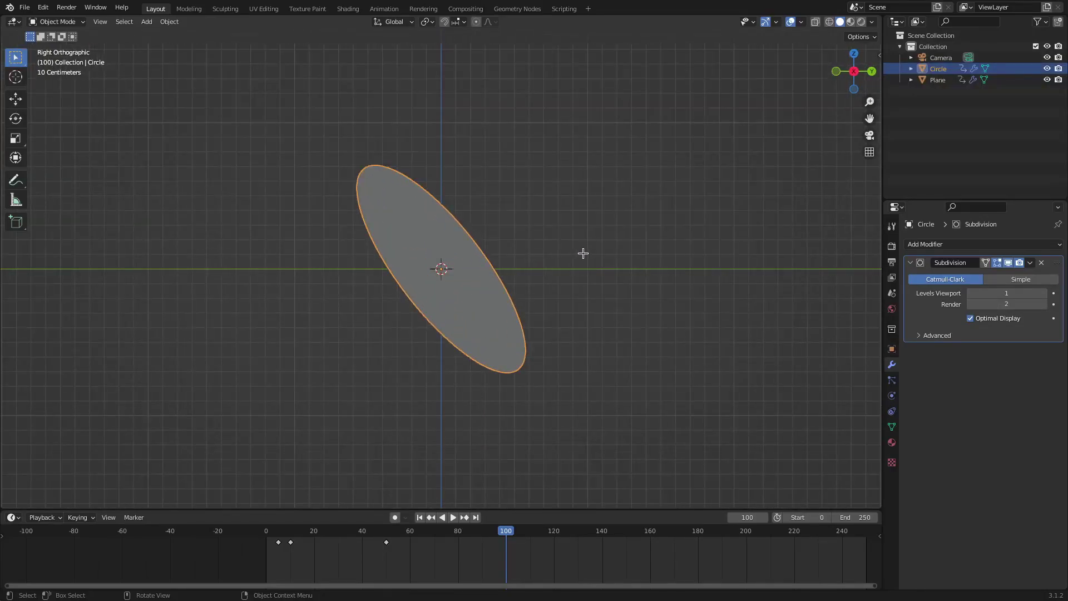
key("r")
key("y")
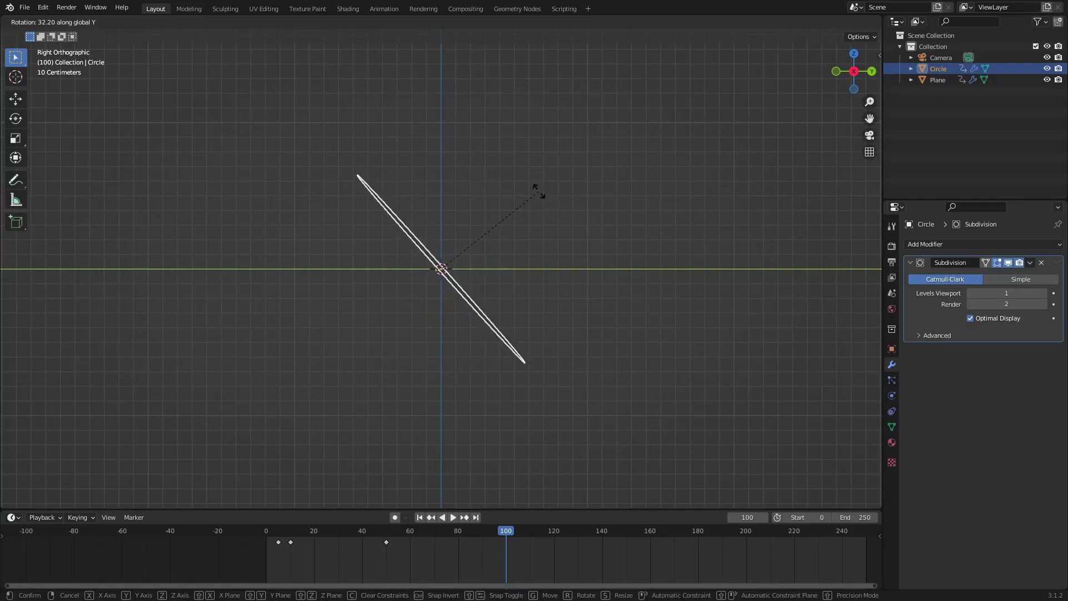
left_click(541, 192)
key("r")
key("x")
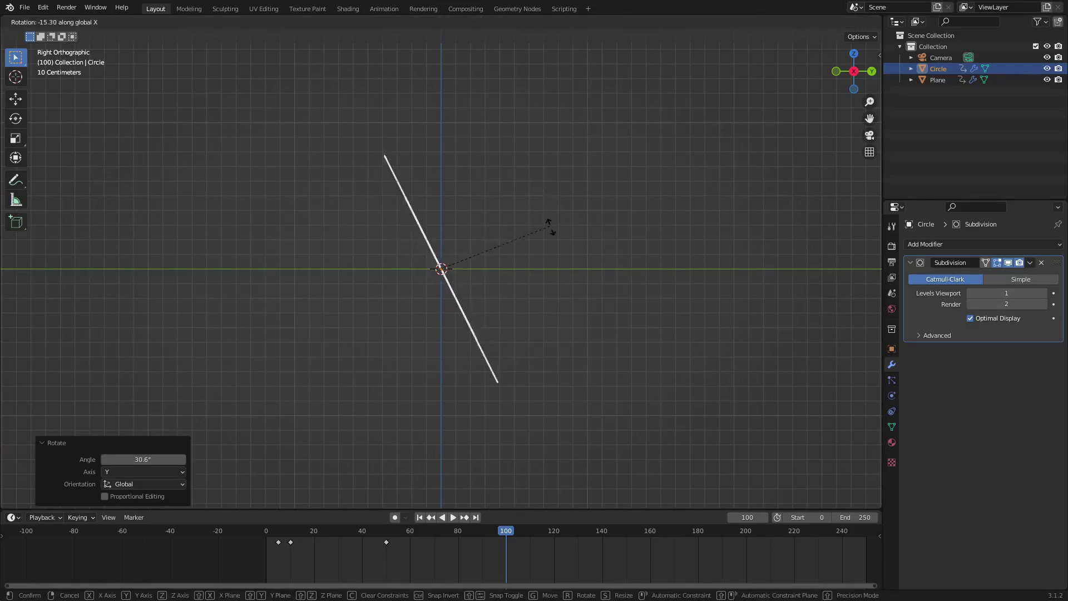
left_click(567, 280)
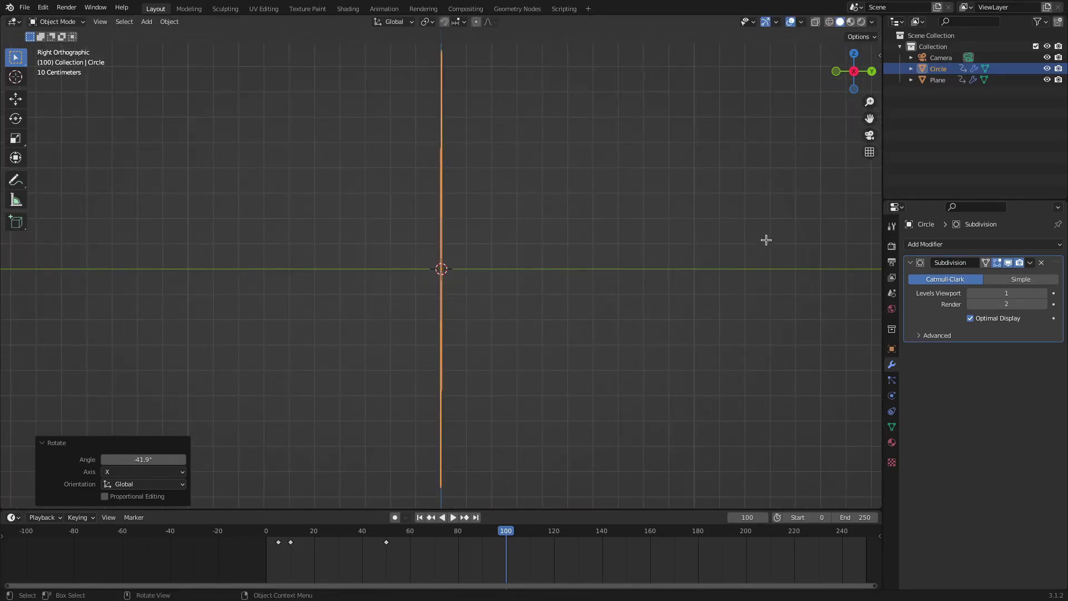
Step: Return to the camera view, insert a Rotation keyframe for the circle at frame 100 and play the animation from the start
key("KP_0")
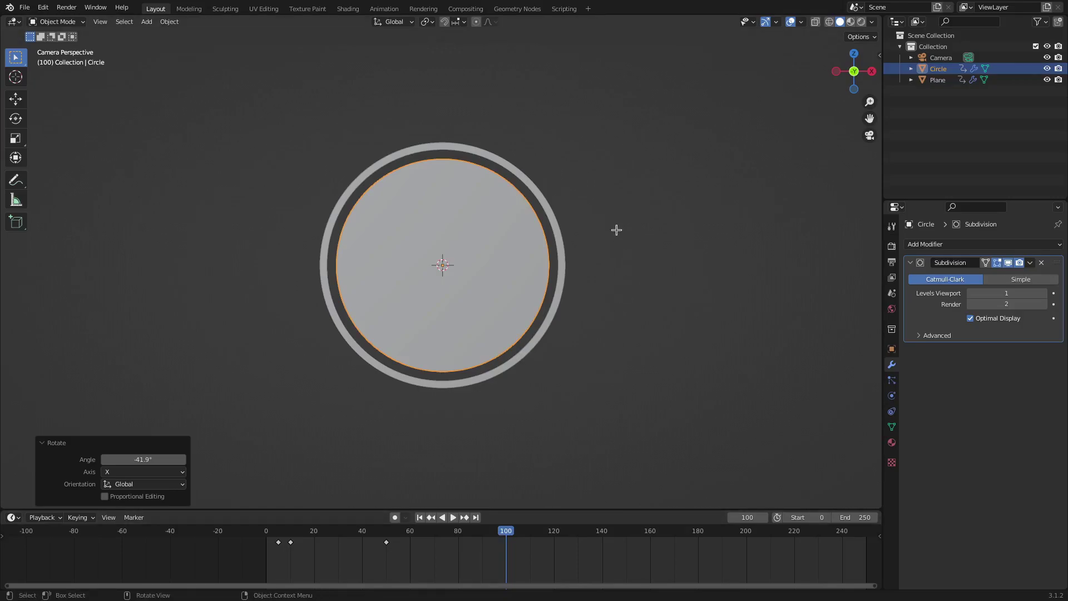
key("i")
left_click(604, 209)
key("shift+Left")
key("space")
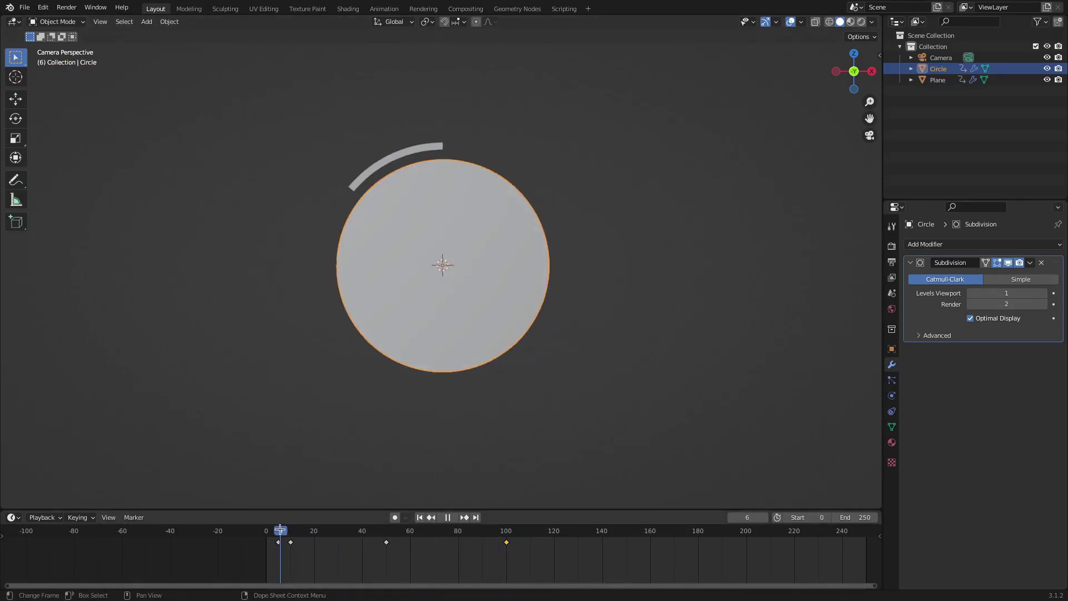
left_click_drag(394, 518, 444, 525)
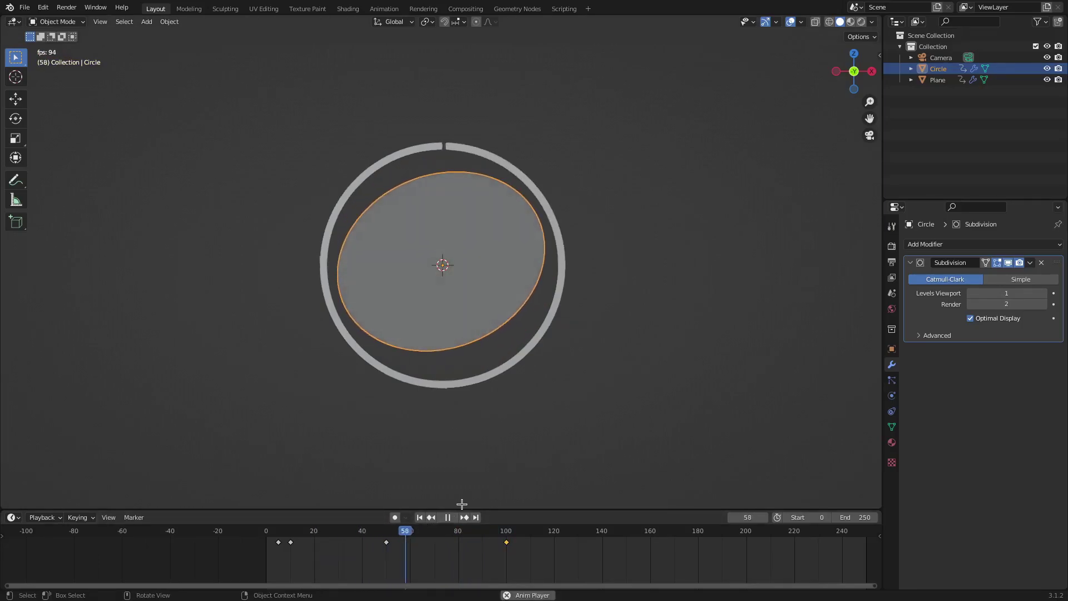
key("space")
Step: Remove the circle's rotation keyframe at frame 50 and replay the animation from the start
left_click(360, 528)
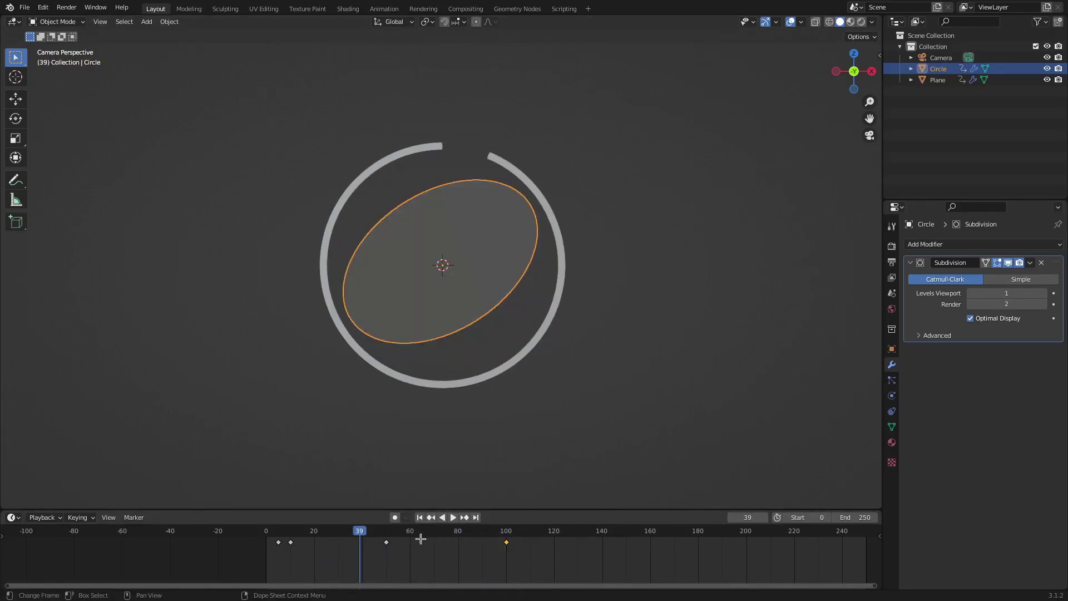
left_click_drag(333, 529, 269, 524)
key("space")
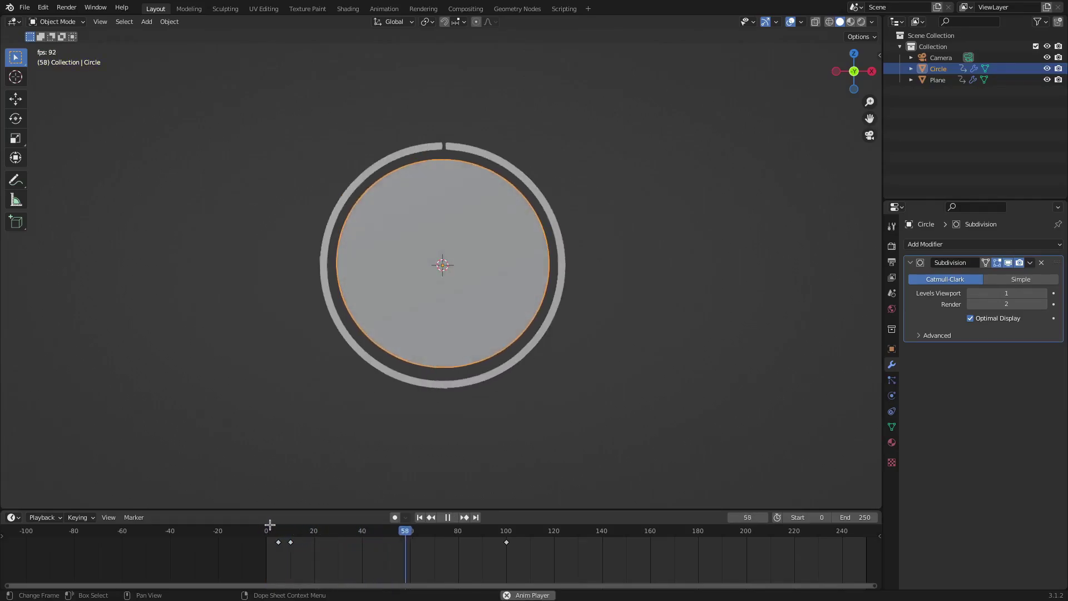
left_click(418, 518)
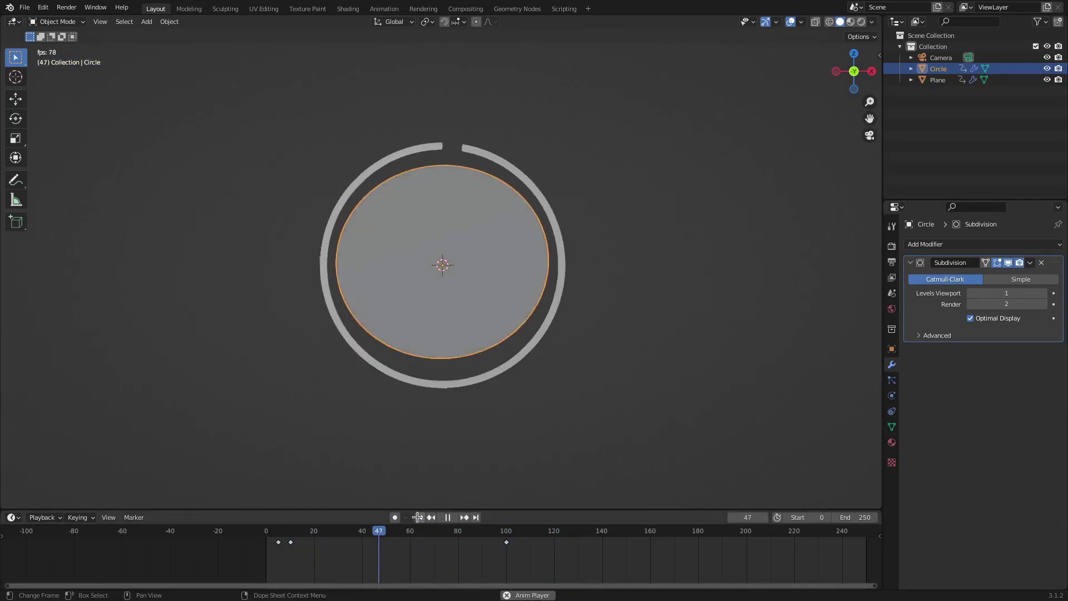
Step: Copy the circle's starting rotation keyframe from frame 5 to frame 101 and replay the animation from the start
left_click(417, 517)
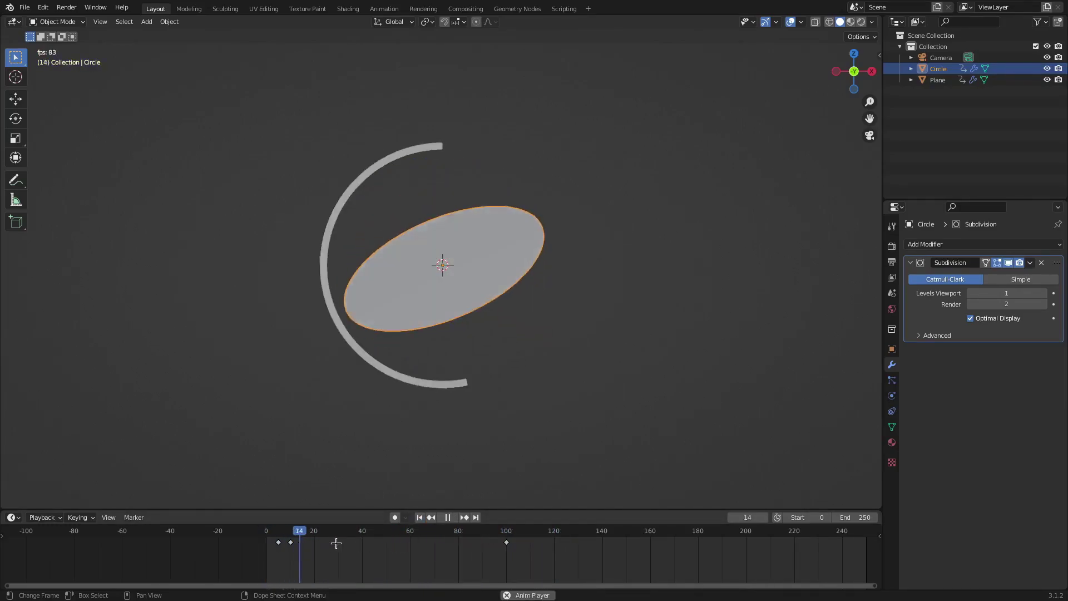
left_click(441, 515)
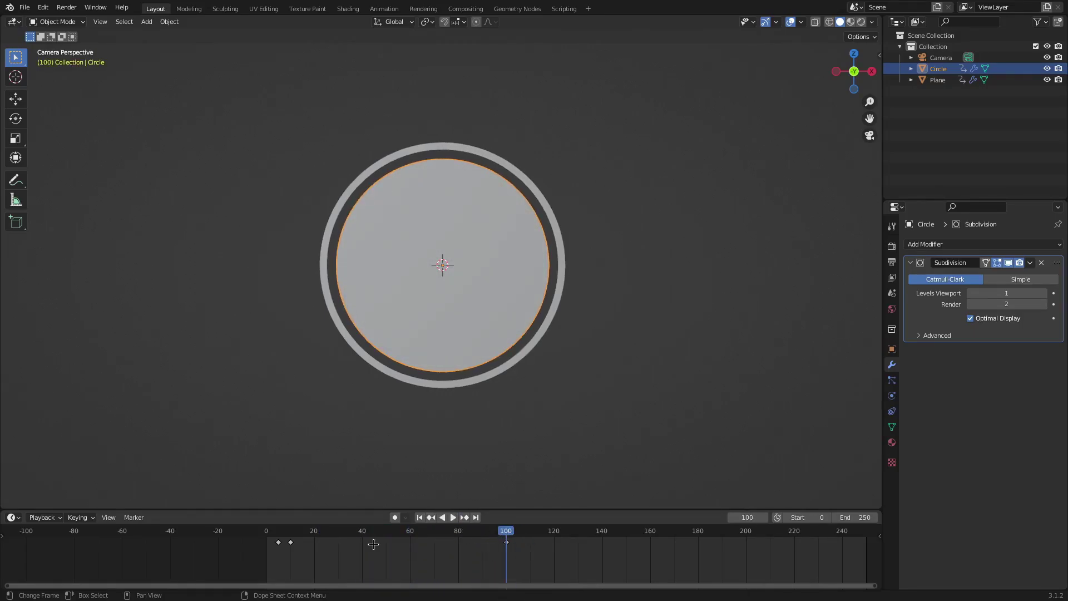
left_click_drag(290, 539, 510, 556)
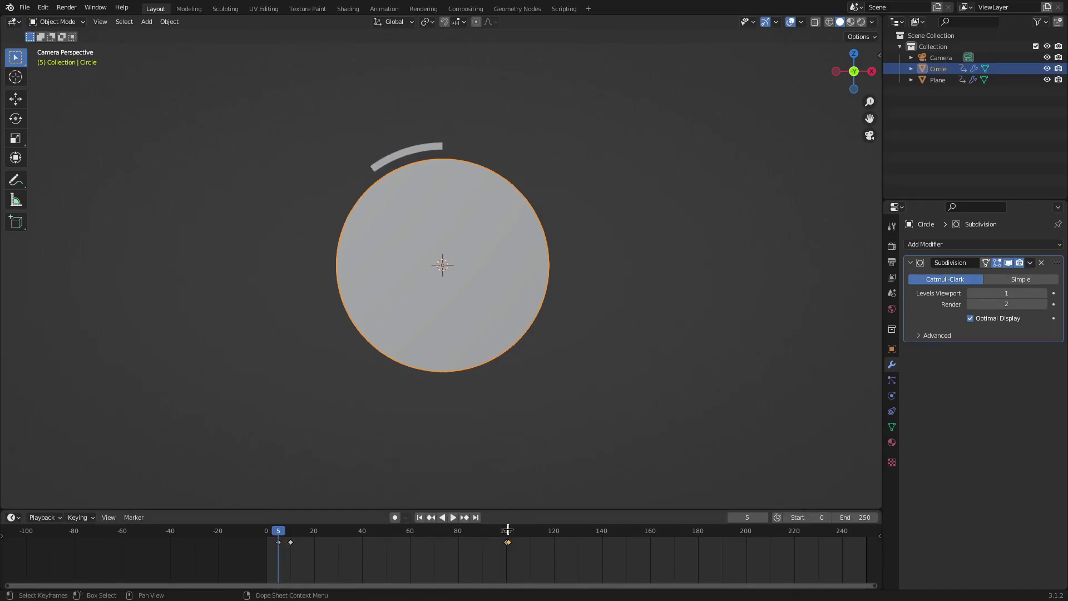
left_click(509, 530)
key("Left")
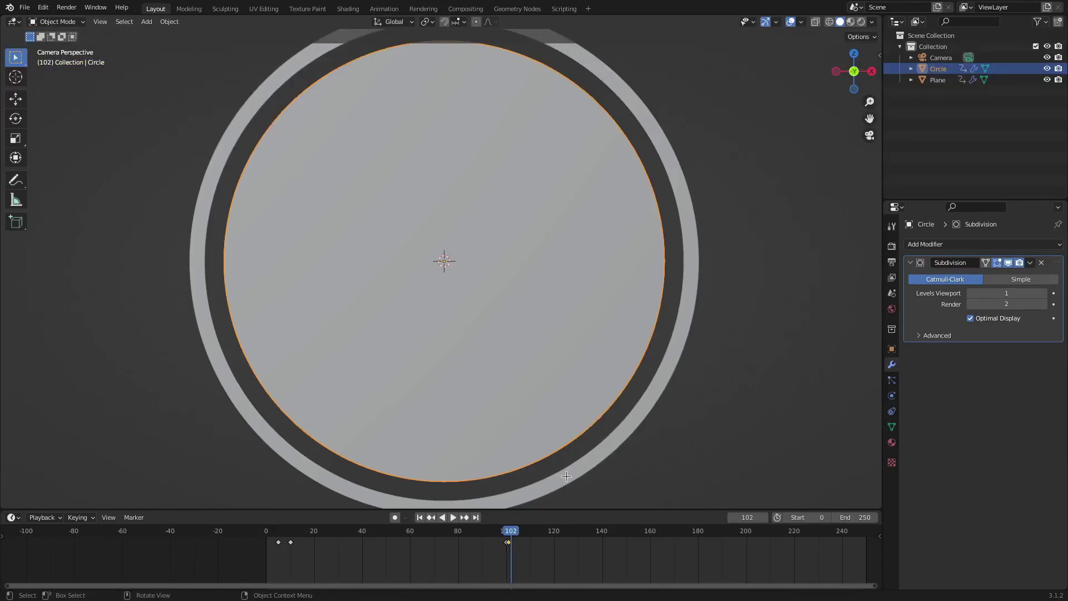
key("Right")
key("Right")
left_click(420, 517)
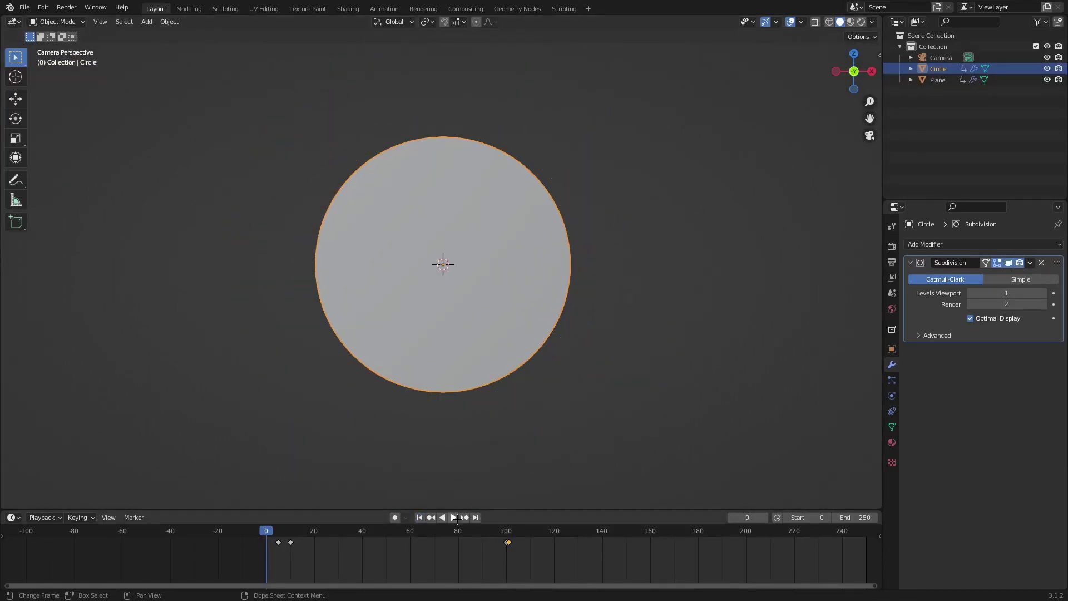
left_click(452, 517)
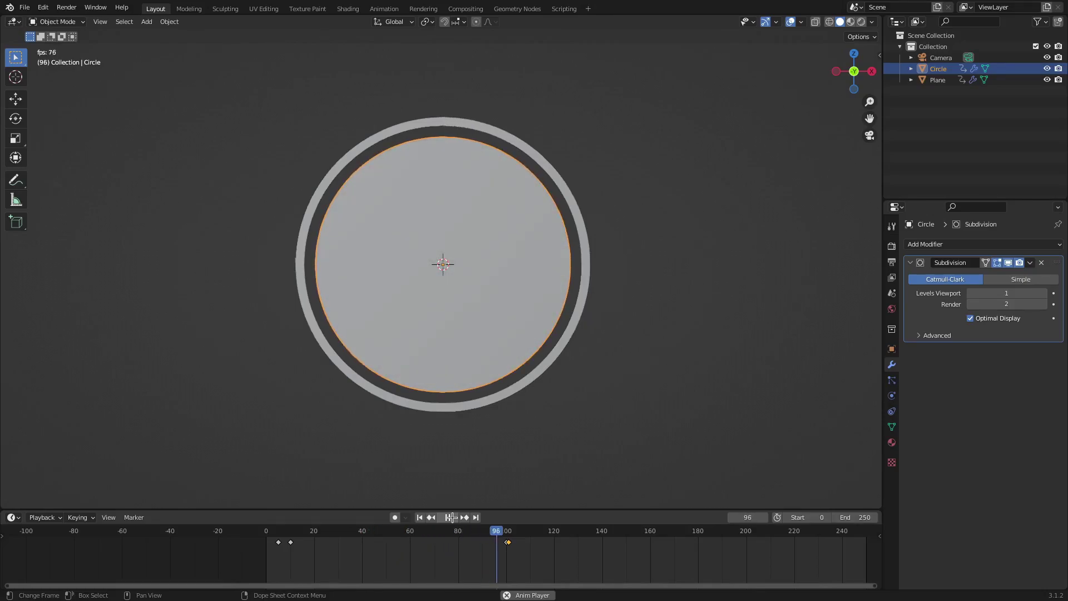
left_click(421, 517)
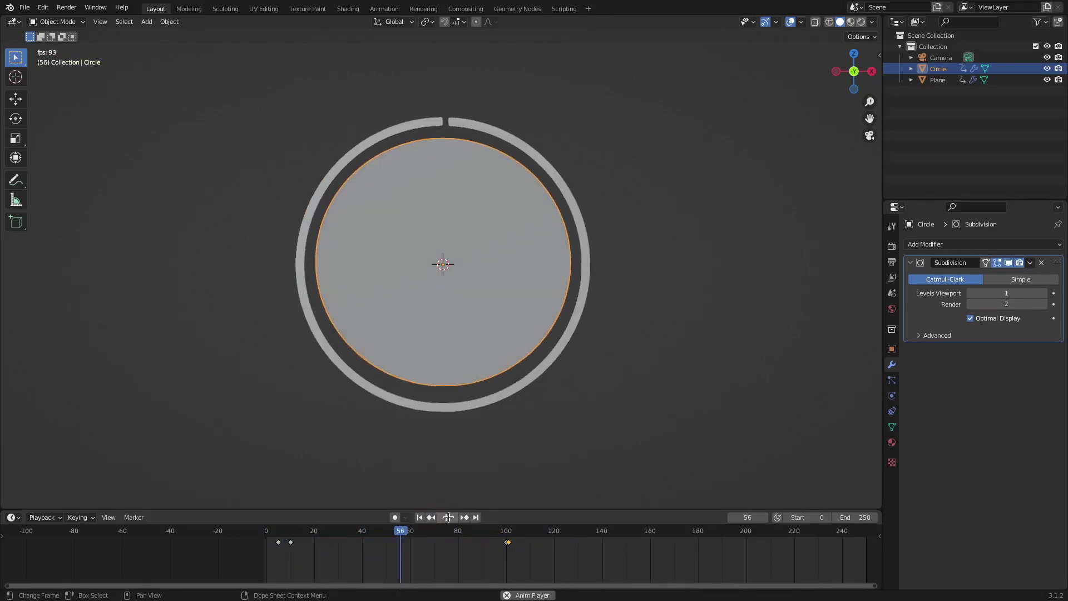
left_click(446, 518)
Step: Duplicate all of the circle's keyframes and move the copies to span about frames 124 to 220
scroll(545, 547, "down", 4)
scroll(551, 548, "up", 3)
left_click_drag(555, 548, 295, 535)
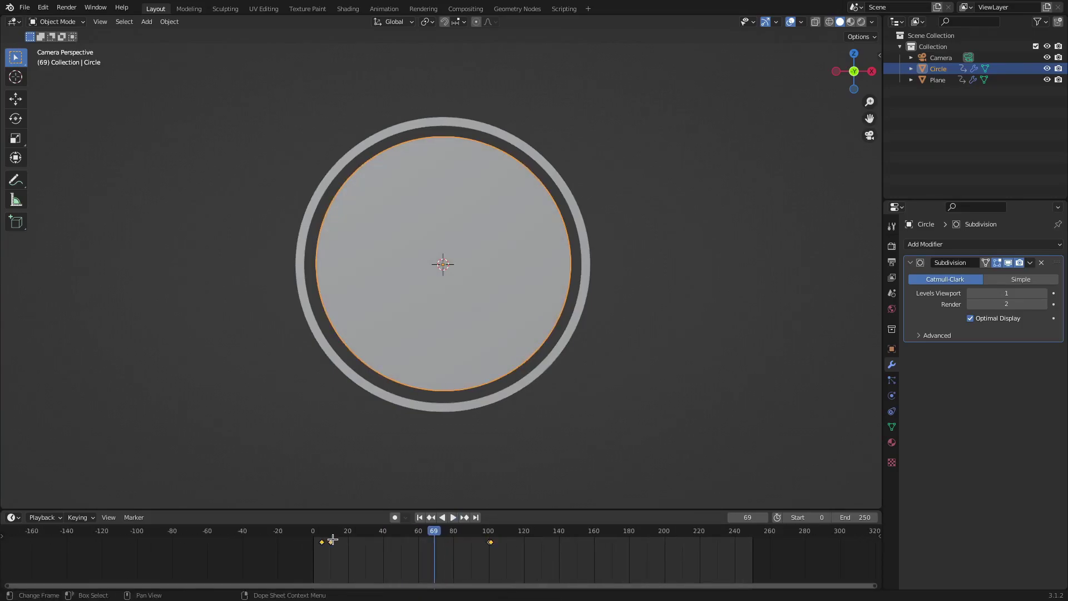
key("shift+d")
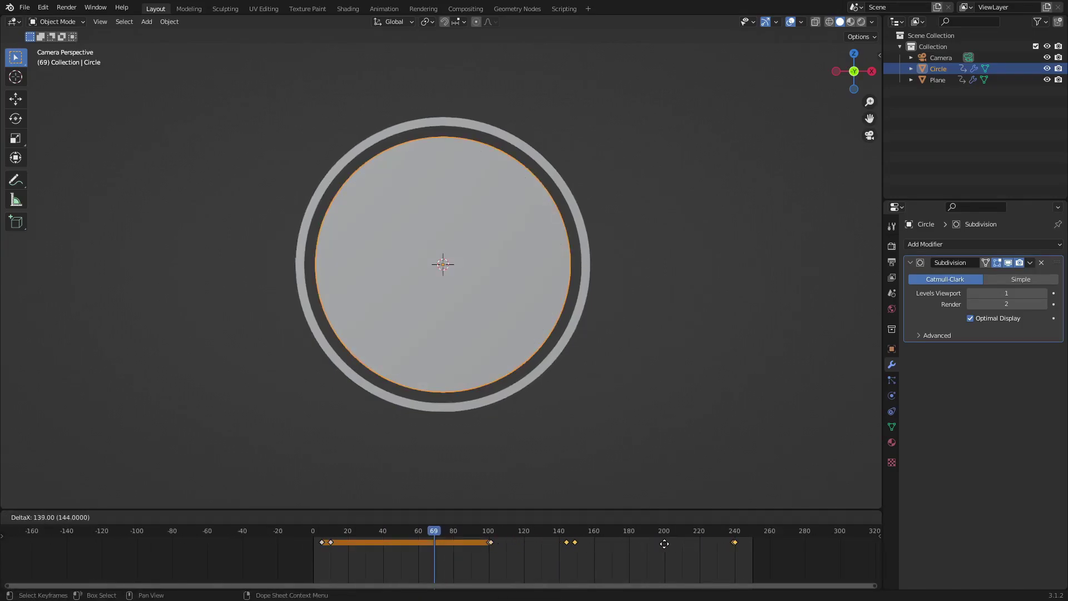
left_click(679, 544)
left_click(576, 532)
key("space")
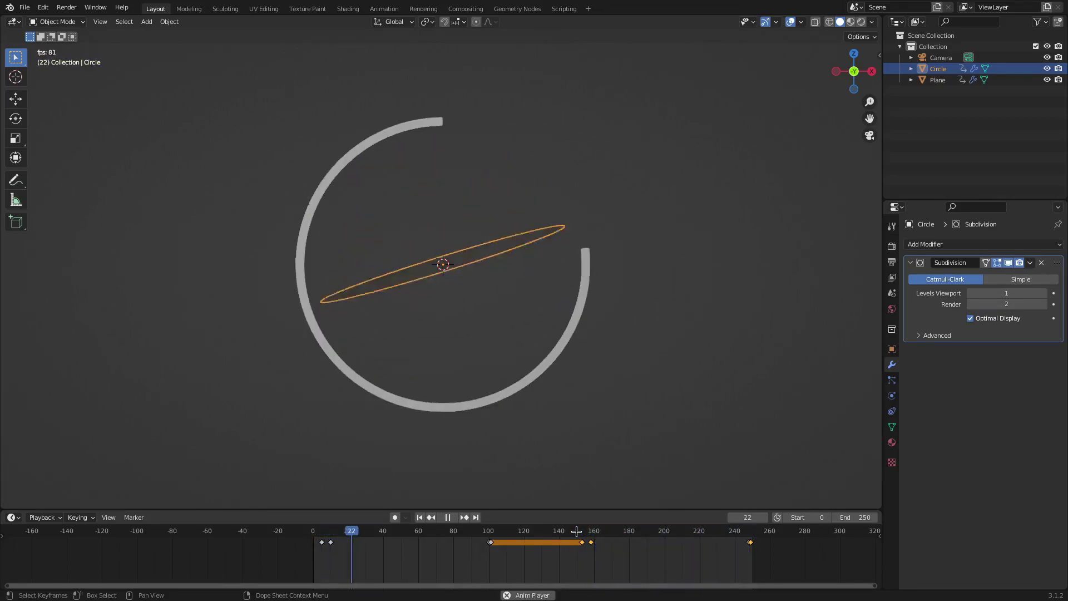
key("g")
left_click(672, 552)
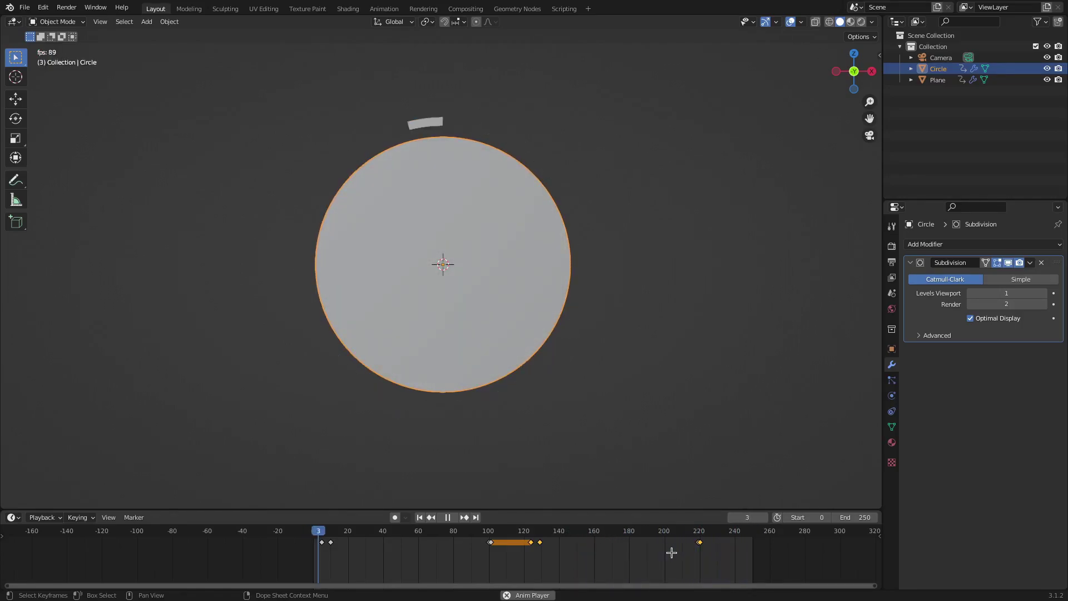
Step: Hide the viewport overlays in the camera view and watch the looping animation before stopping playback
key("KP_0")
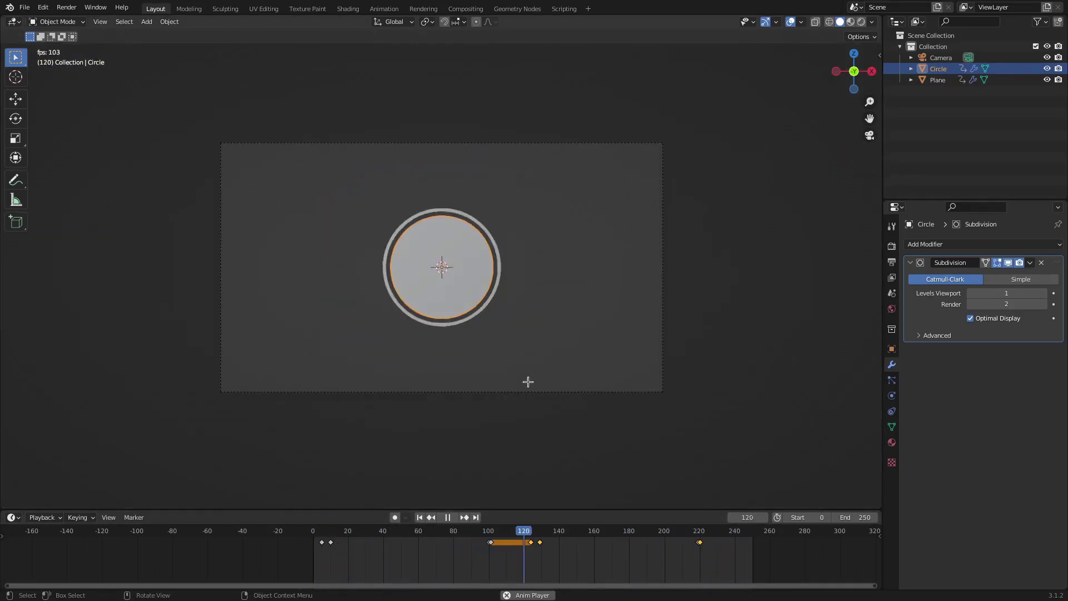
left_click(542, 388)
scroll(547, 375, "down", 4)
scroll(547, 375, "up", 4)
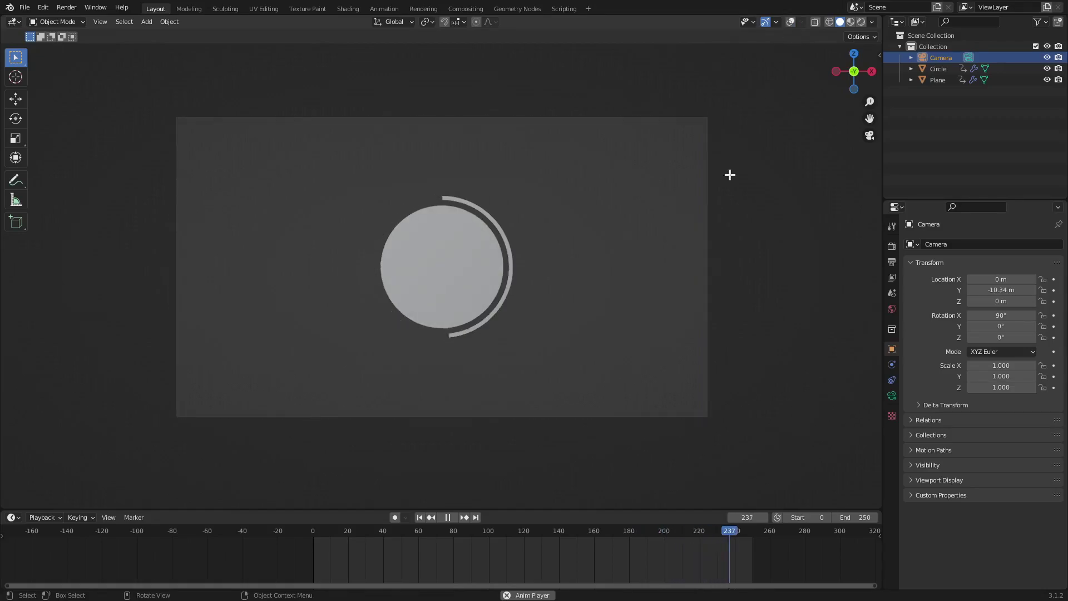
key("shift+alt+z")
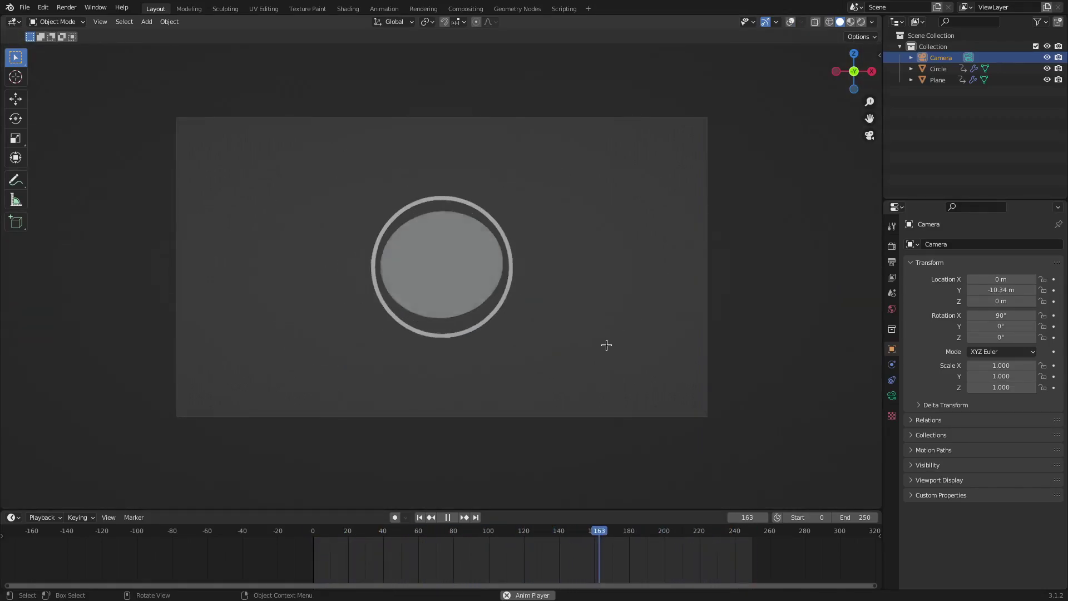
scroll(577, 360, "up", 3)
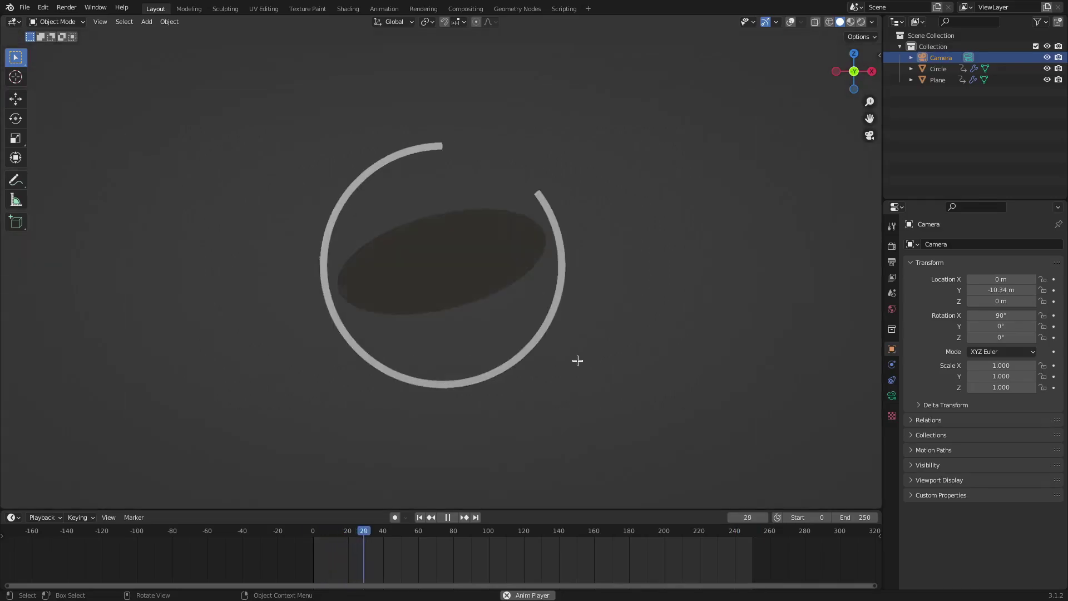
scroll(576, 361, "down", 2)
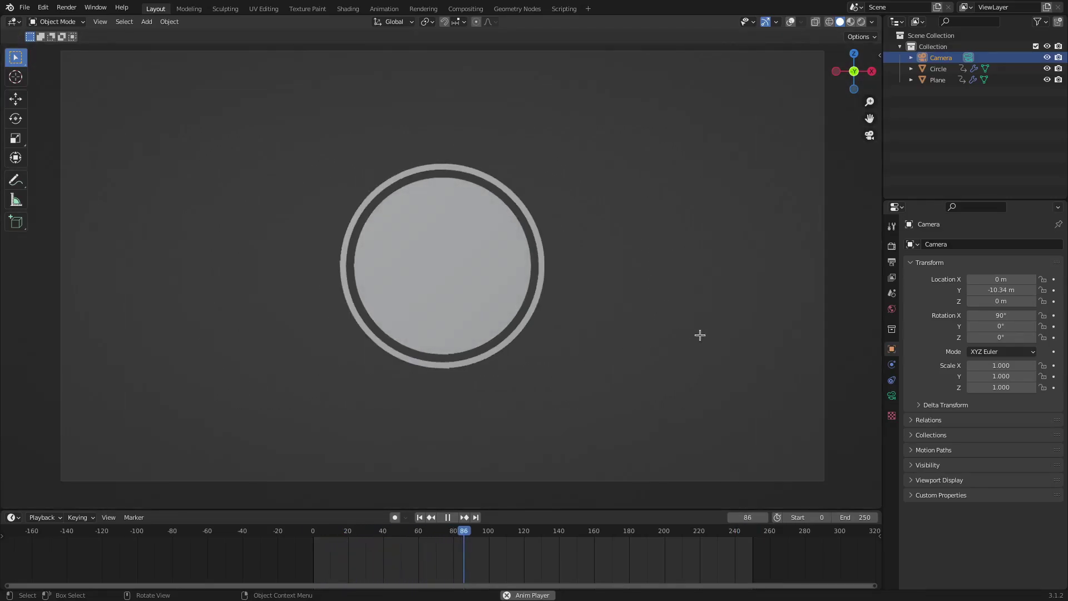
left_click(453, 517)
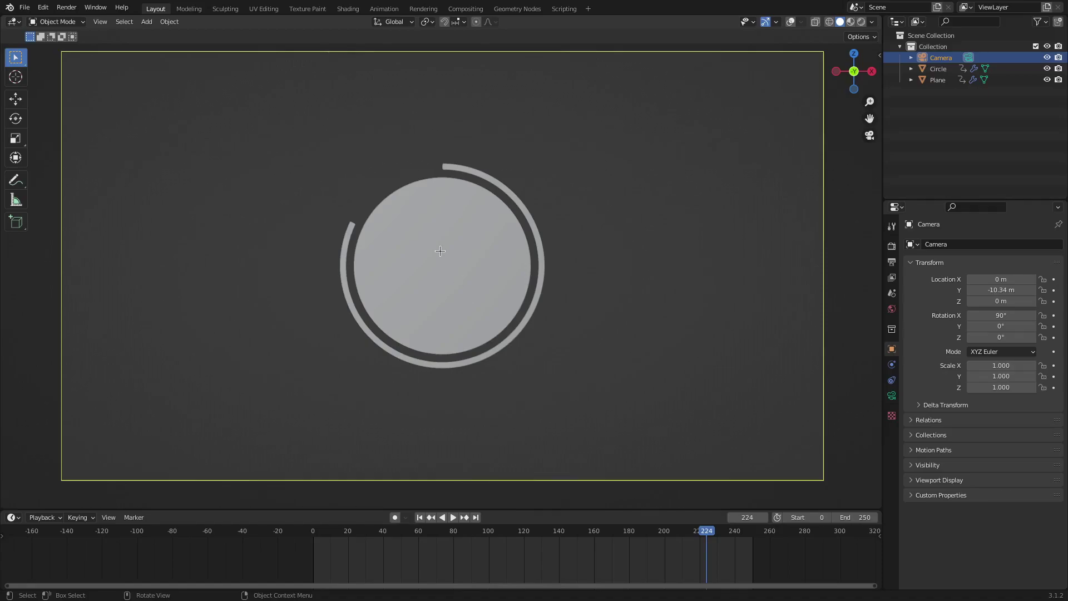
Step: Switch the viewport to rendered shading and set the world background color to black
left_click(341, 248)
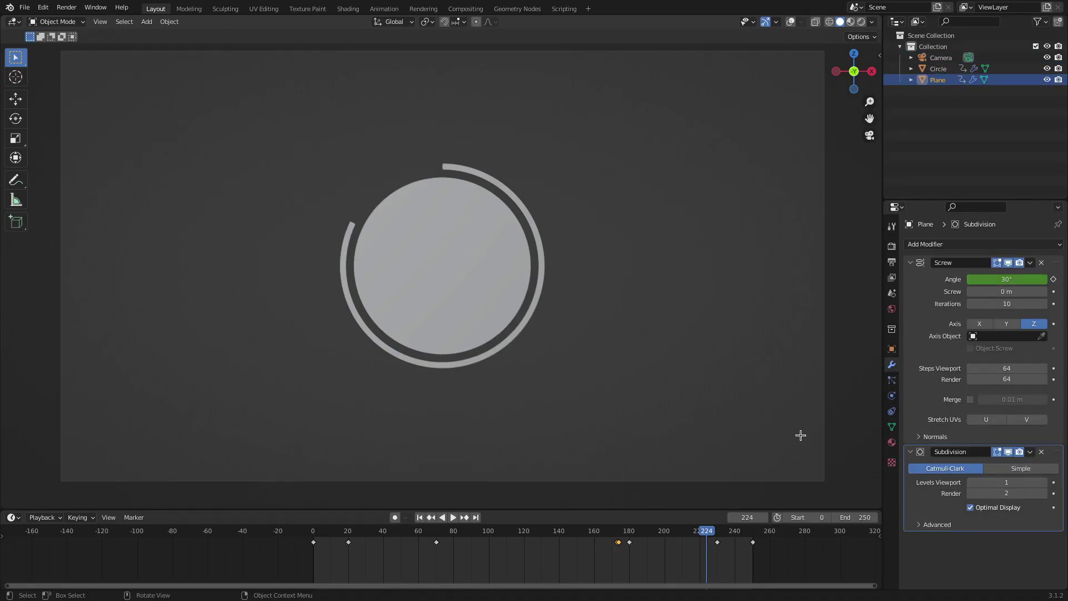
left_click(892, 443)
left_click(912, 292)
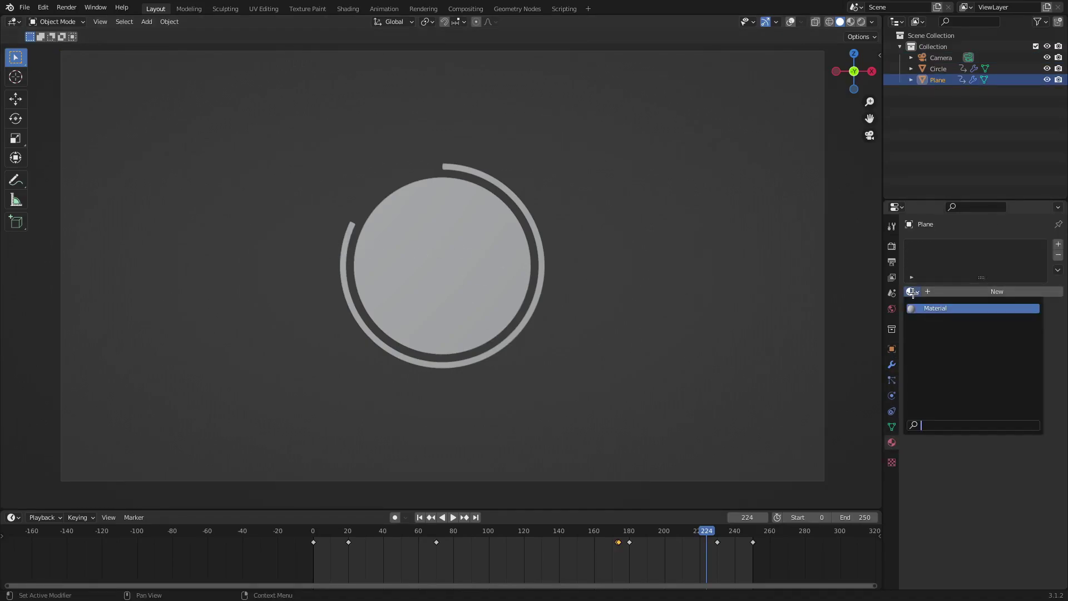
left_click(861, 22)
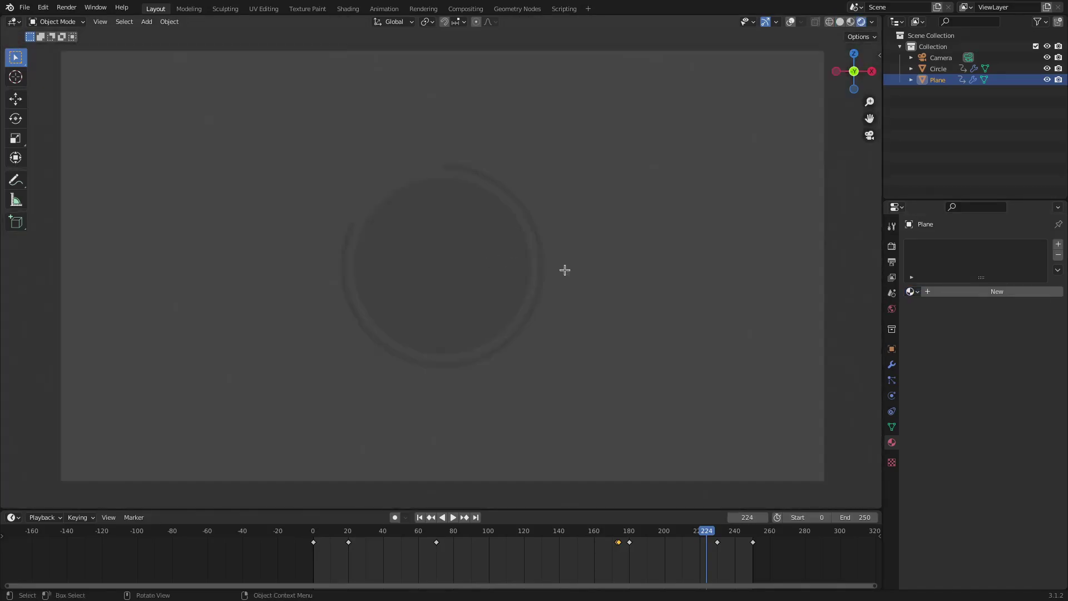
left_click(891, 310)
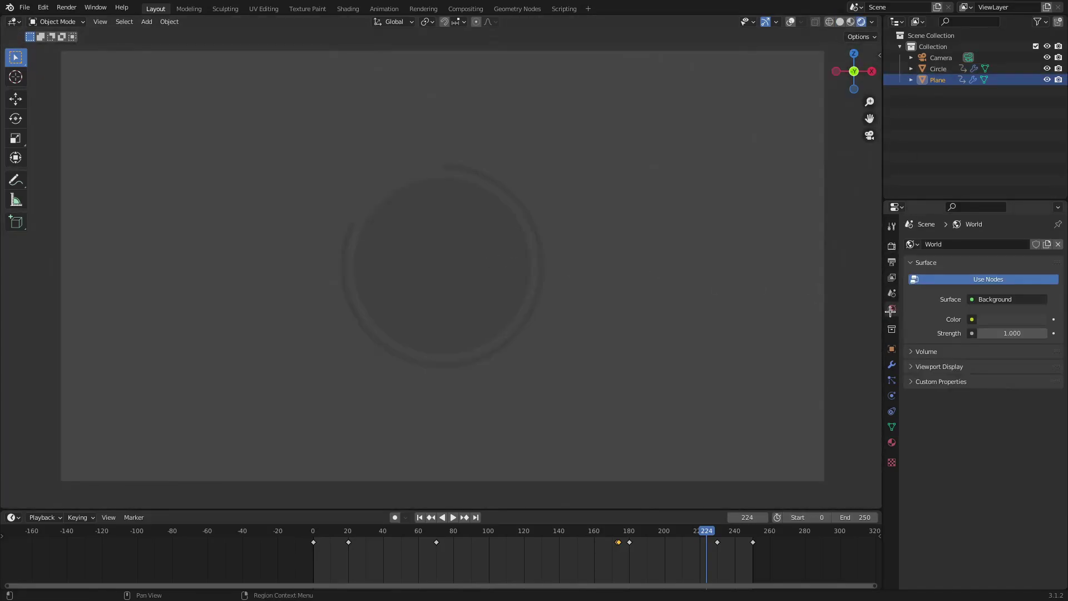
left_click(1012, 320)
left_click_drag(1046, 167, 1045, 236)
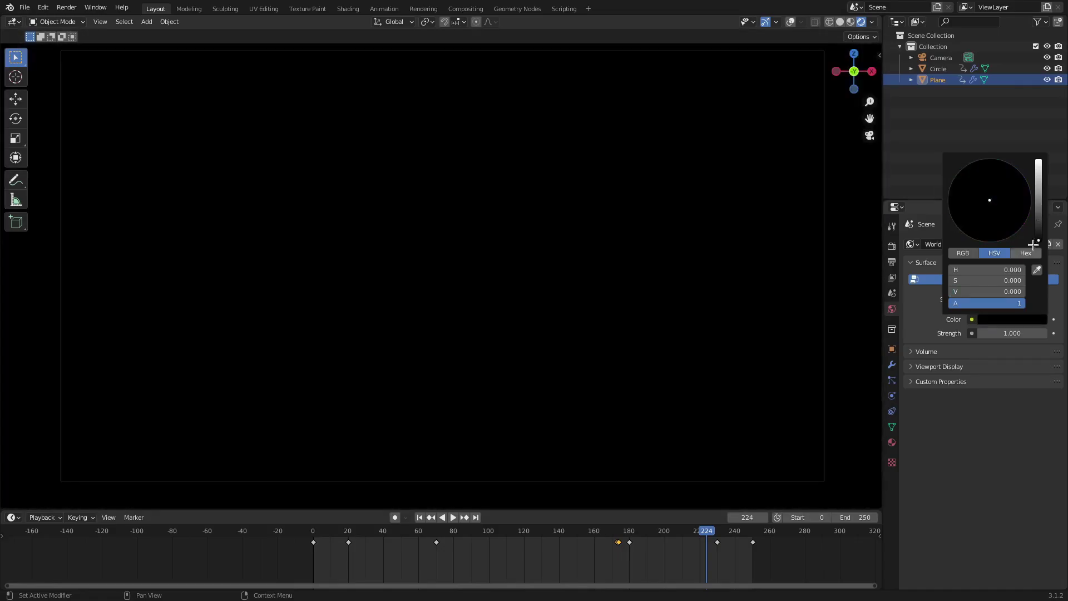
Step: Assign the existing Material to the ring, using an Emission surface with strength 5
left_click(891, 442)
left_click(915, 291)
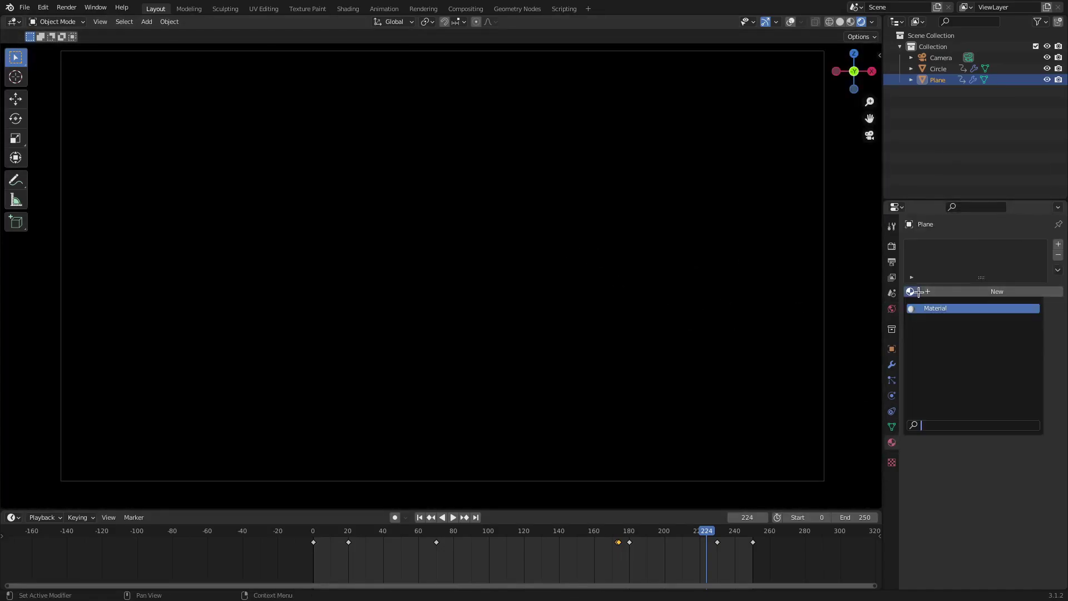
left_click(933, 309)
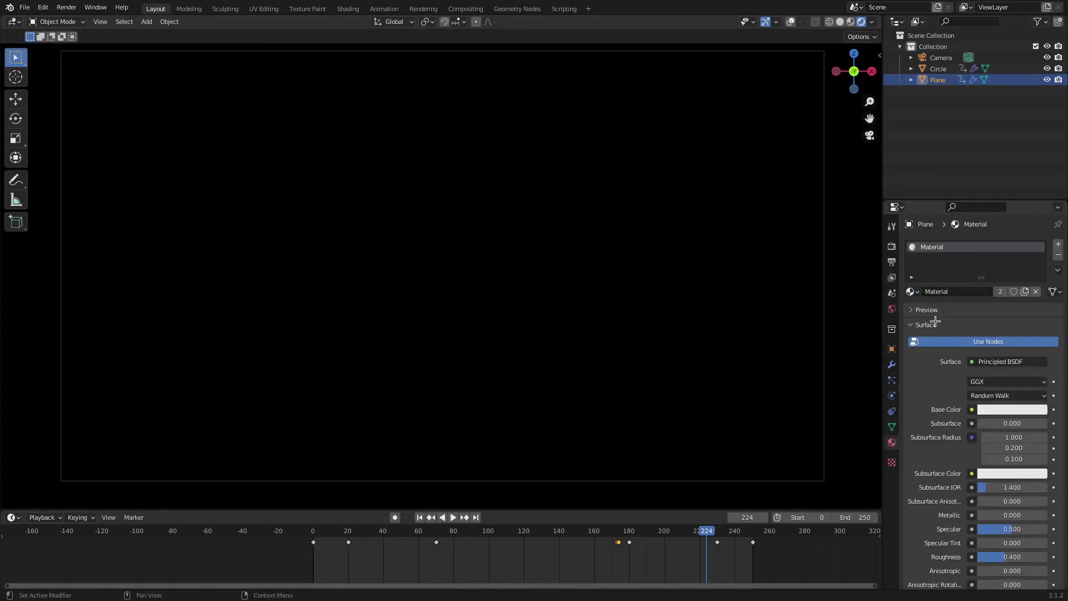
left_click(1006, 361)
left_click(938, 143)
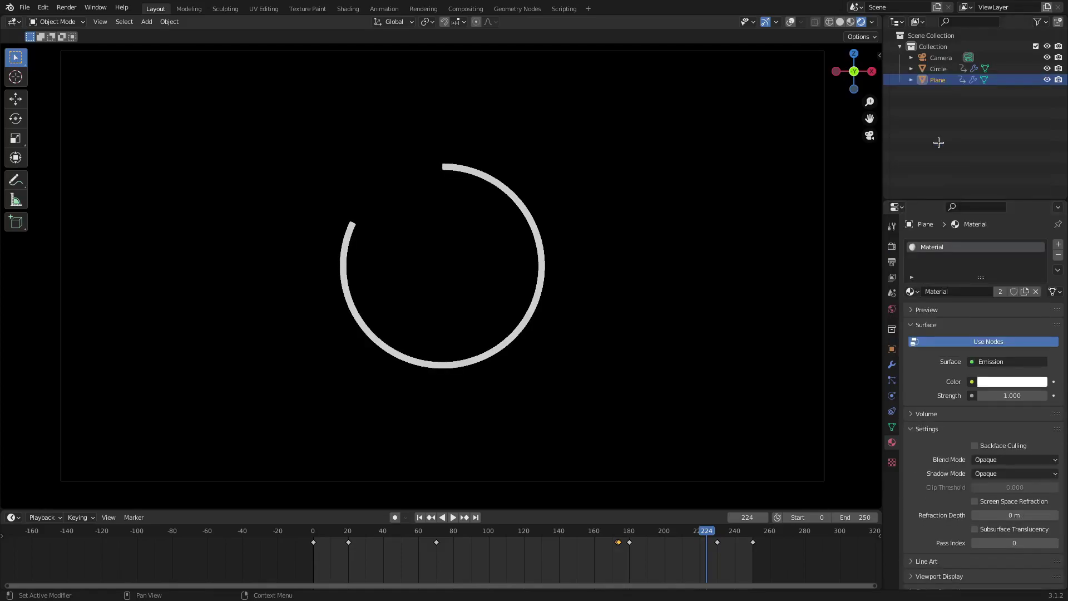
left_click(1007, 393)
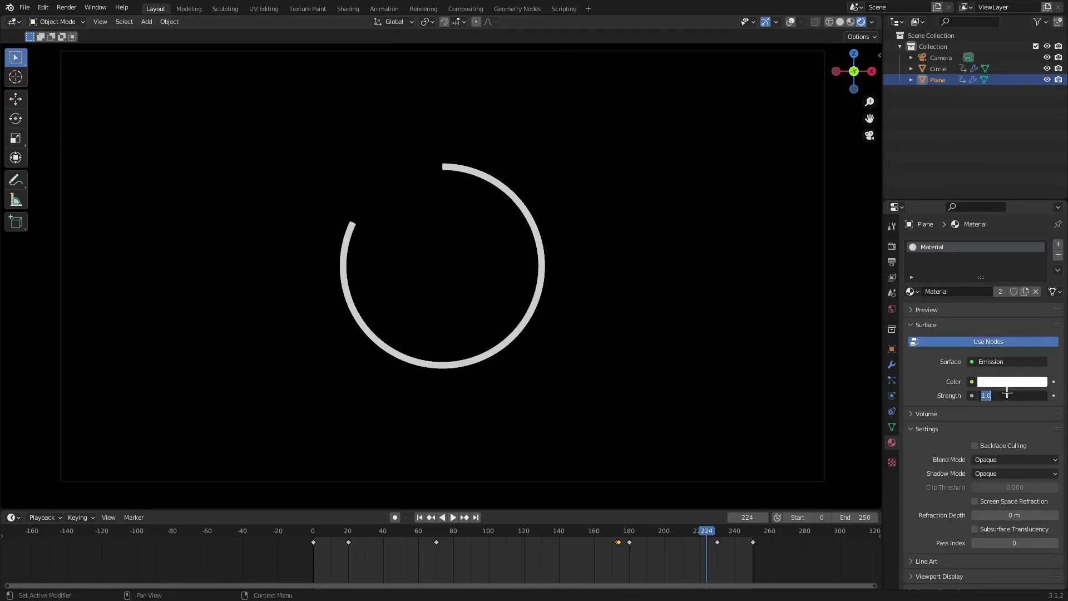
type("5")
key("Return")
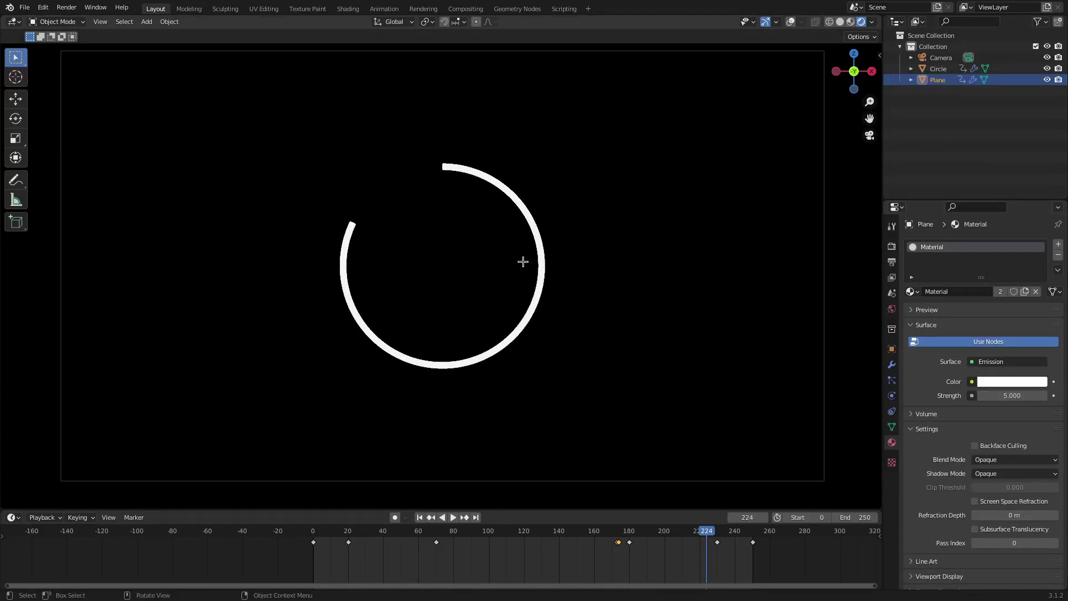
Step: Assign the ring's emissive Material to the filled circle as well
left_click(470, 285)
left_click(911, 291)
left_click(940, 305)
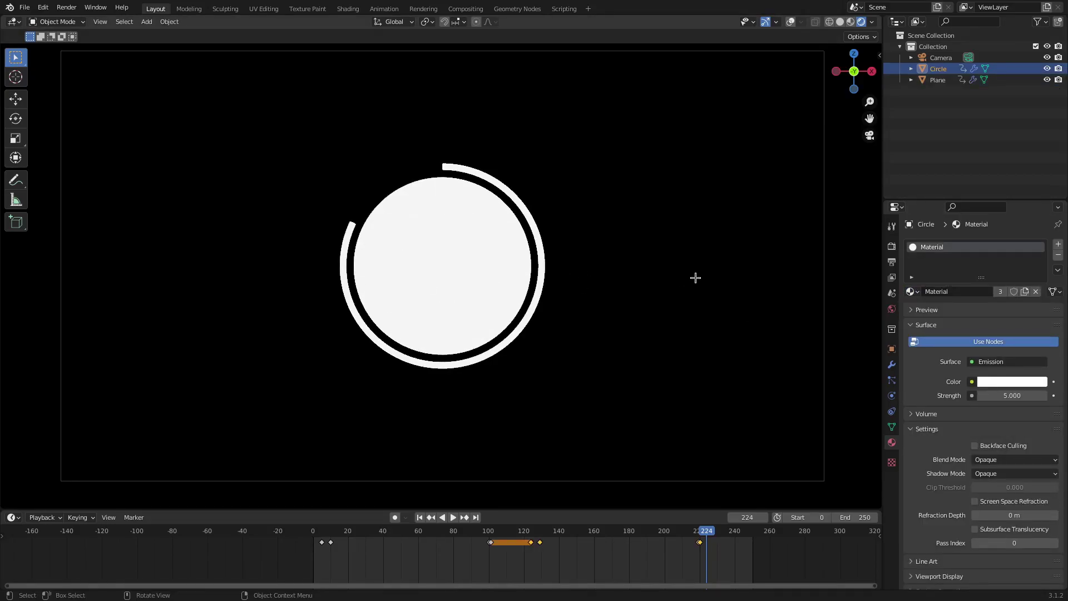
Step: Scale the circle's mesh down slightly in Edit Mode to widen its gap to the ring, and replay the animation
key("Tab")
key("s")
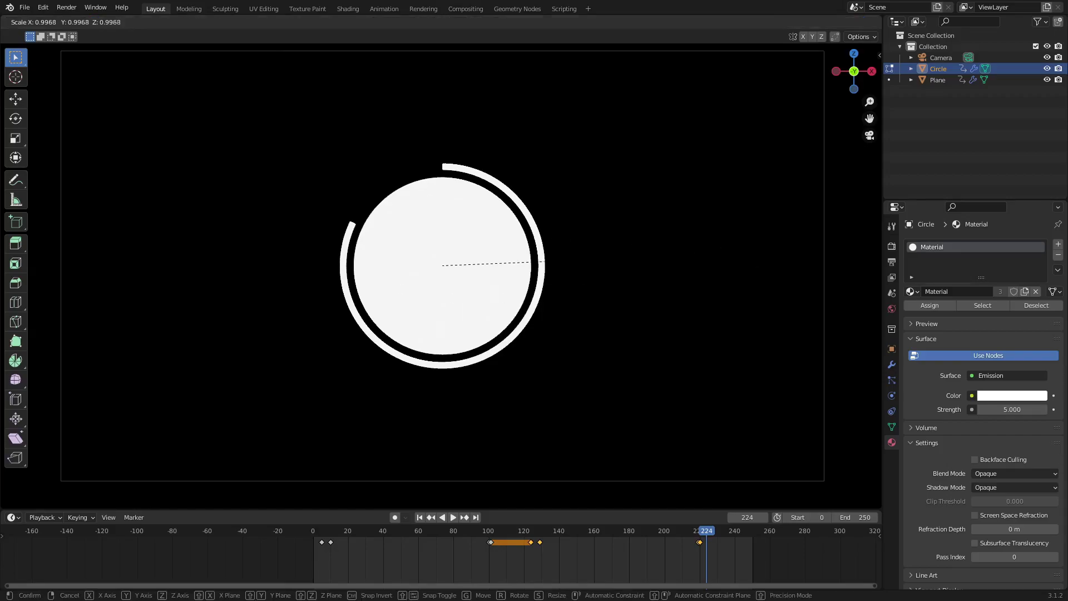
left_click(543, 261)
key("Tab")
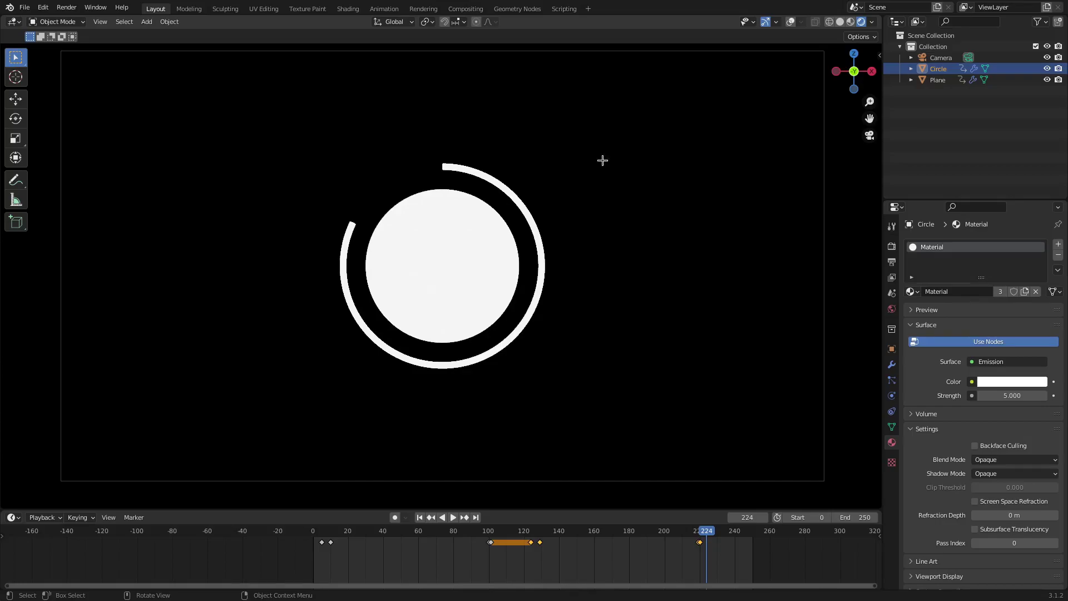
left_click(420, 517)
left_click(453, 517)
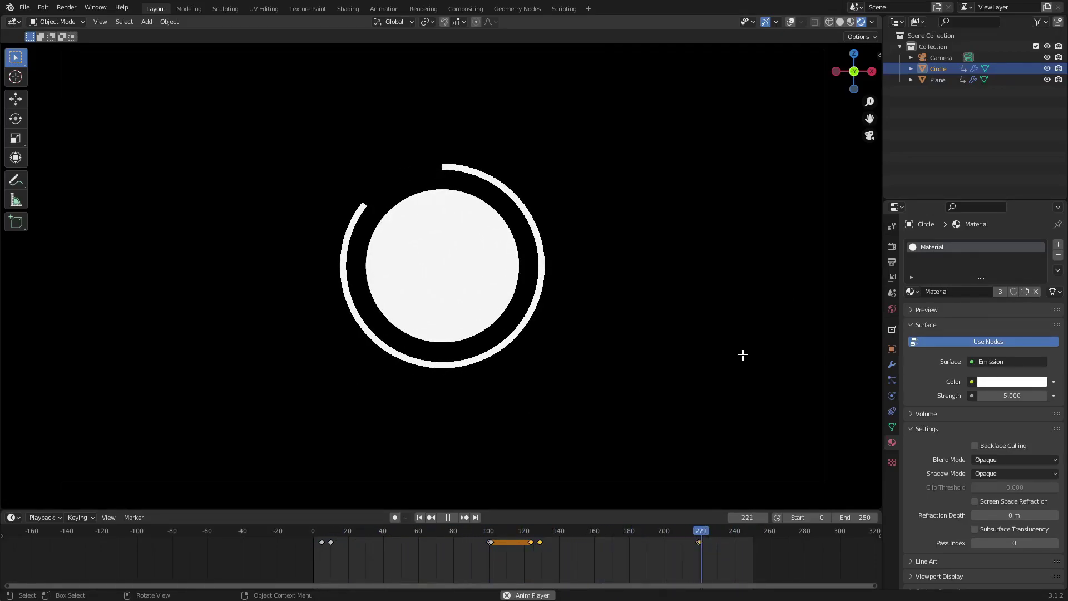
scroll(646, 305, "down", 6)
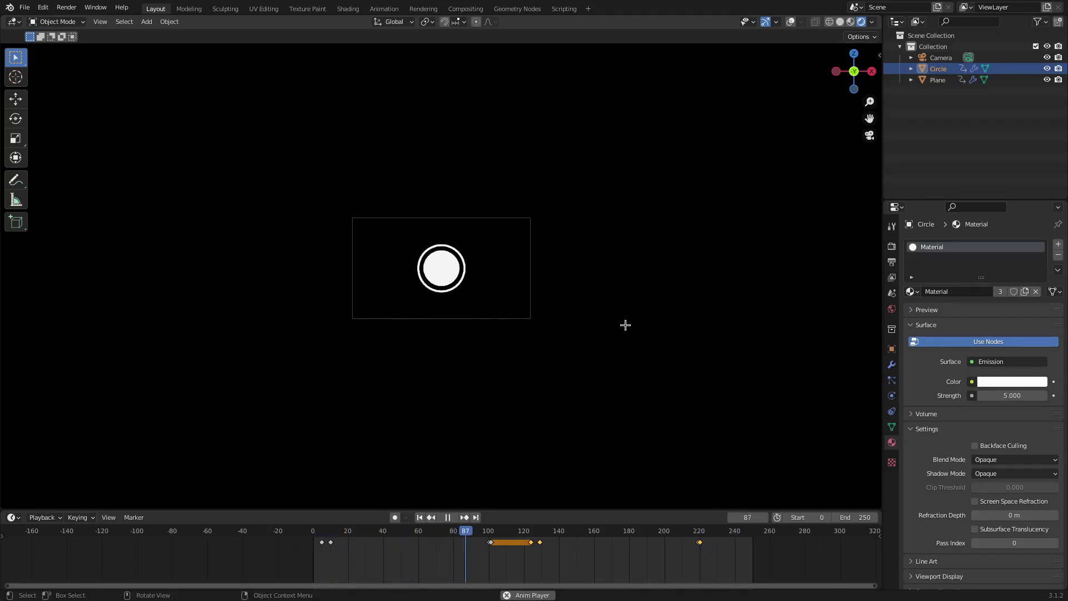
scroll(625, 324, "up", 6)
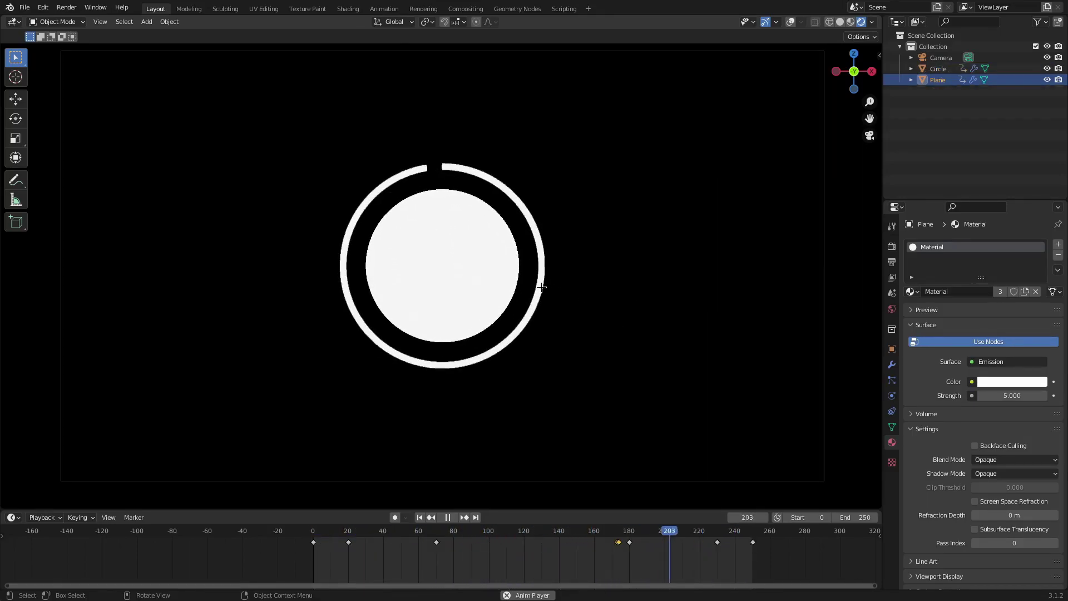
left_click(543, 286)
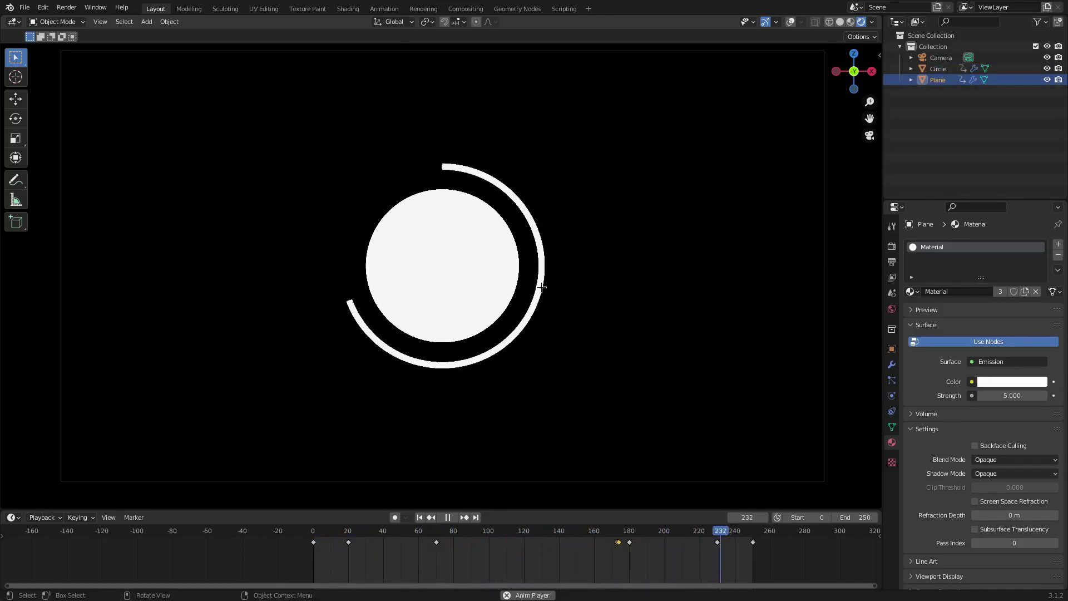
left_click(451, 517)
key("r")
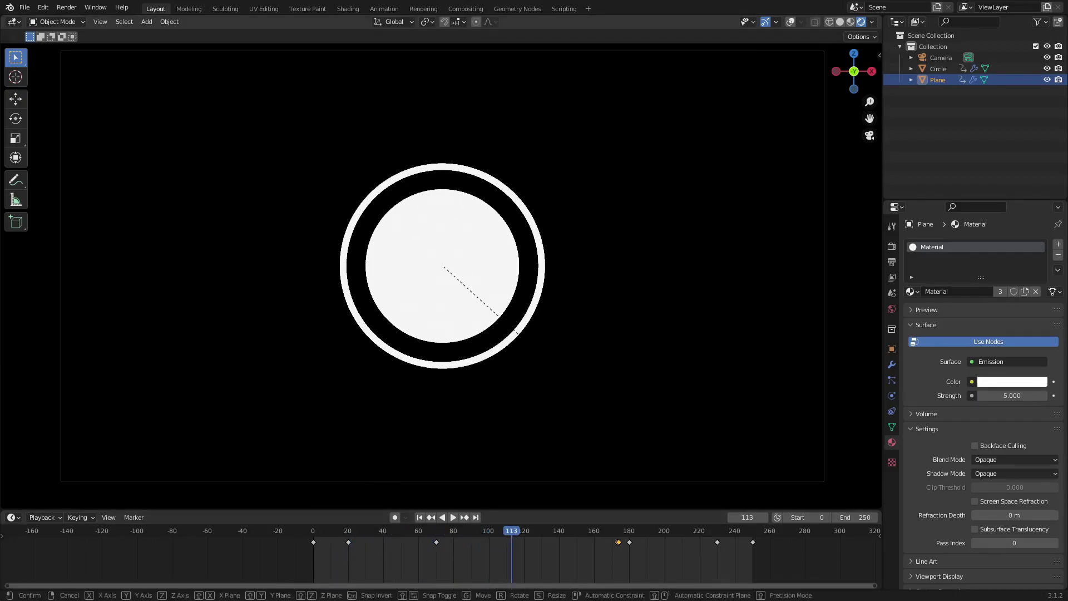
key("r")
key("Escape")
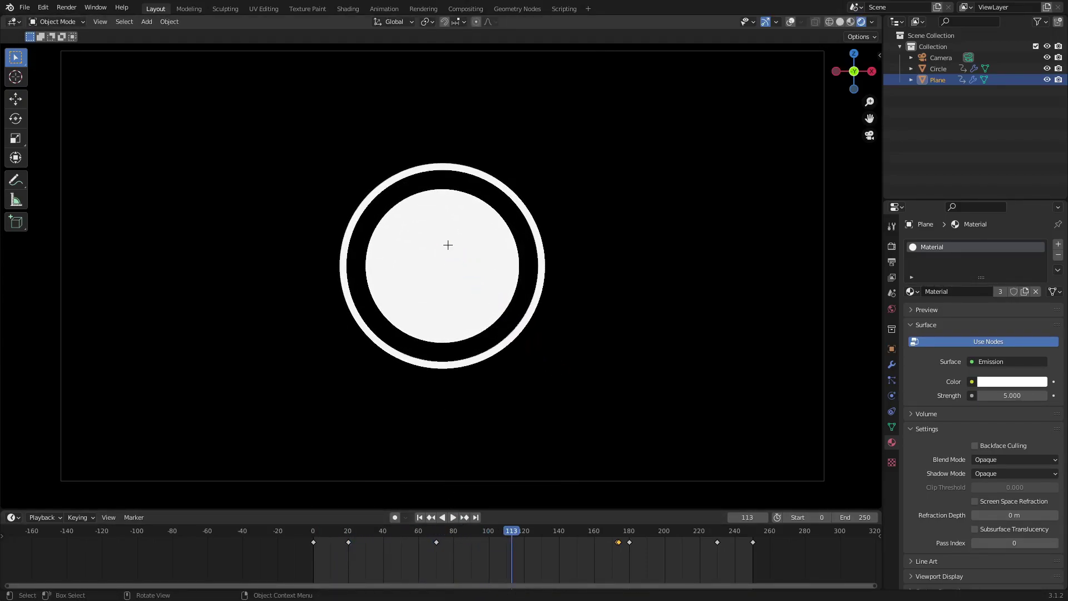
Step: Turn the viewport overlays back on and scrub the timeline through the animation, stopping at frame 174
left_click(789, 22)
left_click(790, 22)
left_click(789, 22)
left_click(377, 542)
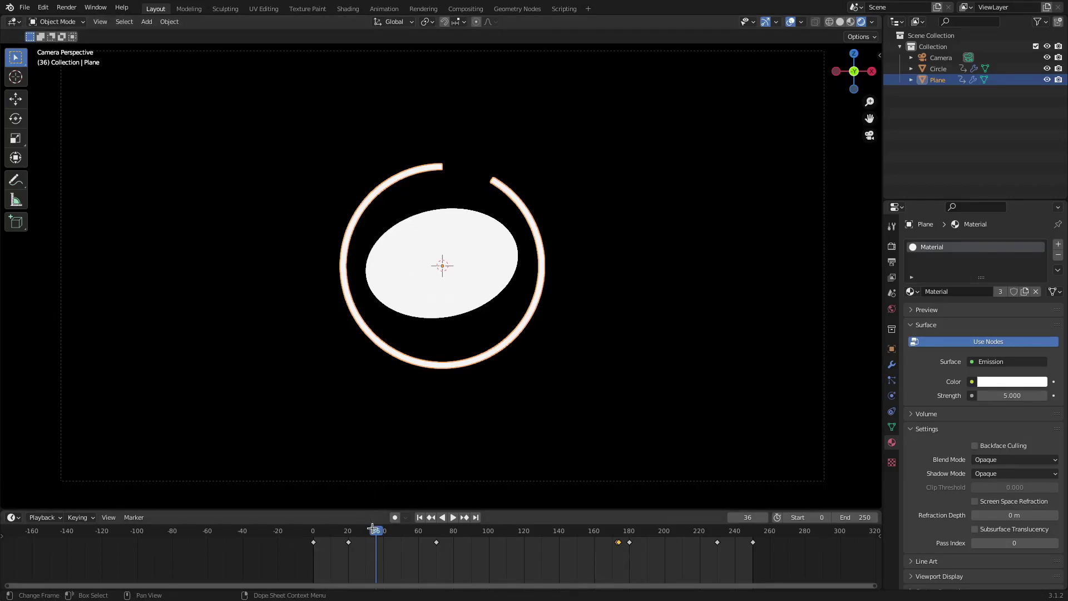
left_click_drag(376, 531, 331, 532)
scroll(462, 555, "up", 1)
scroll(462, 555, "up", 2)
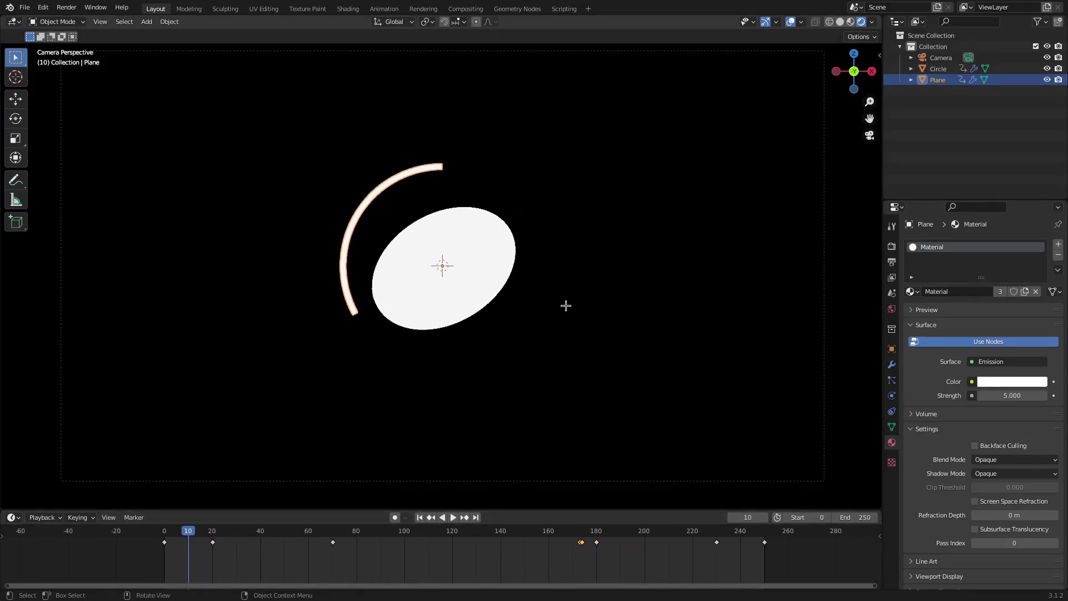
left_click_drag(579, 529, 583, 525)
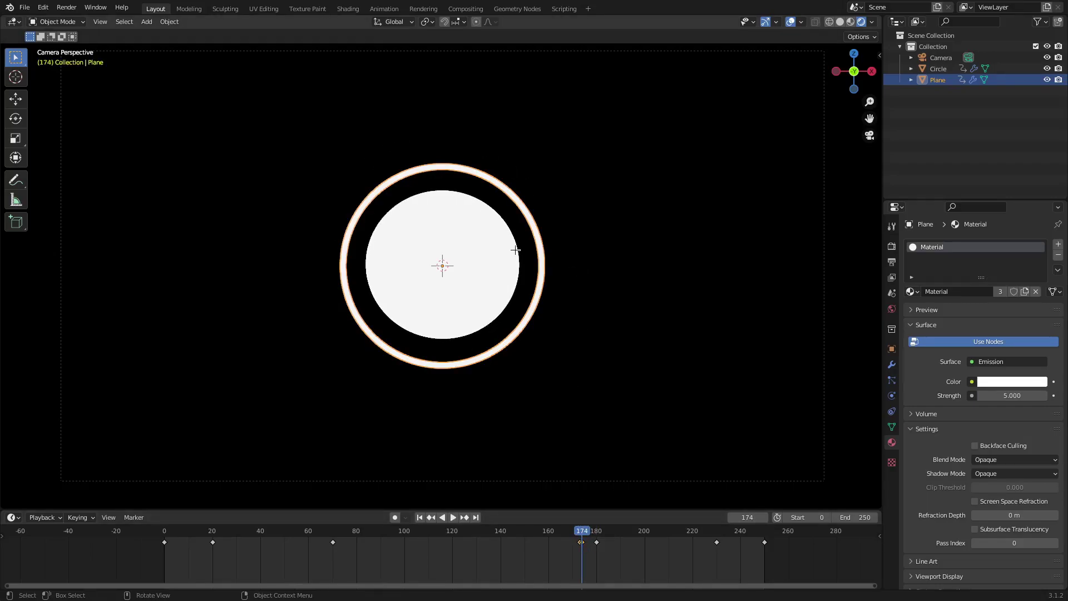
Step: Add a Plain Axes empty at the world origin and scale it up by about 1.33 so its axes extend beyond the ring
key("shift+a")
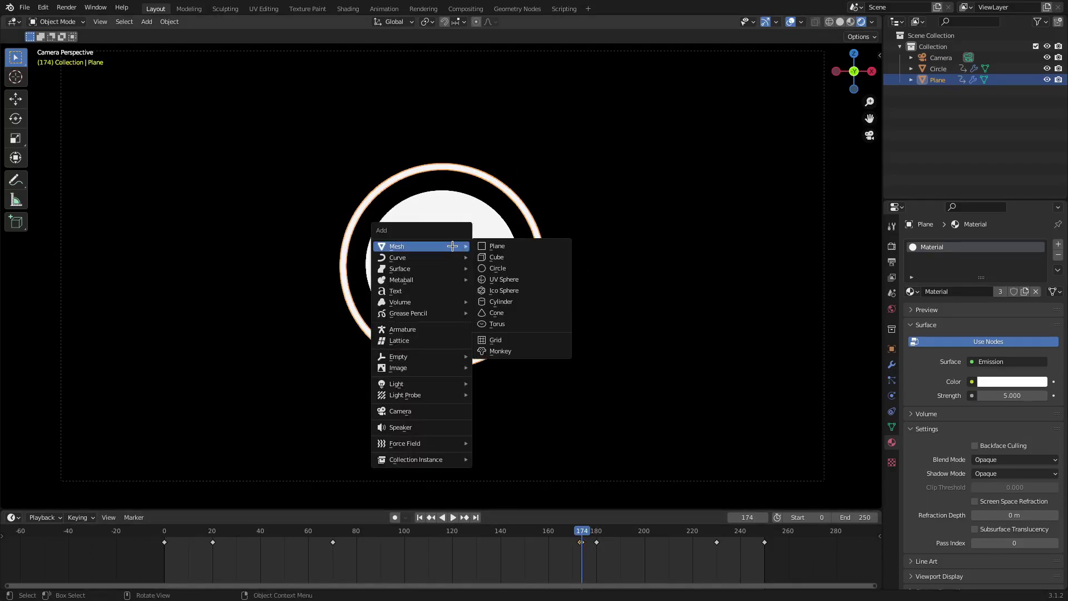
mouse_move(429, 351)
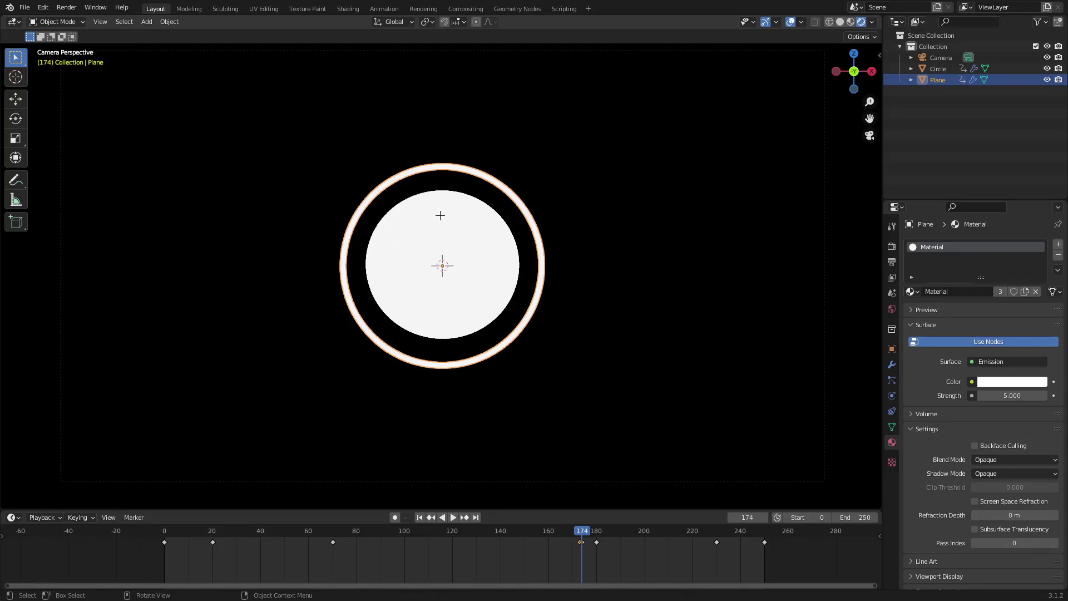
key("shift+a")
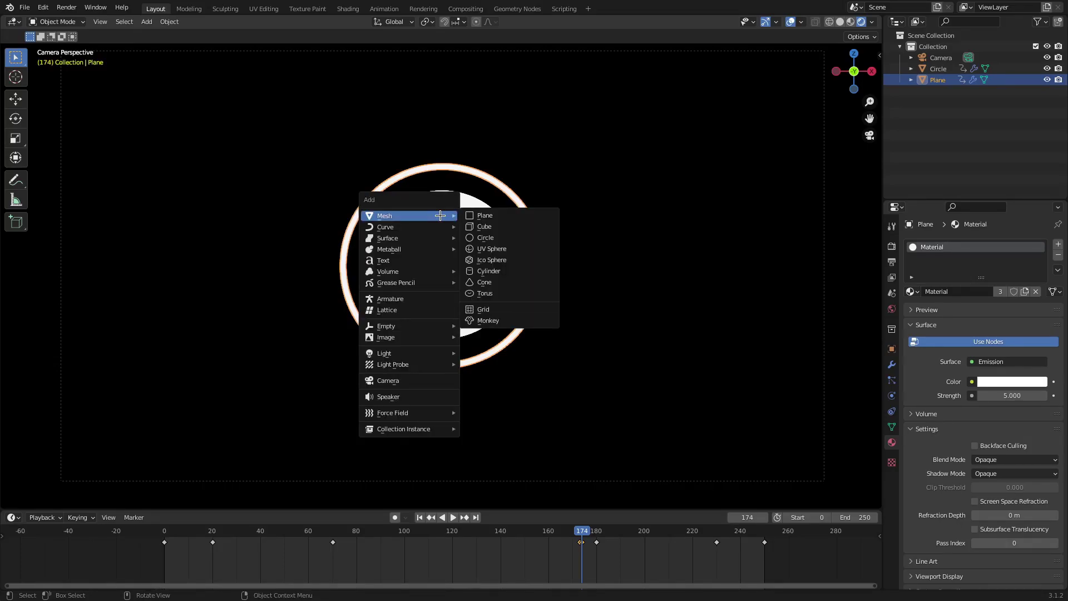
mouse_move(424, 329)
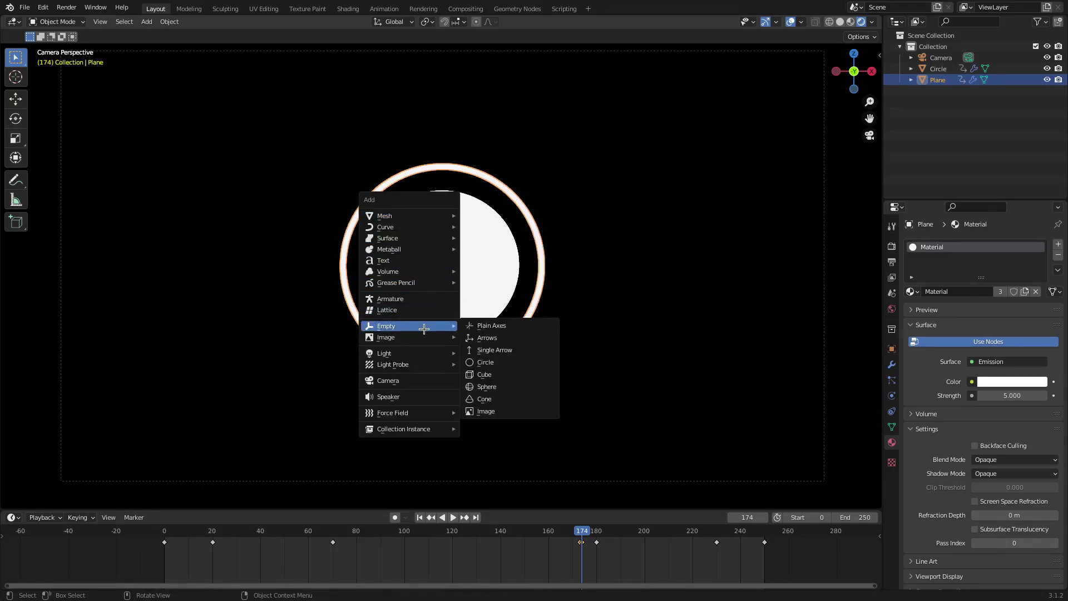
left_click(484, 325)
scroll(496, 273, "up", 4)
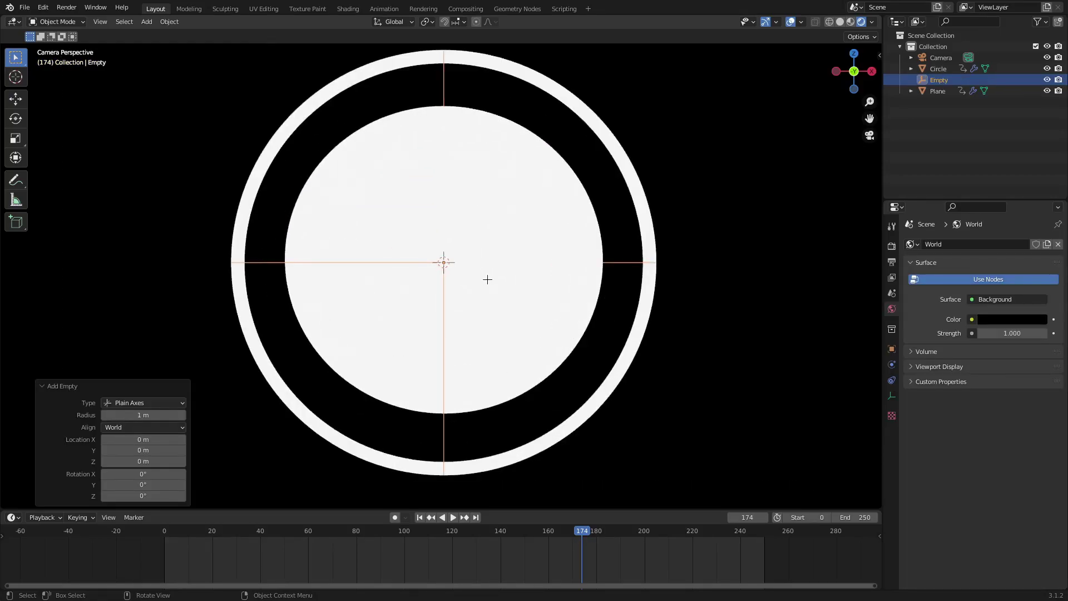
key("s")
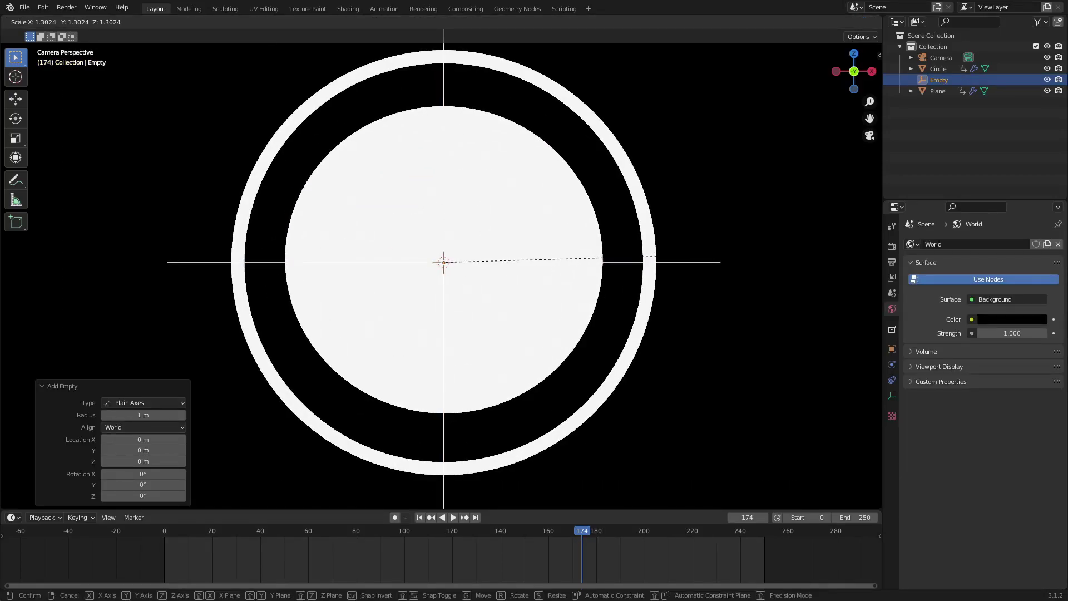
left_click(717, 289)
scroll(608, 322, "down", 3)
scroll(553, 295, "up", 2)
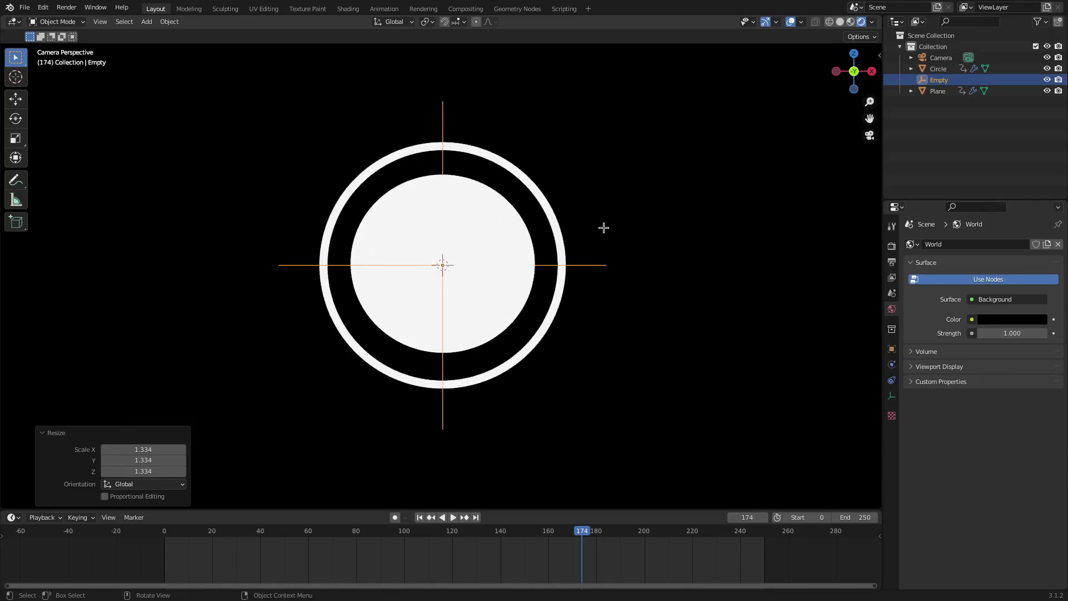
Step: Parent the ring to the empty with the Object option and test the link by trying to move the empty
left_click(537, 187)
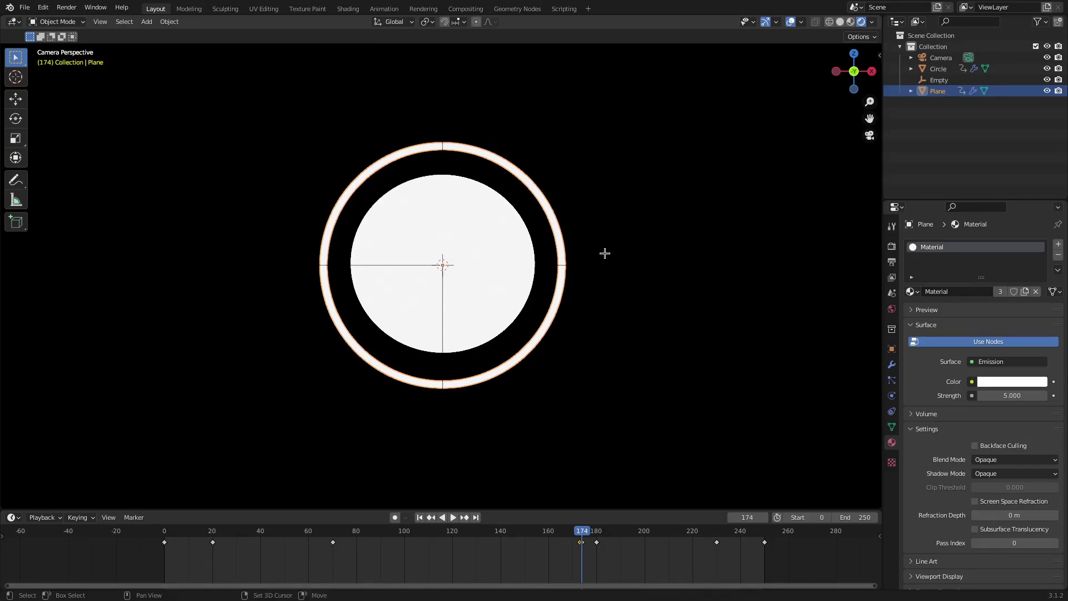
left_click(577, 266, "shift")
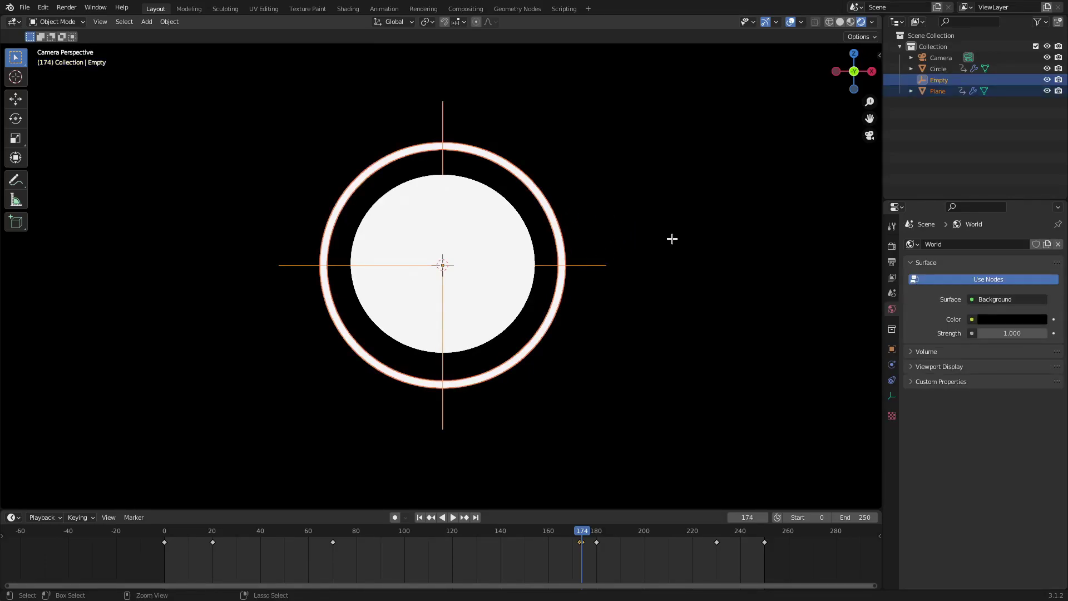
key("ctrl+p")
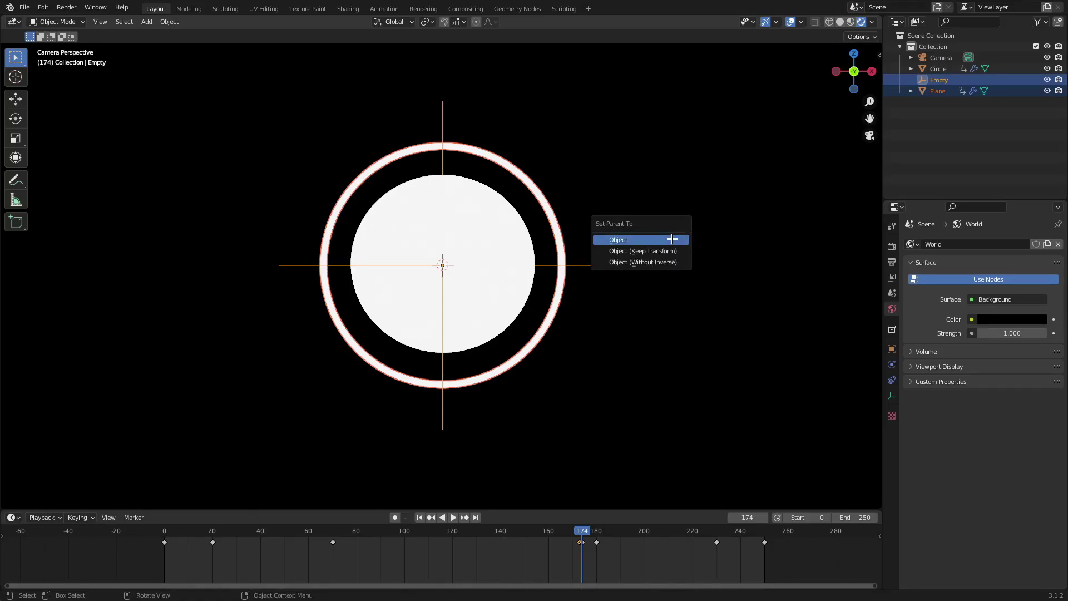
left_click(672, 238)
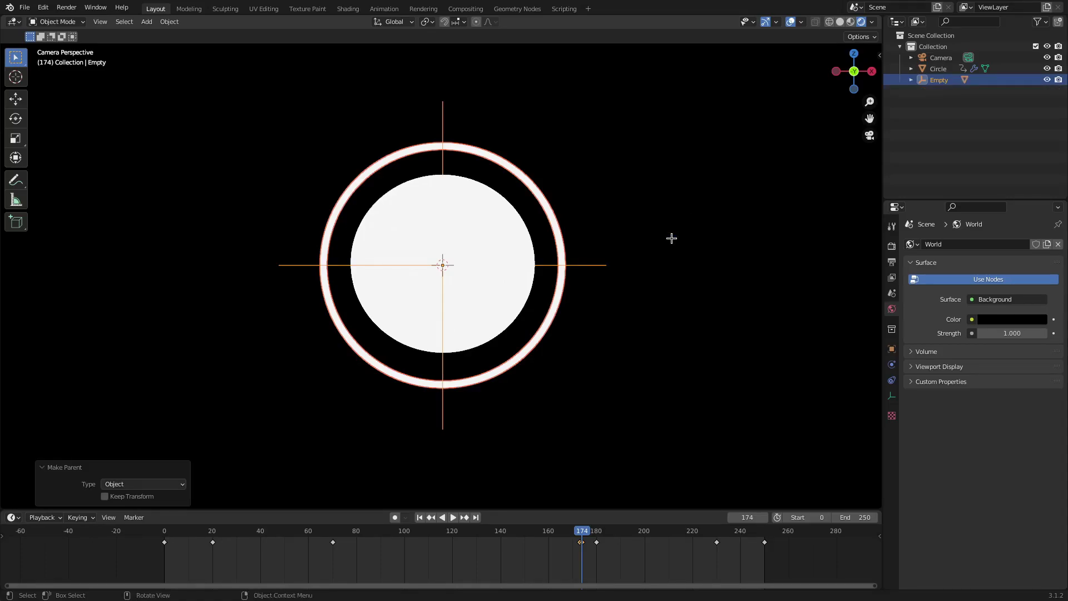
left_click(588, 266)
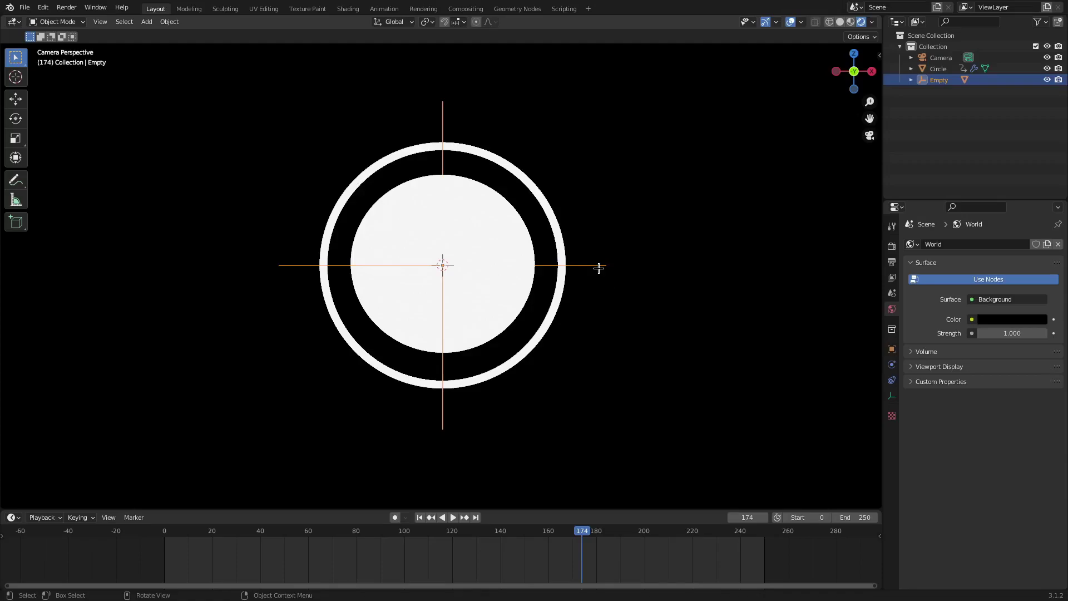
key("g")
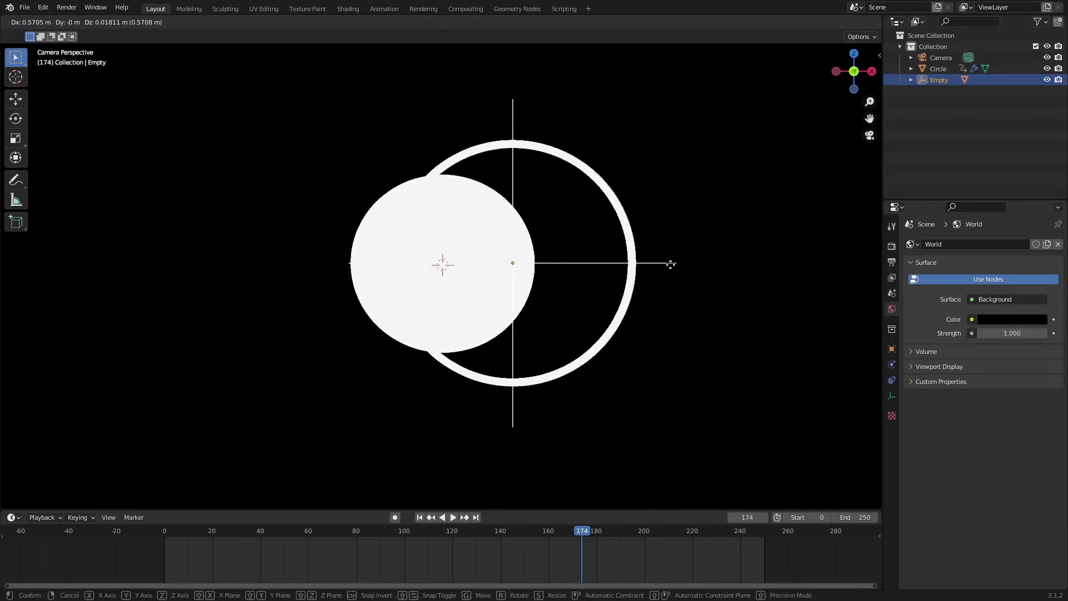
right_click(670, 264)
key("Down")
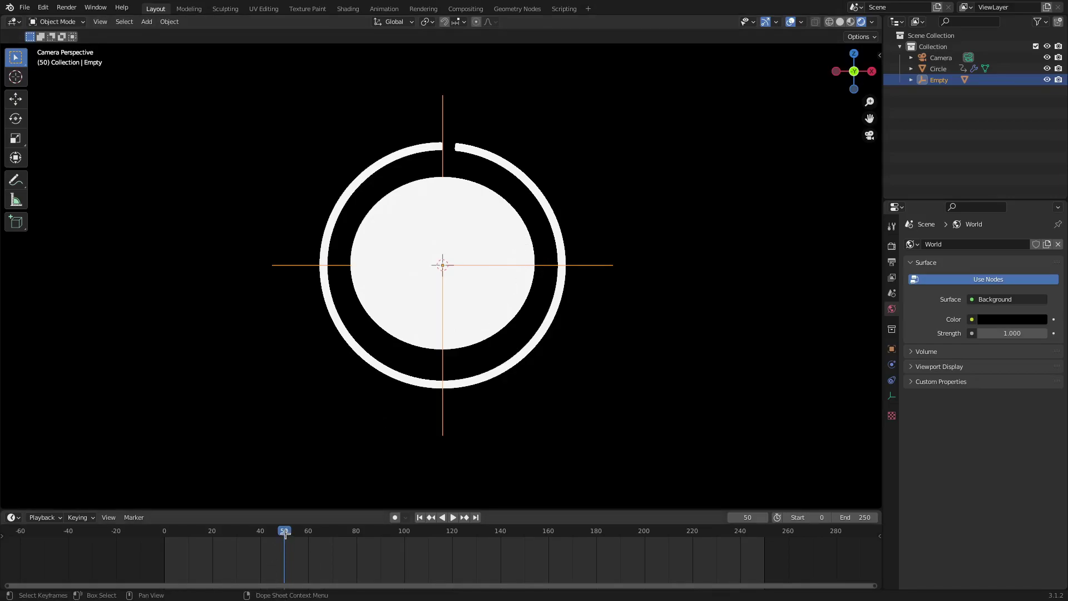
Step: Insert a rotation keyframe on the empty at frame 0
left_click_drag(285, 533, 164, 533)
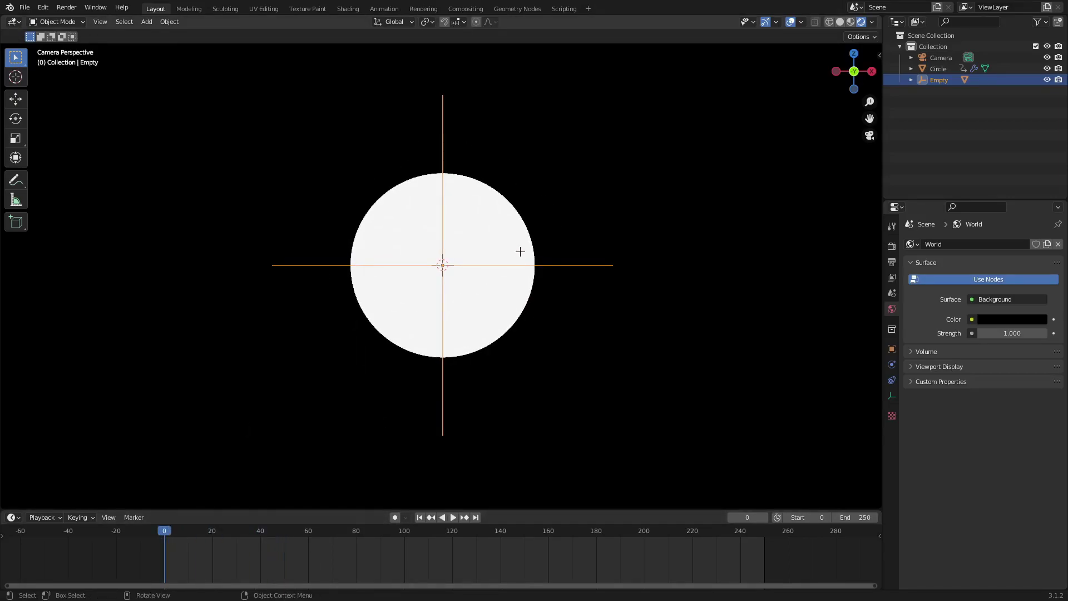
key("k")
left_click(497, 196)
Step: At frame 10, trackball-rotate the empty by about -112° and -109° and insert a Rotation keyframe
mouse_move(189, 531)
left_mouse_down()
mouse_move(165, 531)
mouse_move(190, 531)
left_mouse_up()
key("Left")
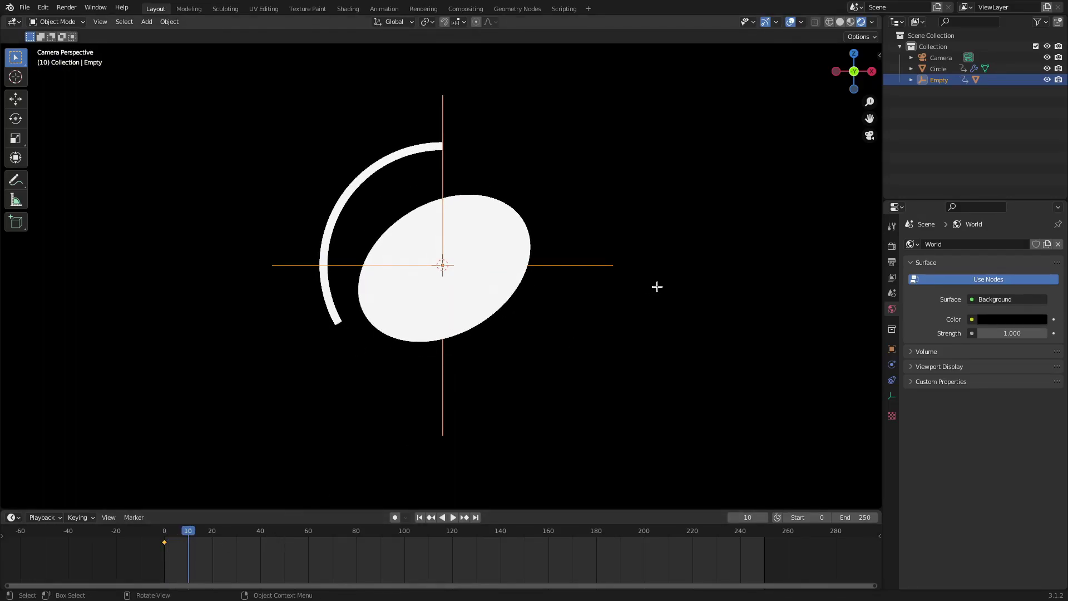
key("r")
key("r")
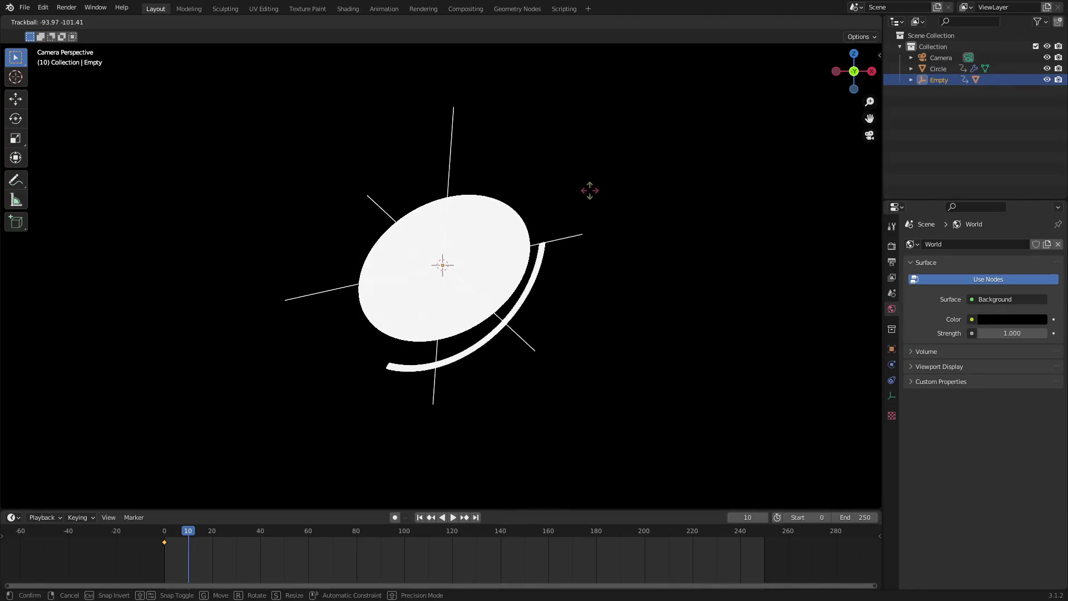
left_click(582, 172)
middle_click_drag(582, 172, 590, 232)
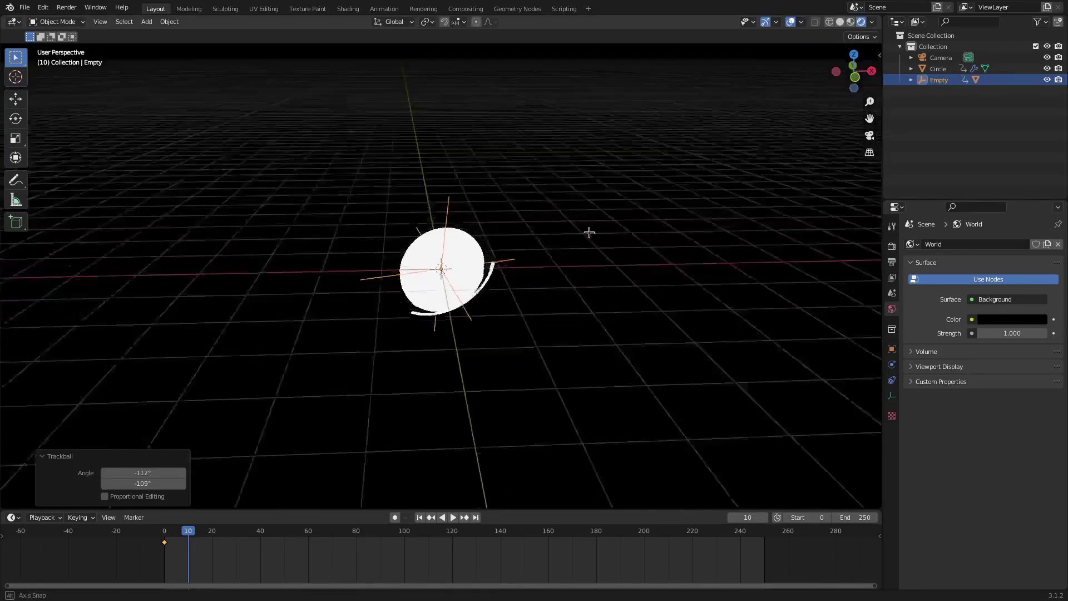
key("KP_0")
key("i")
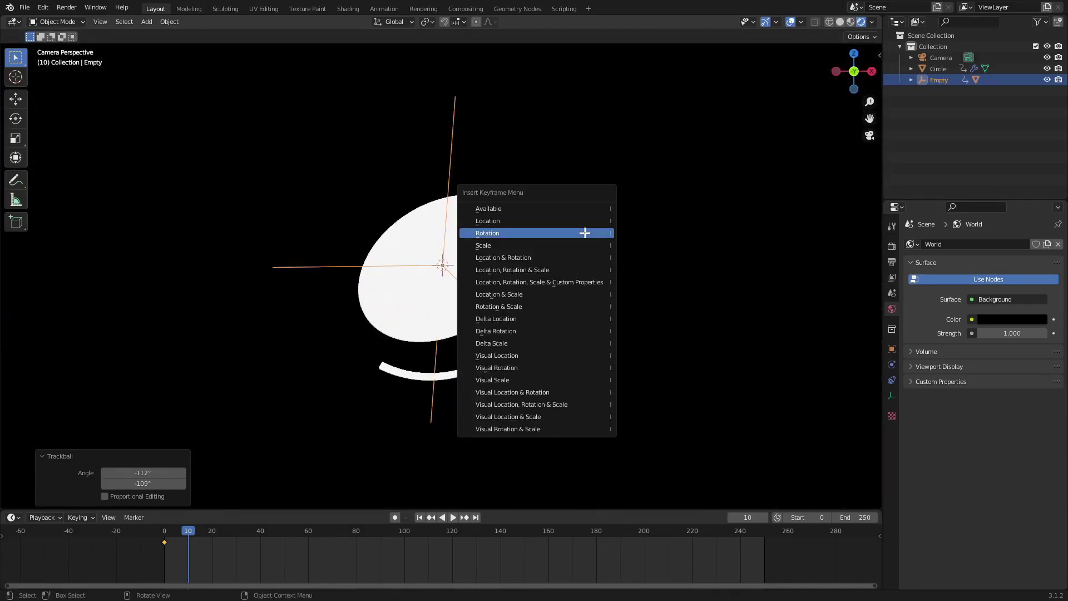
left_click(584, 233)
Step: At frame 70, straighten the empty in the right view by rotating it about -16.3° on X, -4.46° on Y and -16.2° on Z
left_click_drag(266, 537, 333, 529)
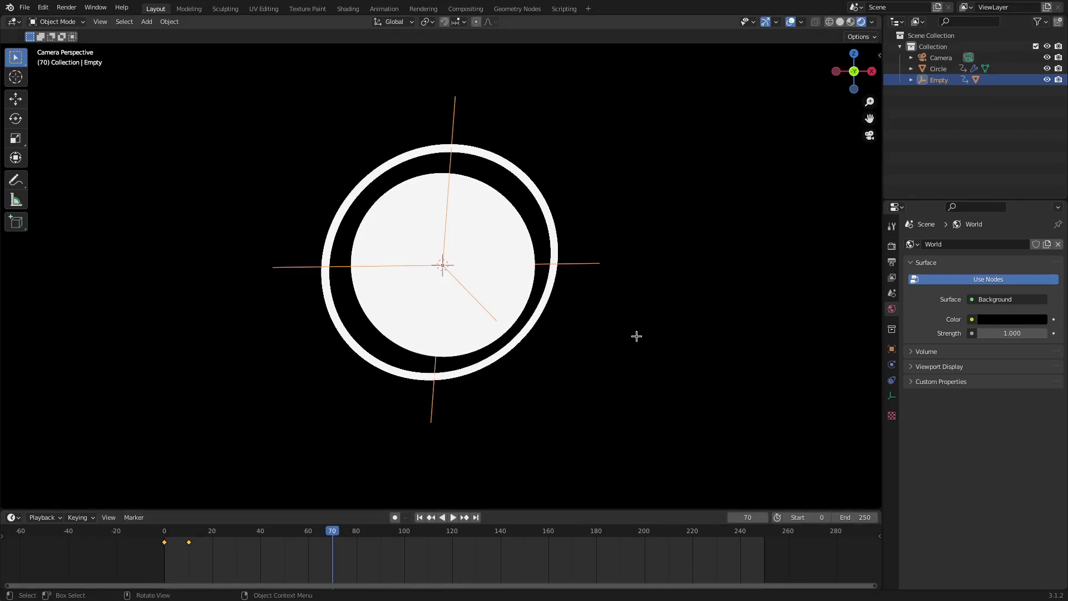
key("KP_3")
scroll(622, 348, "up", 7)
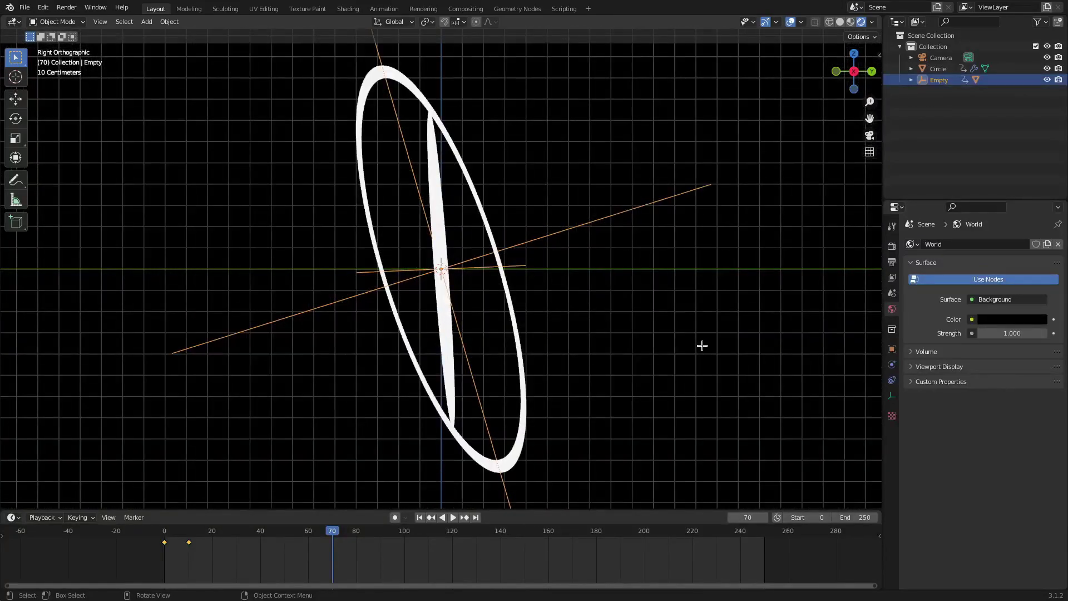
key("r")
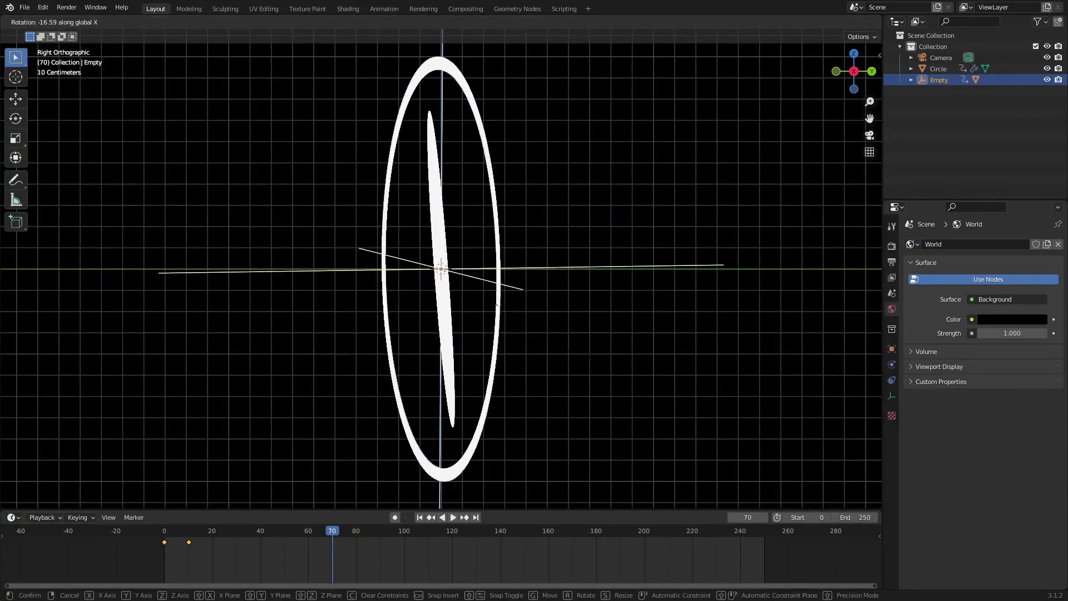
left_click(586, 361)
key("r")
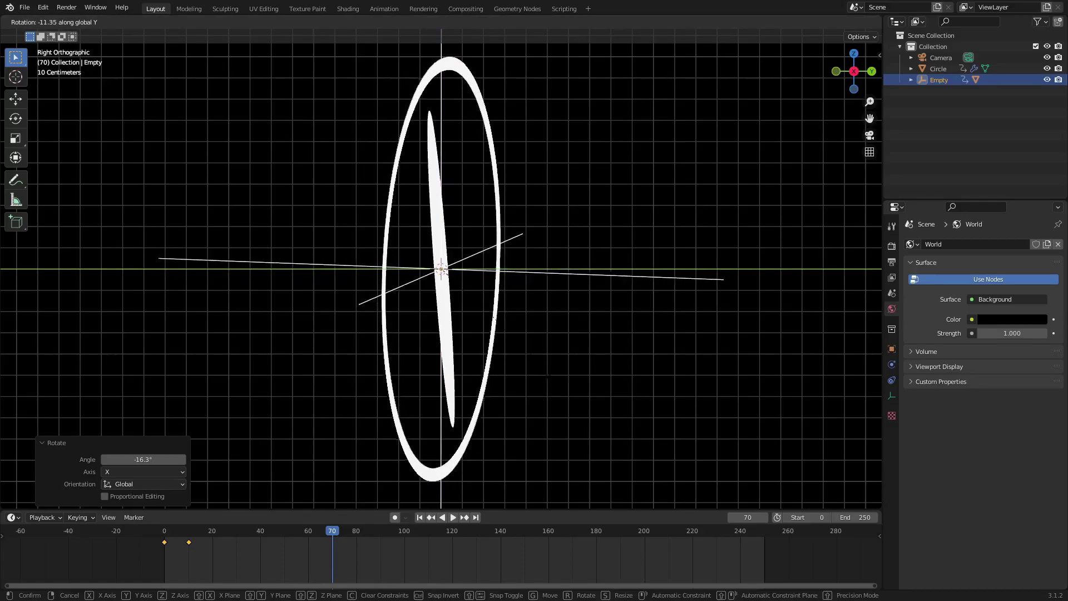
key("y")
left_click(566, 356)
key("r")
key("z")
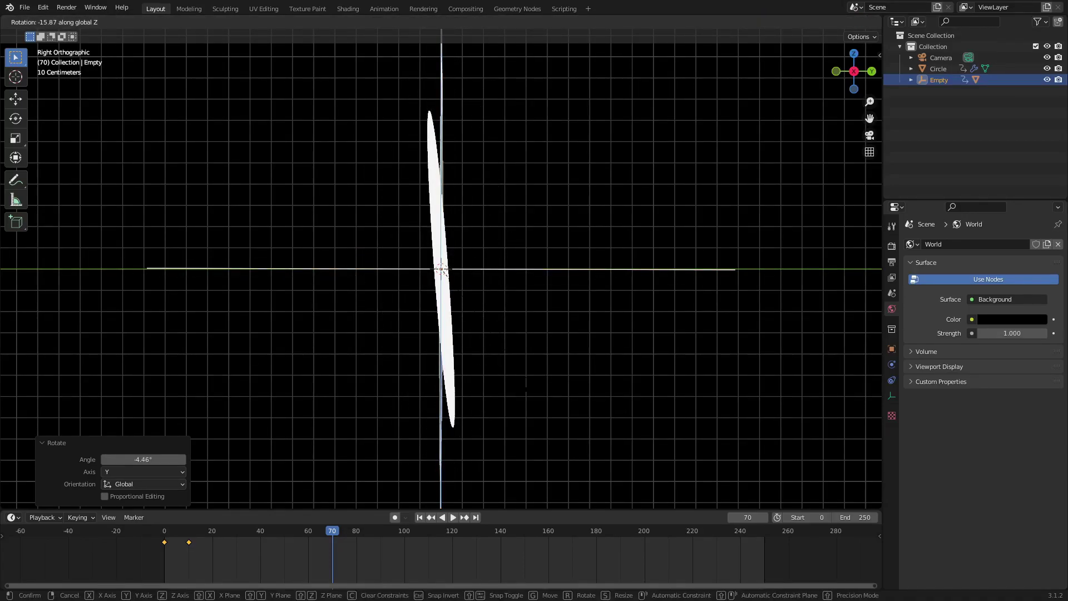
left_click(533, 386)
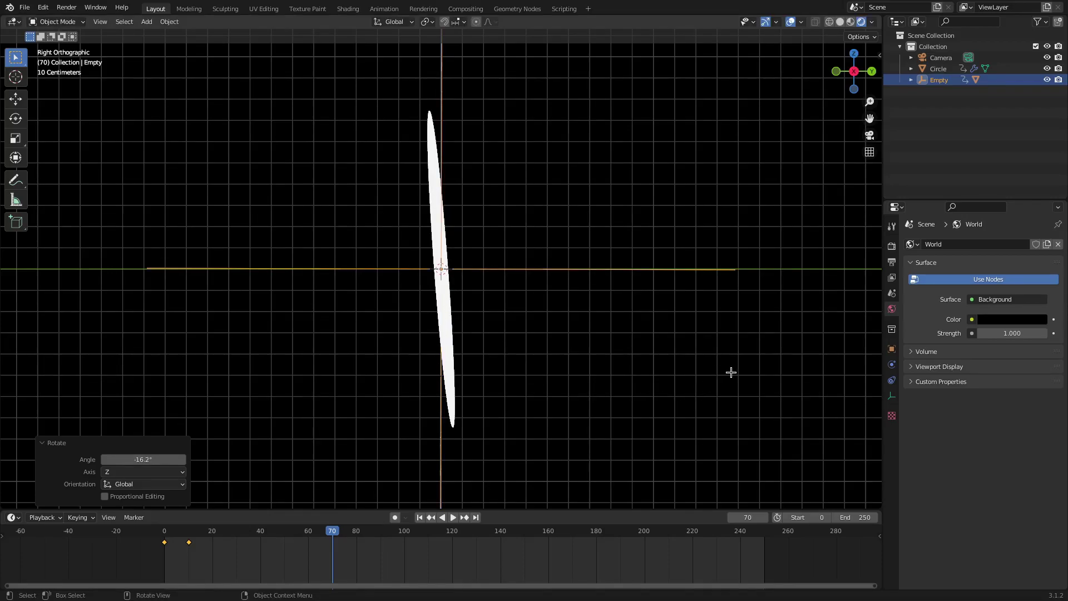
Step: Insert a rotation keyframe for the straightened empty at frame 70 and return to the camera view
scroll(733, 359, "down", 3)
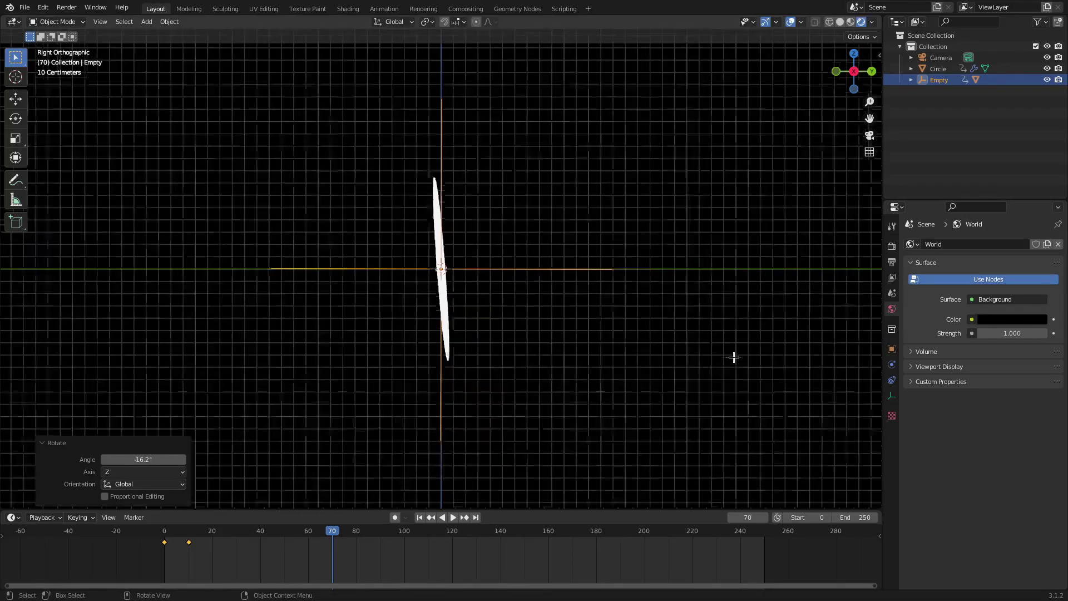
scroll(734, 357, "up", 2)
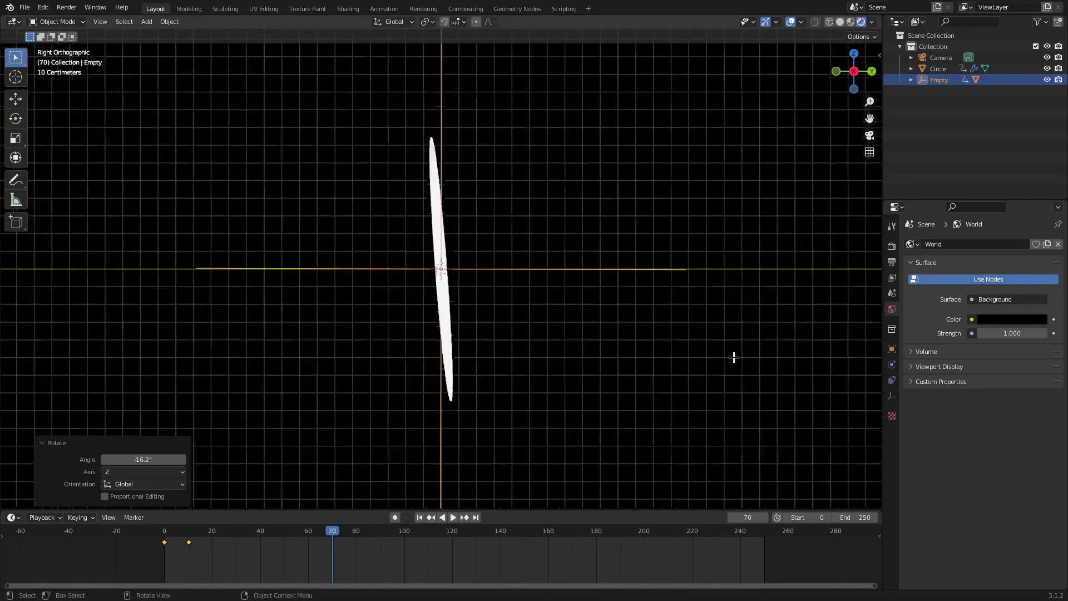
key("i")
left_click(478, 190)
key("KP_0")
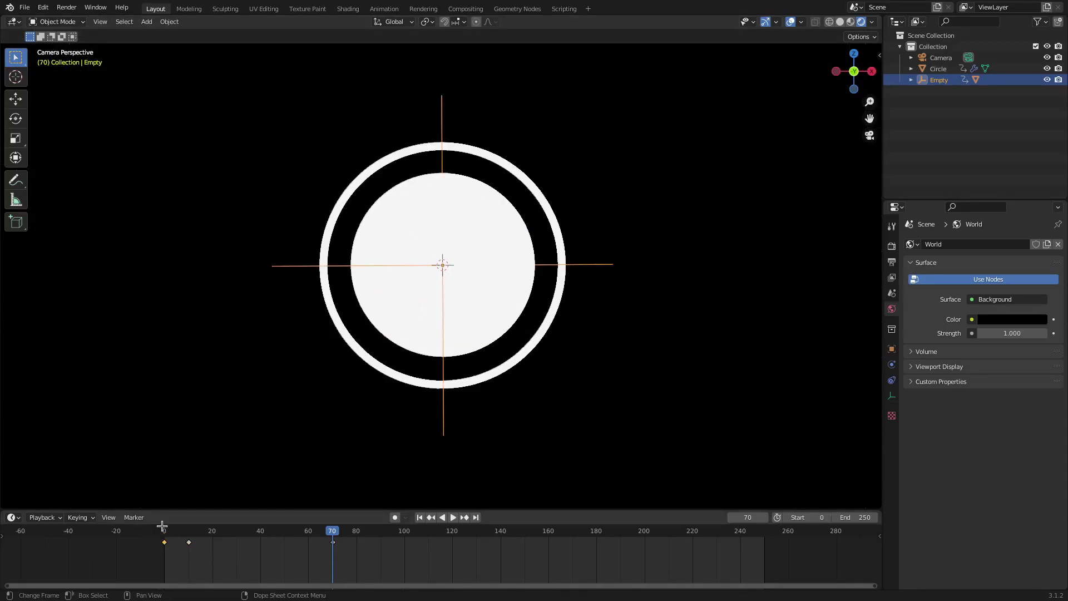
Step: Duplicate the empty's frame 0 rotation keyframe and place the copy at frame 71, right after the frame 70 keyframe
key("g")
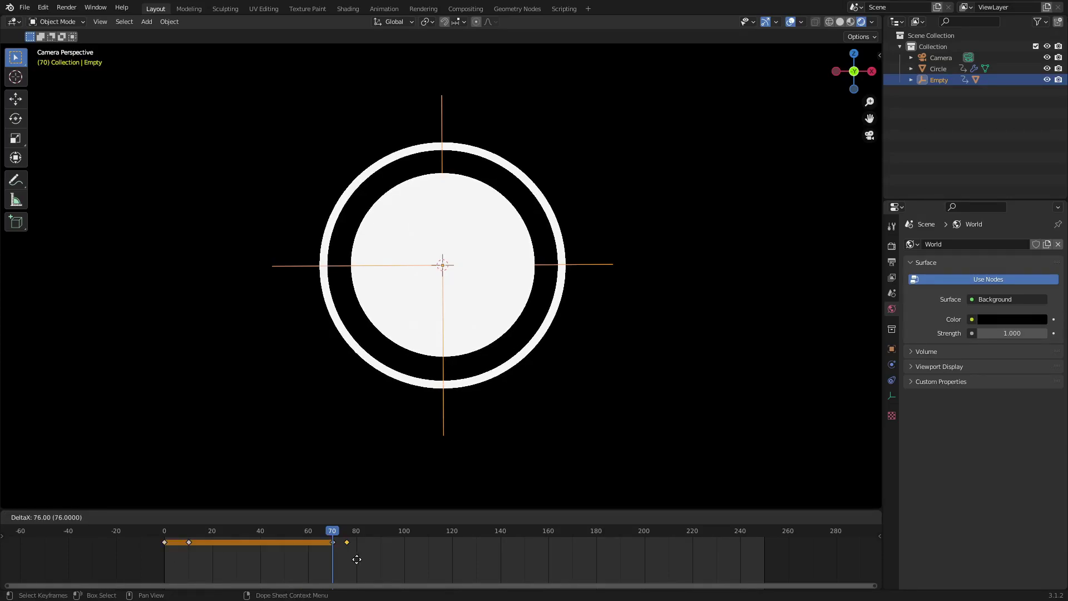
left_click(345, 554)
scroll(348, 556, "up", 4)
middle_click_drag(348, 560, 563, 536)
scroll(486, 568, "up", 8)
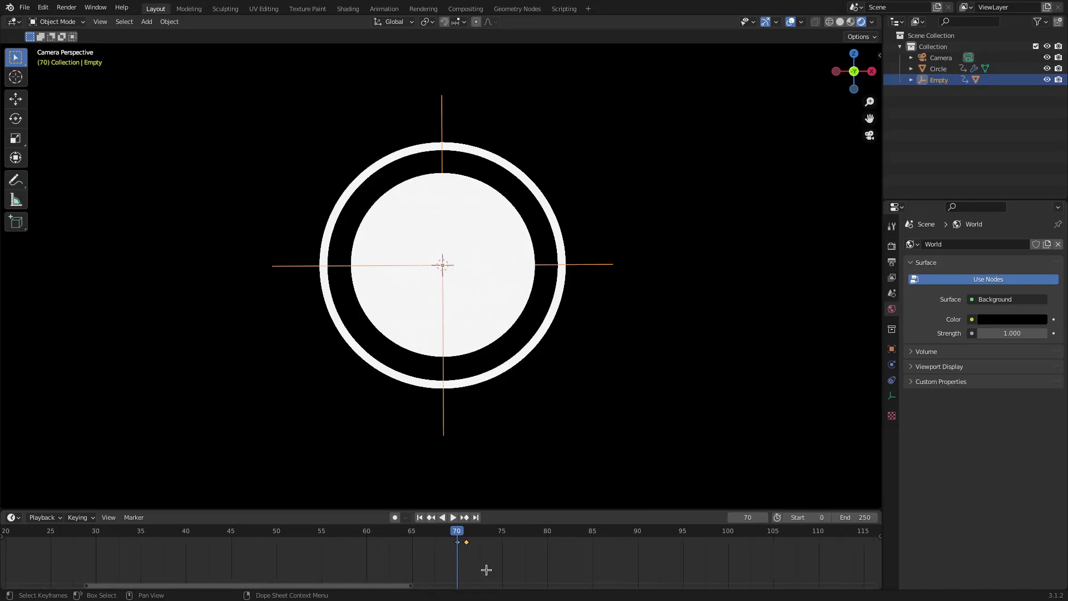
key("g")
left_click(636, 565)
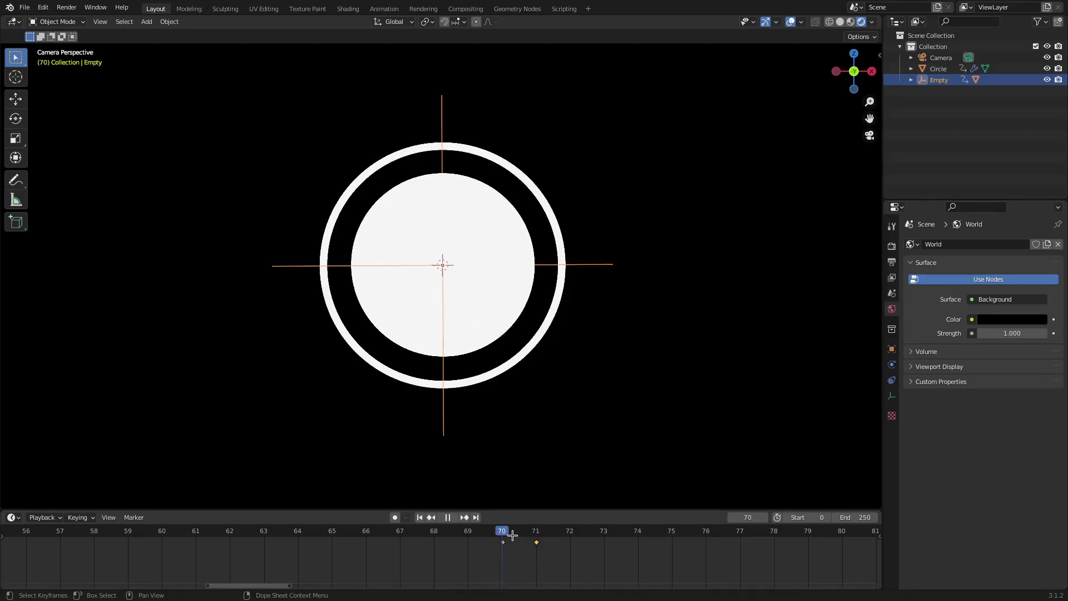
Step: Examine the empty's rotation by playing from the start and checking the transition between frames 70 and 71
left_click(537, 541)
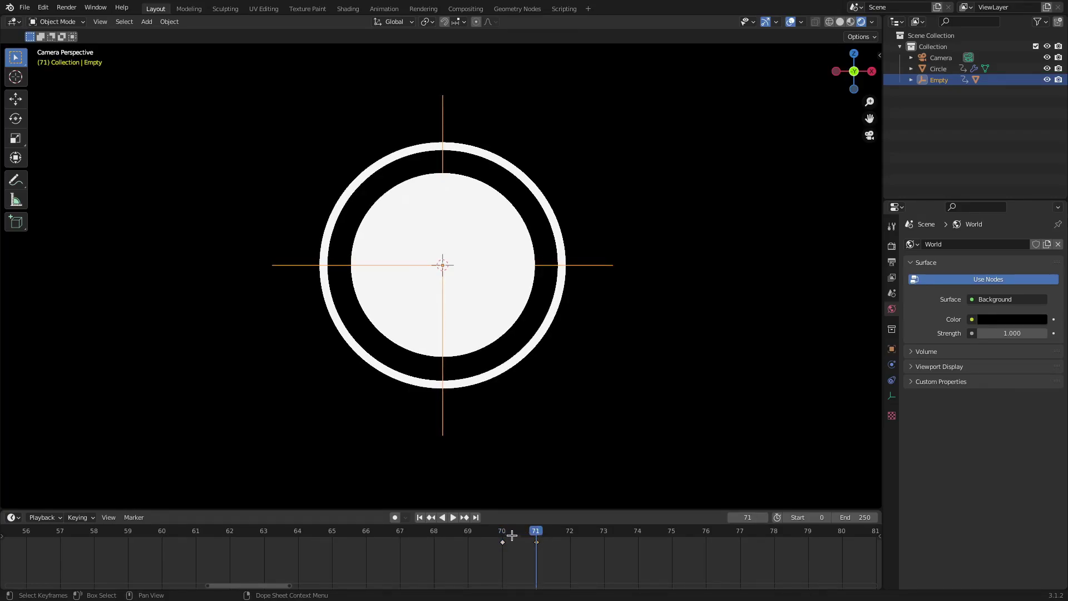
key("space")
scroll(491, 532, "down", 3)
scroll(491, 531, "down", 8)
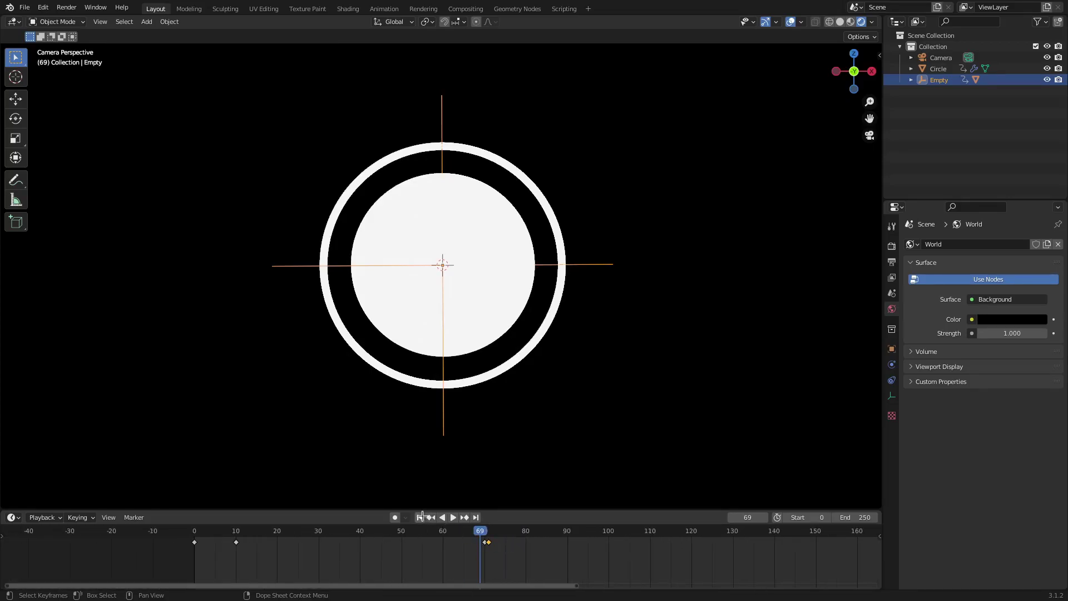
left_click(421, 517)
left_click(452, 517)
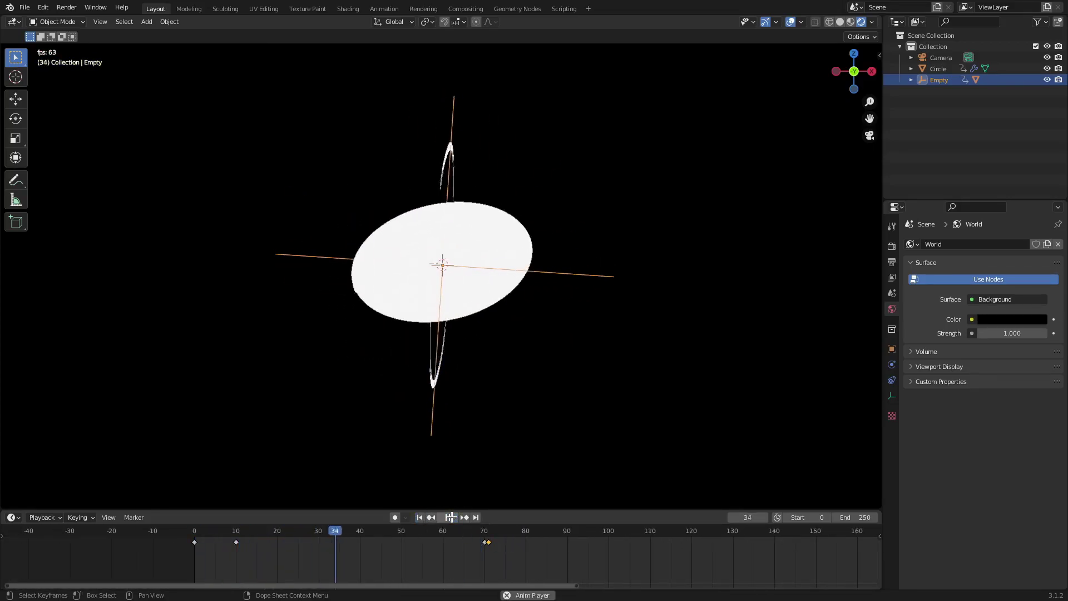
left_click_drag(323, 541, 485, 545)
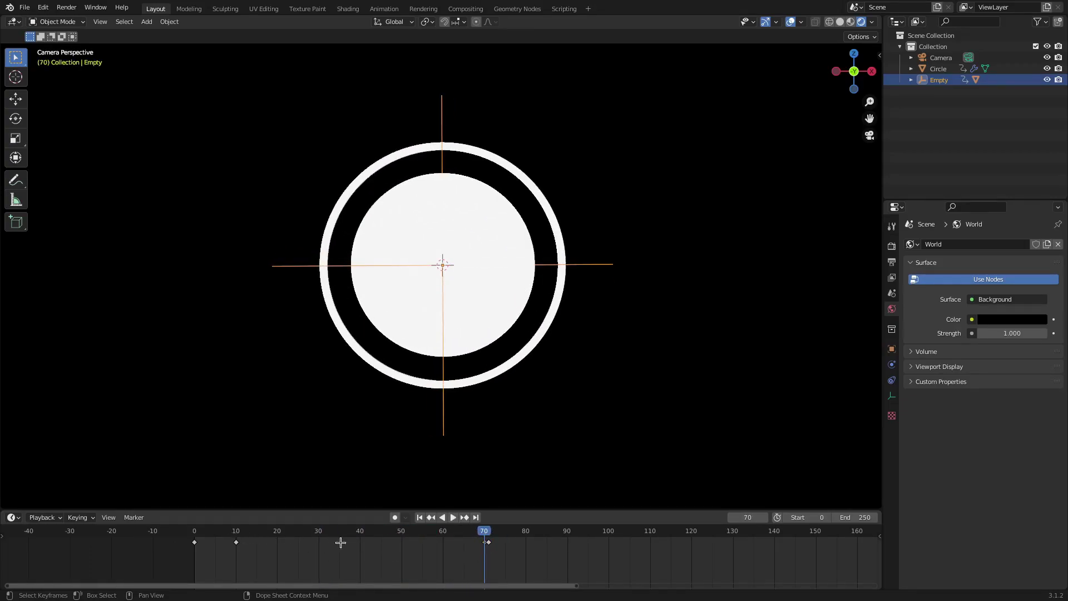
left_click(419, 517)
left_click(452, 517)
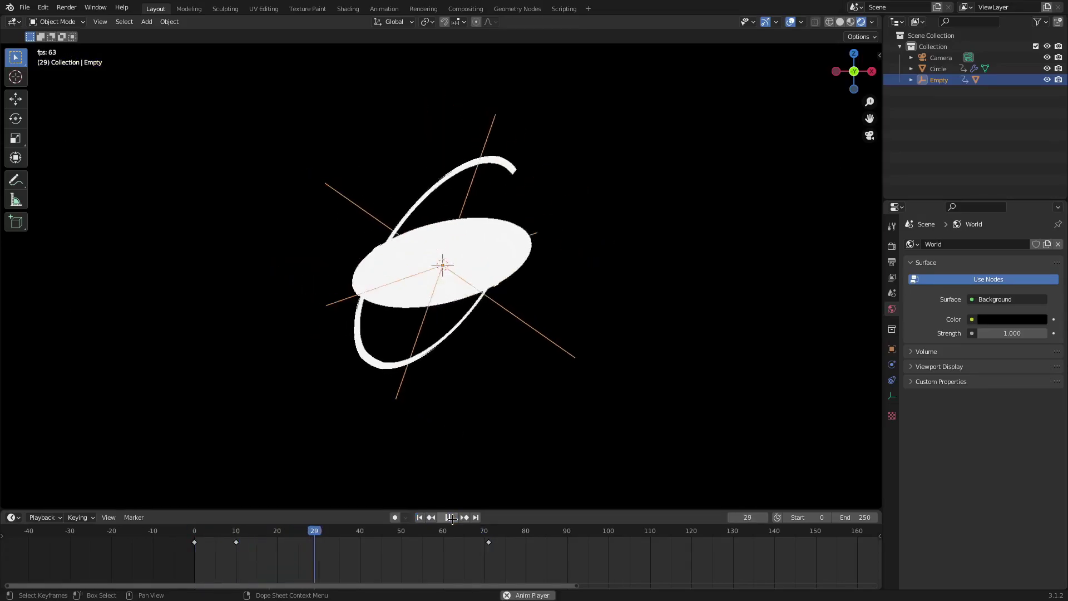
left_click(451, 517)
left_click(486, 541)
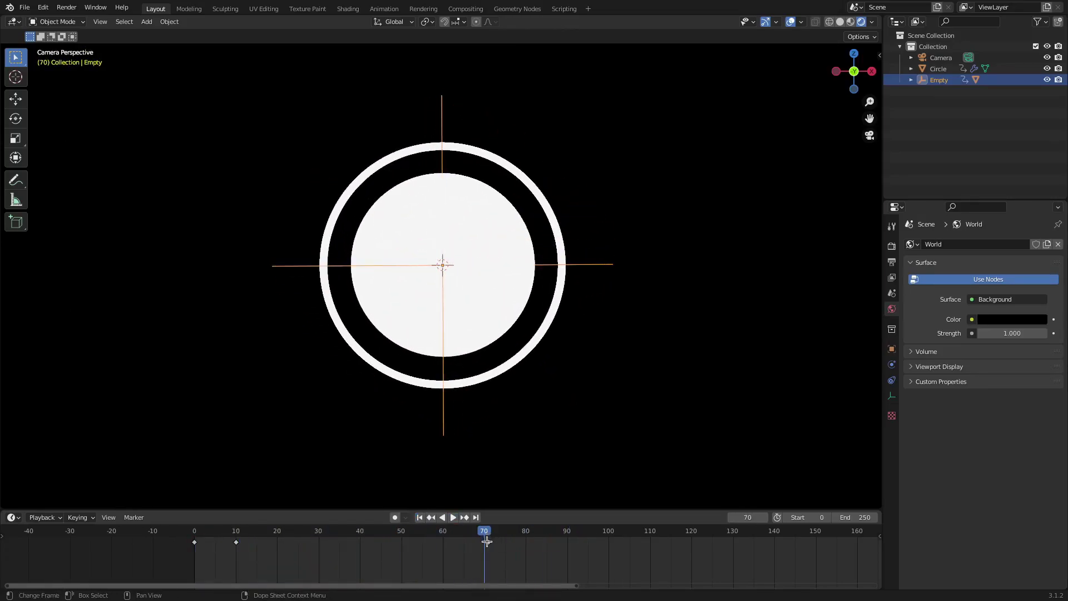
Step: Delete the empty's rotation keyframe at frame 10 and replay the animation from the start
key("space")
left_click_drag(261, 530, 289, 560)
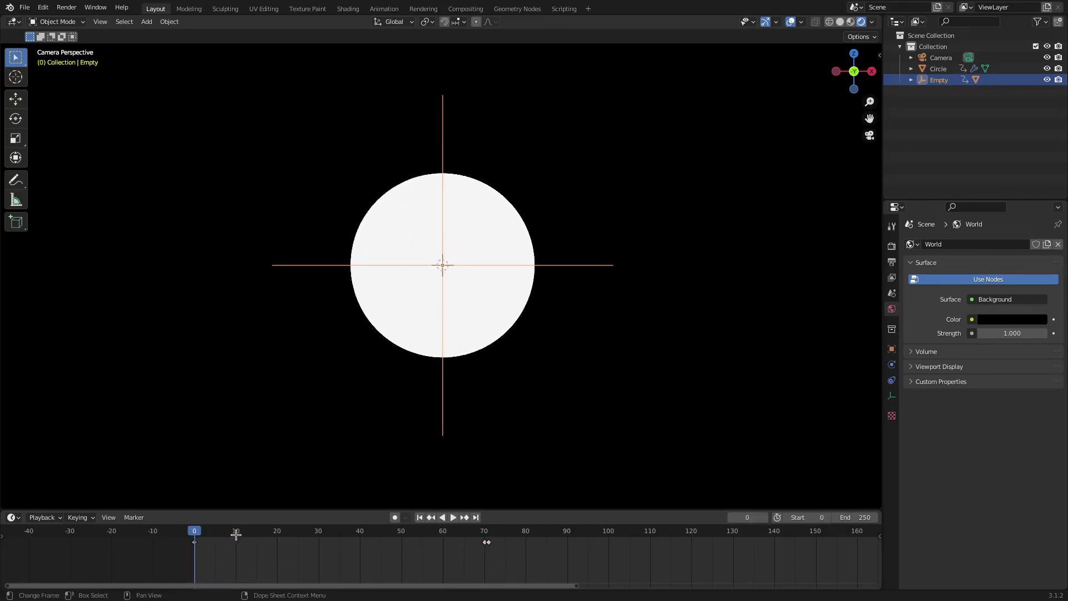
key("space")
key("space")
left_click(416, 517)
left_click(452, 517)
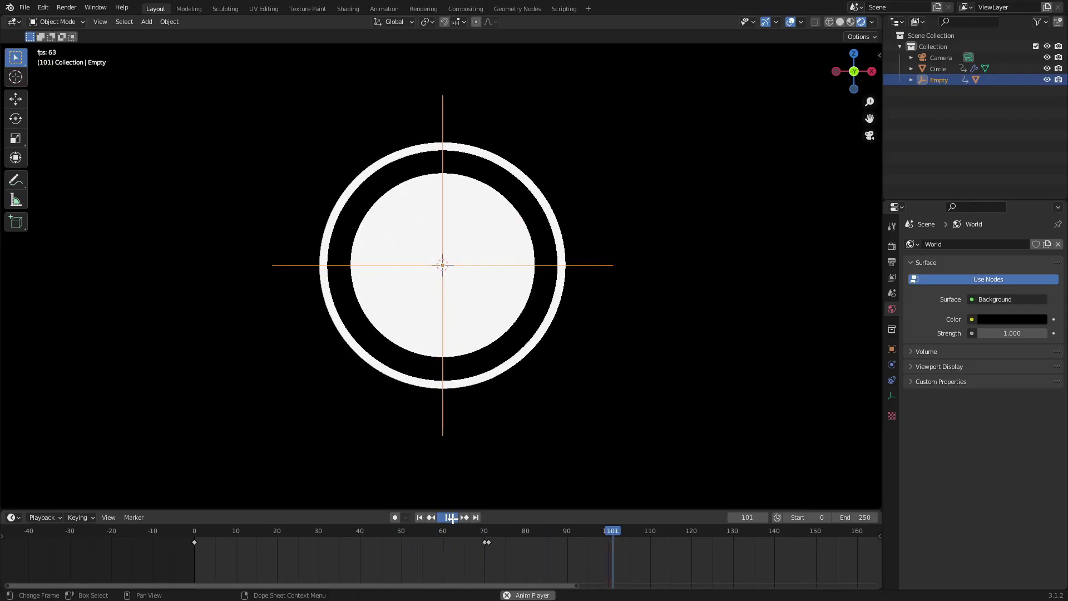
Step: Hide the viewport overlays and replay the loop from frame 0 to check the ring's rotation inside the whole camera frame
left_click(452, 517)
left_click(420, 516)
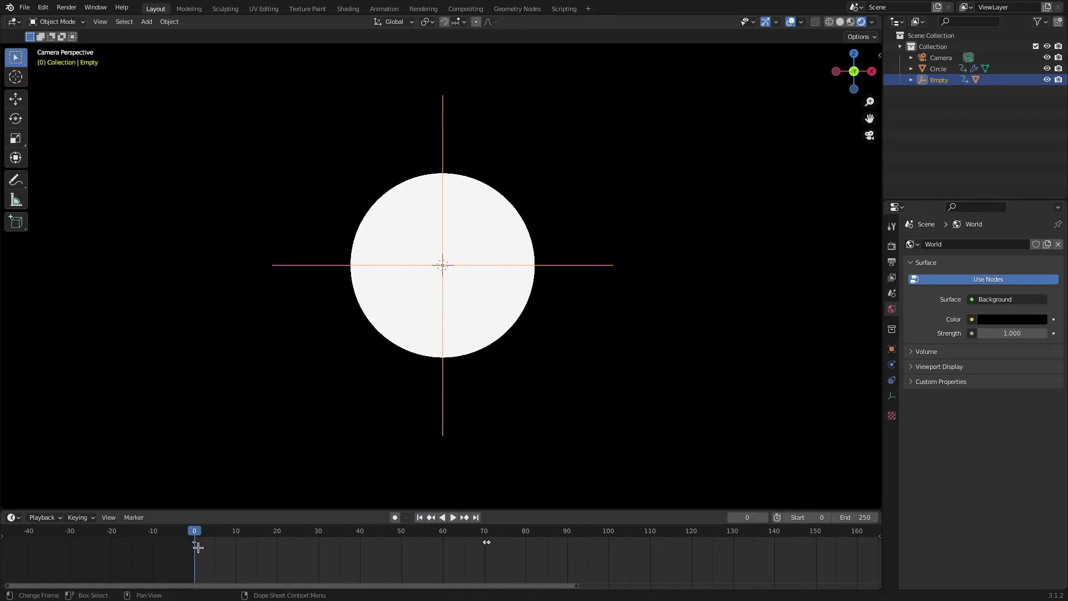
key("space")
left_click_drag(205, 539, 216, 533)
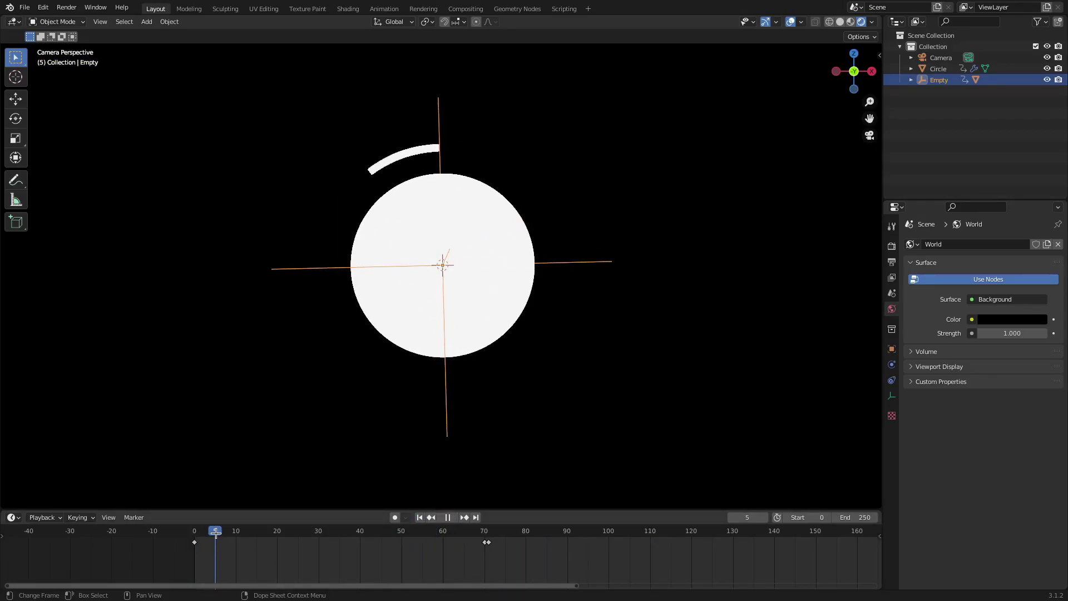
left_click(419, 517)
left_click(451, 517)
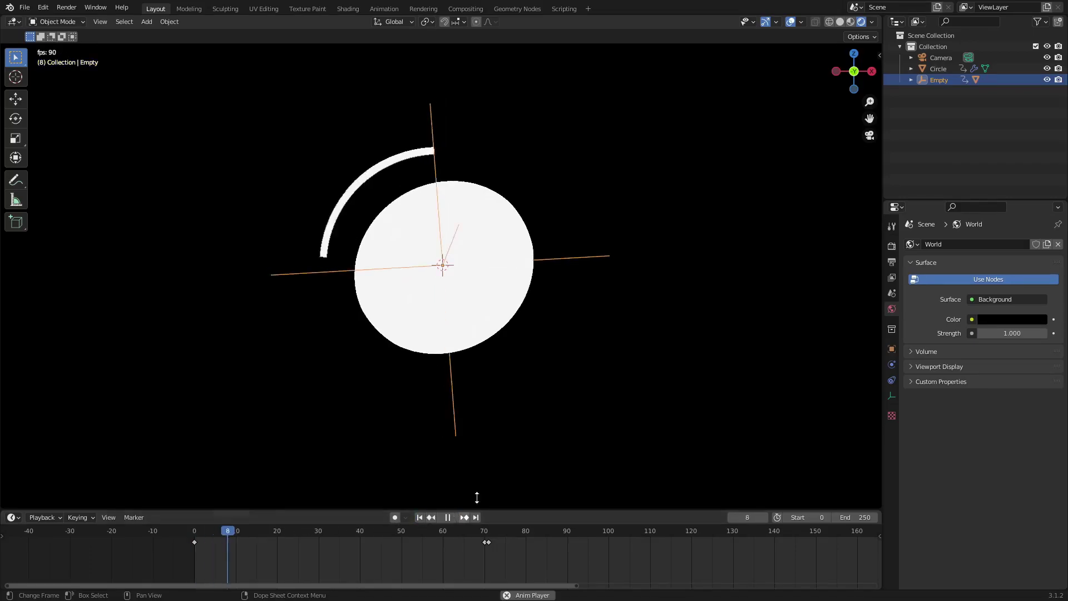
left_click(419, 516)
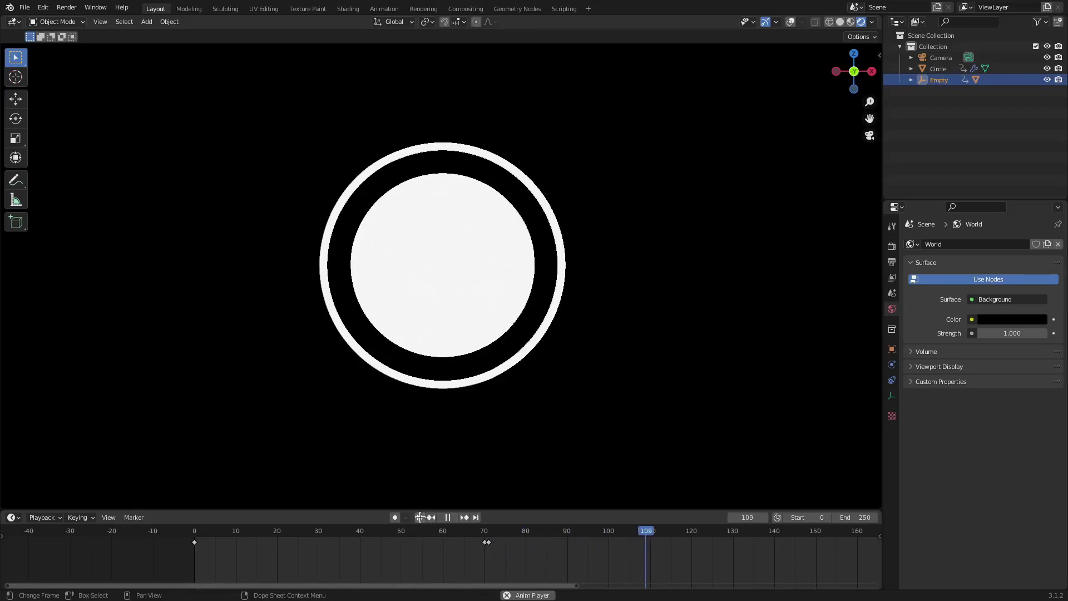
left_click(419, 517)
scroll(529, 536, "down", 4)
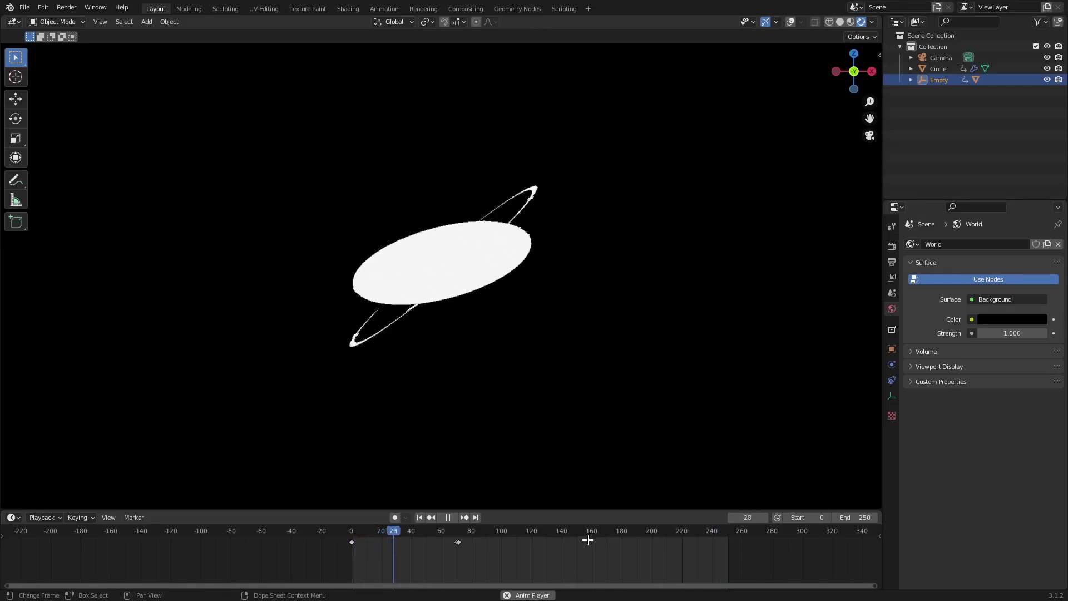
scroll(572, 367, "down", 3)
scroll(508, 478, "up", 1)
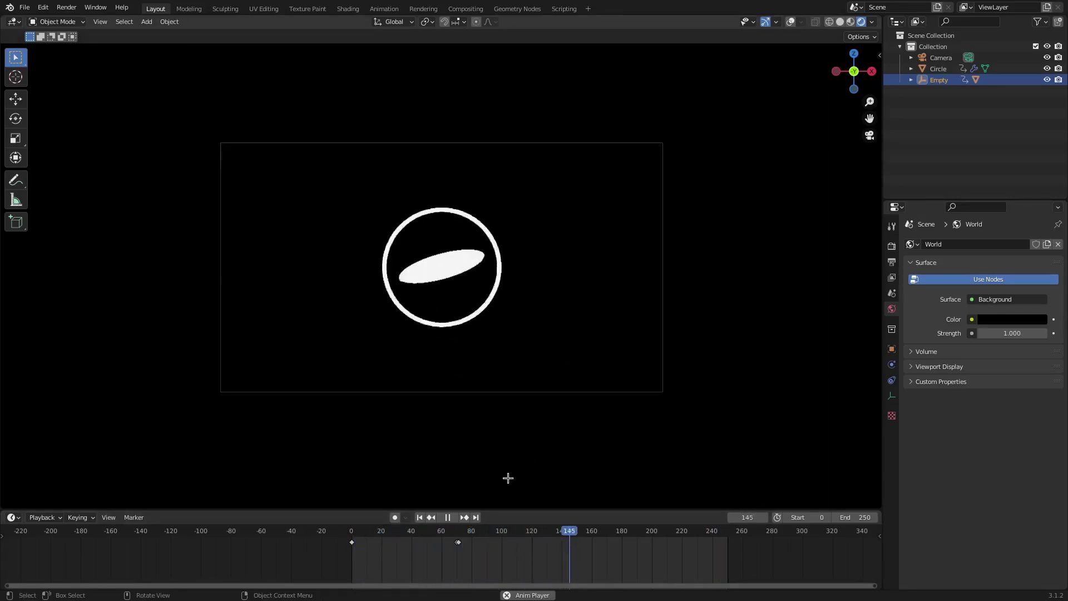
Step: Try moving all of the empty's rotation keyframes together so they start at frame 70, and replay from the start
scroll(508, 478, "up", 2)
key("space")
left_click_drag(495, 563, 350, 544)
key("g")
left_click(473, 548)
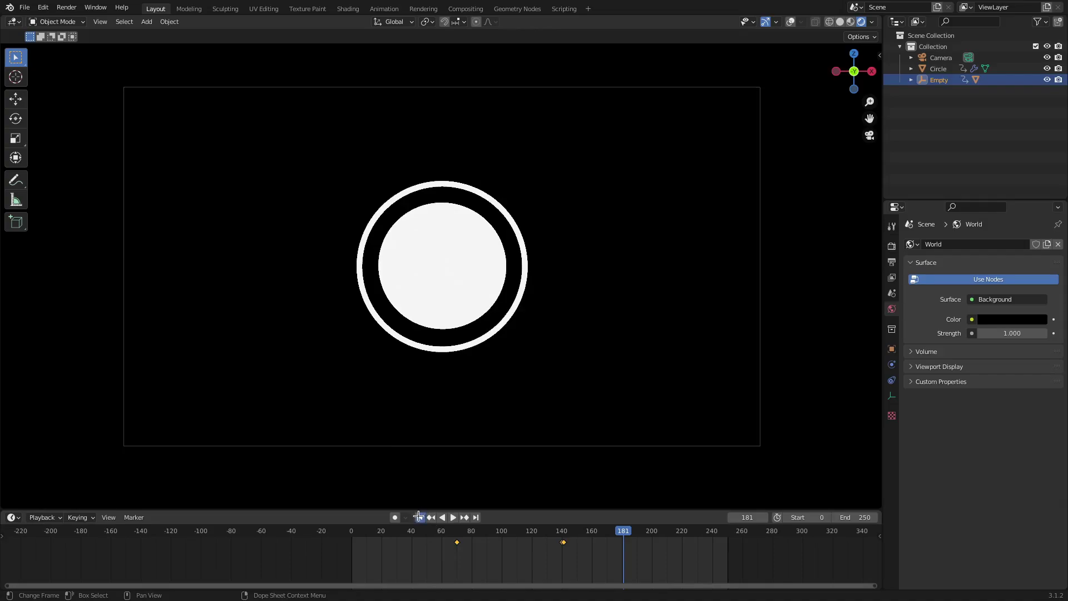
left_click(418, 517)
left_click(452, 517)
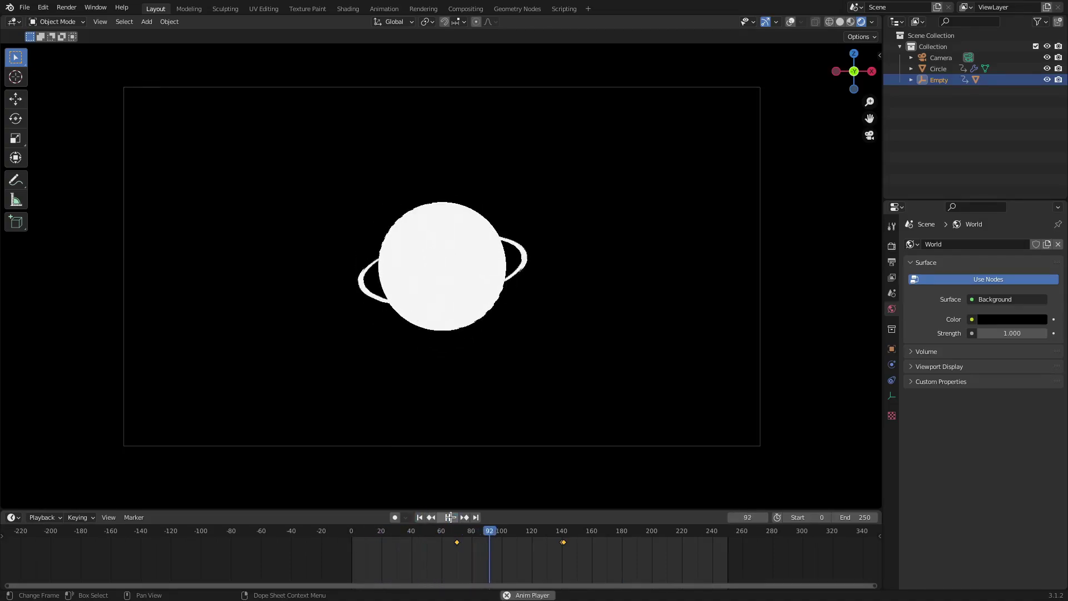
Step: Shift the empty's rotation keyframes so they start at frame 55 and watch the looping playback
key("ctrl+z")
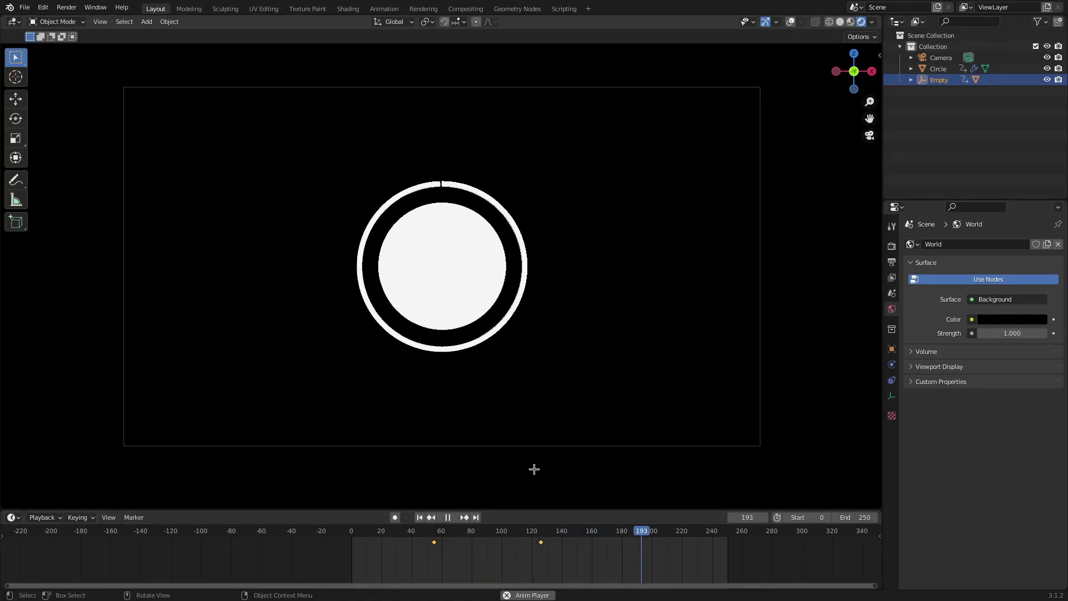
scroll(534, 274, "up", 4)
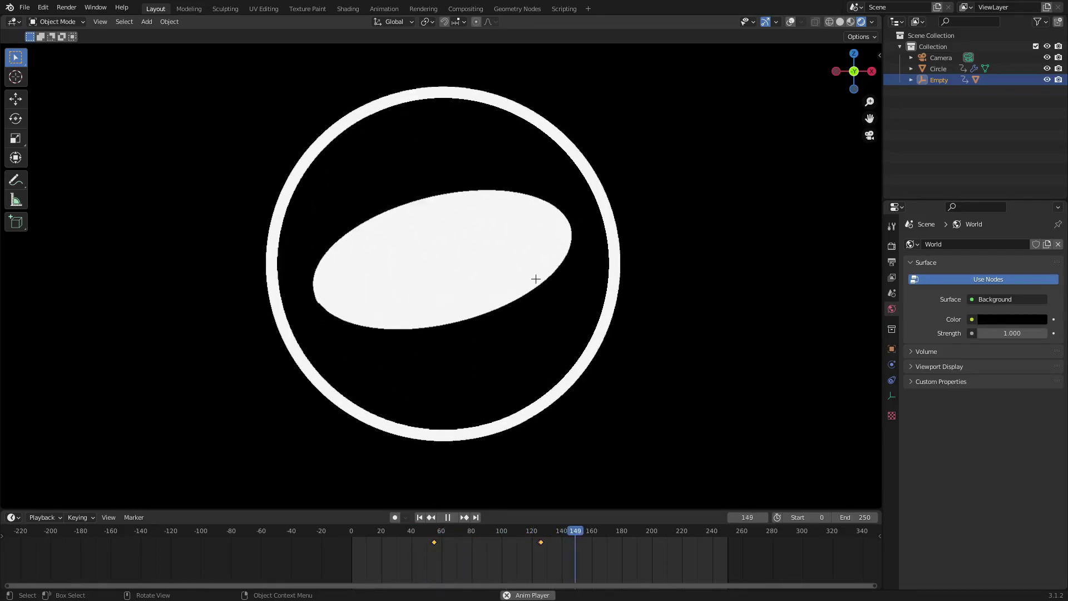
scroll(536, 279, "down", 8)
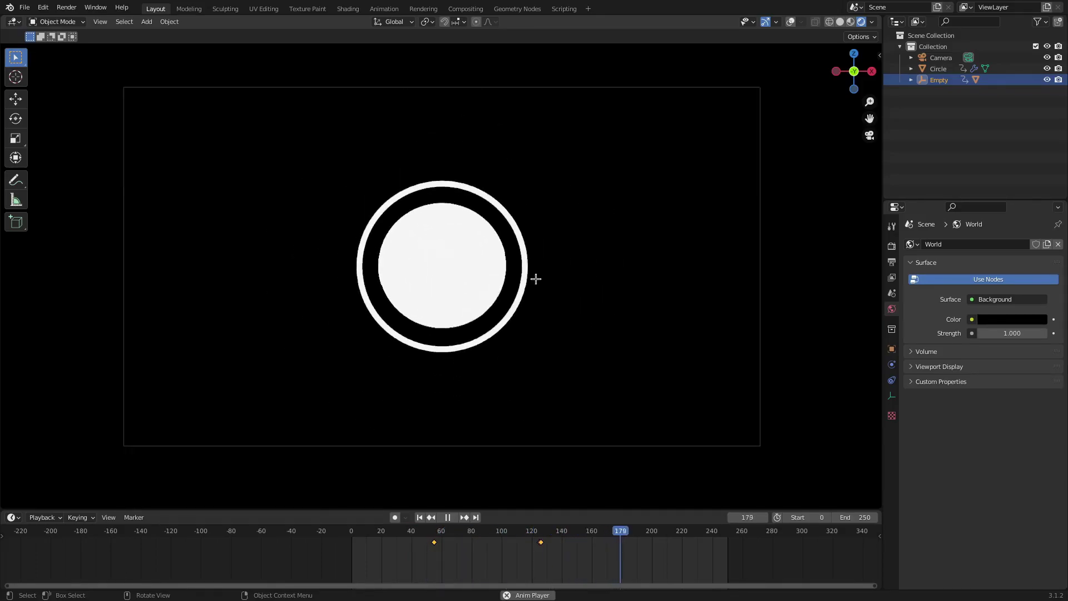
scroll(542, 283, "up", 6)
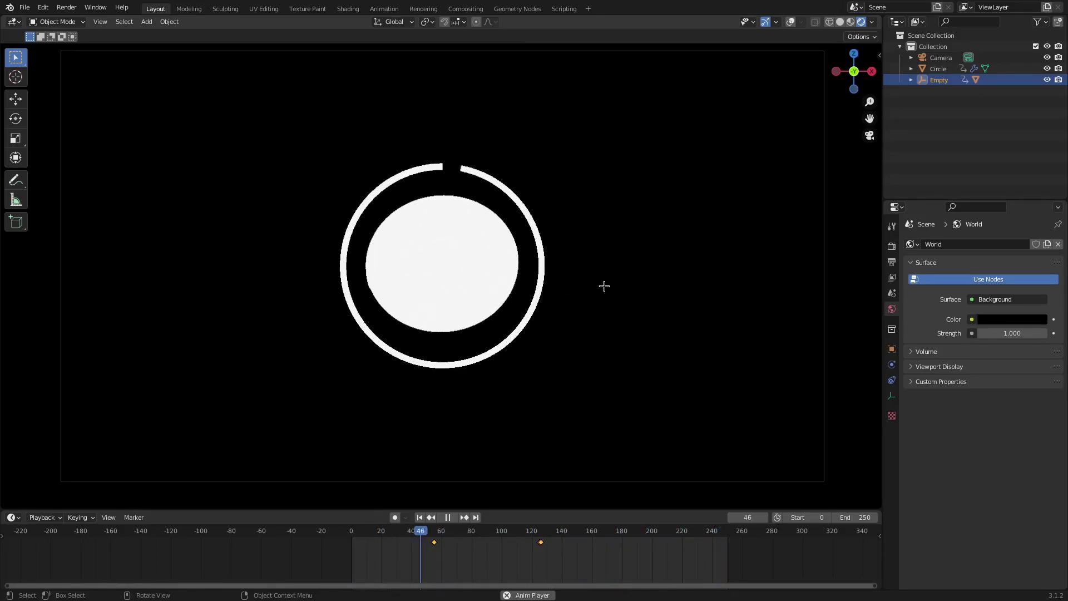
Step: Select the filled circle, make its shared material single-user, and set its emission color to orange
left_click(612, 287)
left_click(1001, 293)
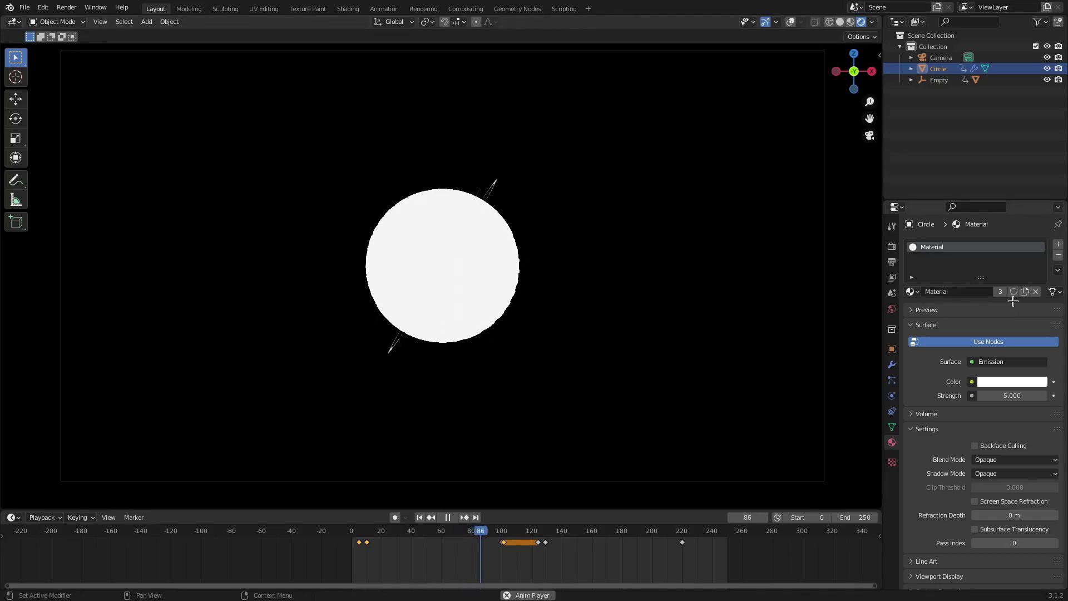
scroll(1001, 291, "up", 1, "ctrl")
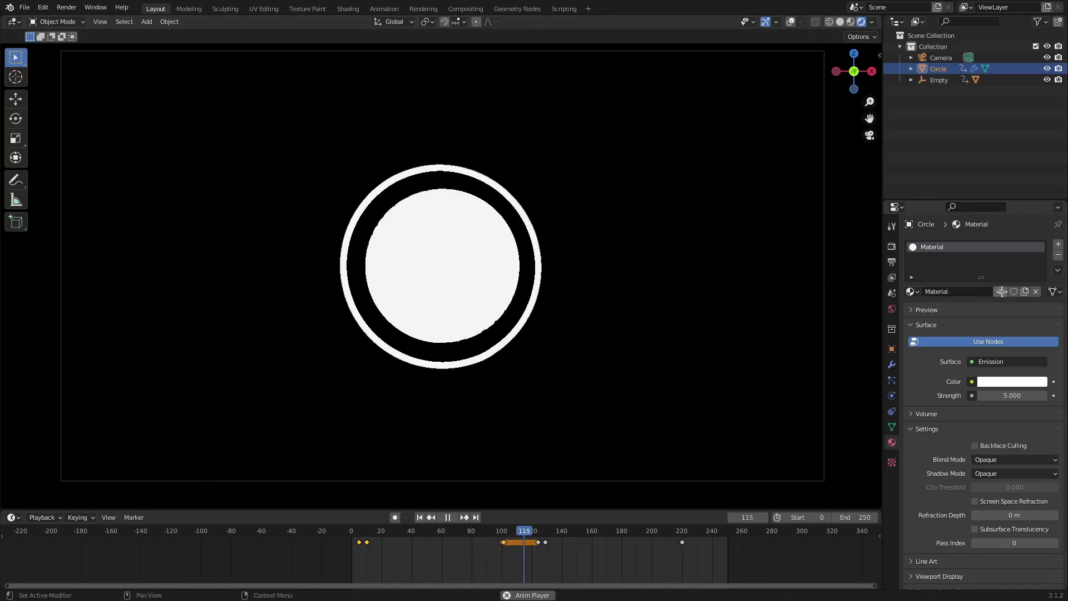
left_click(1011, 381)
mouse_move(1003, 262)
left_mouse_down()
mouse_move(1008, 227)
mouse_move(968, 298)
left_mouse_up()
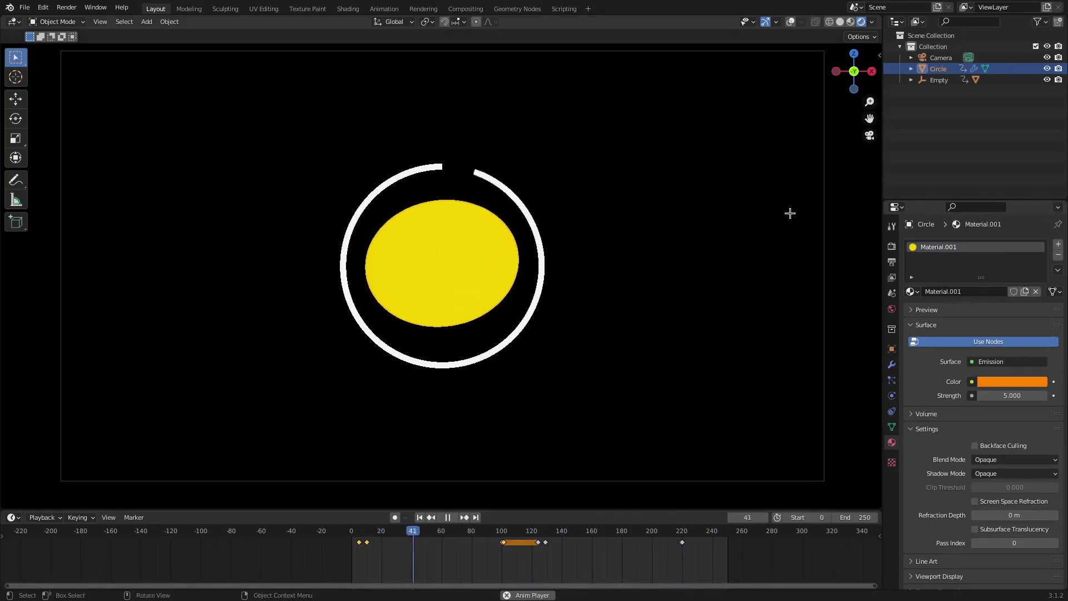
Step: Turn off Viewport Denoising and toggle Bloom on and off twice to compare the glow, leaving Bloom disabled
left_click(892, 245)
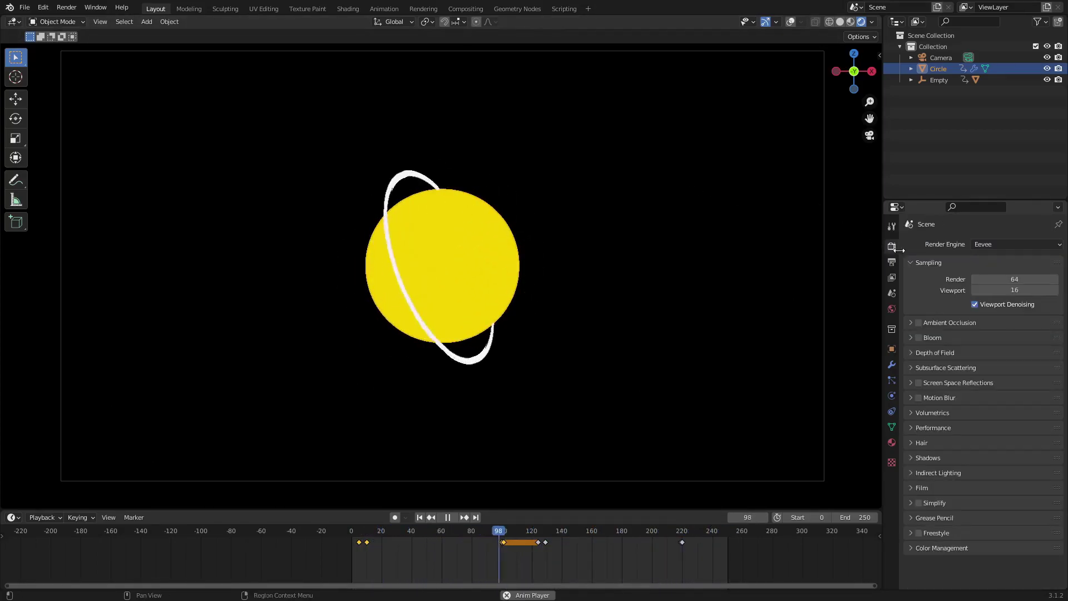
left_click(976, 305)
left_click(918, 338)
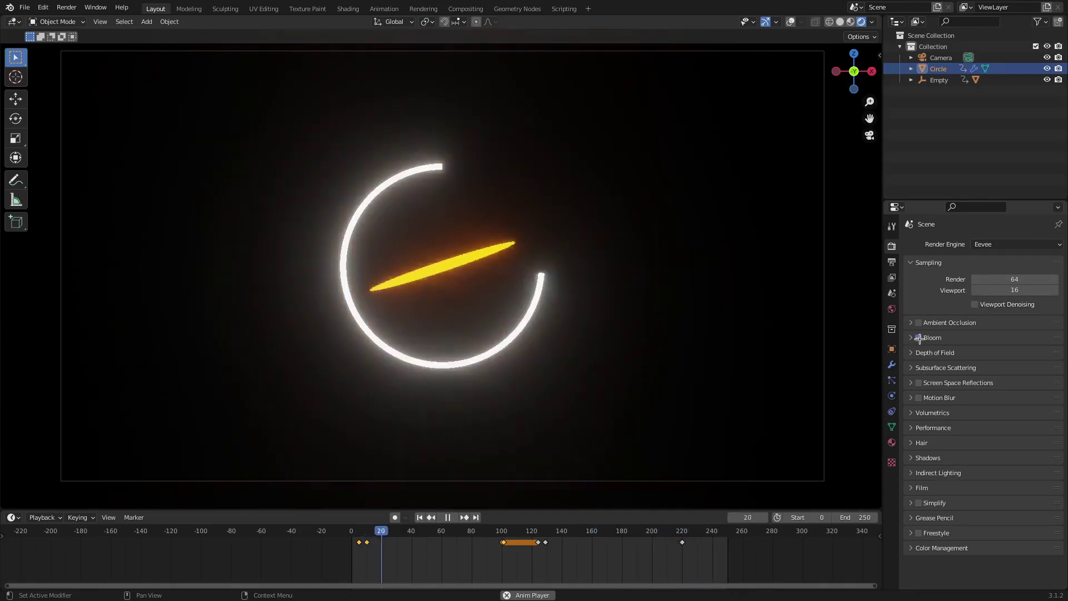
left_click(918, 338)
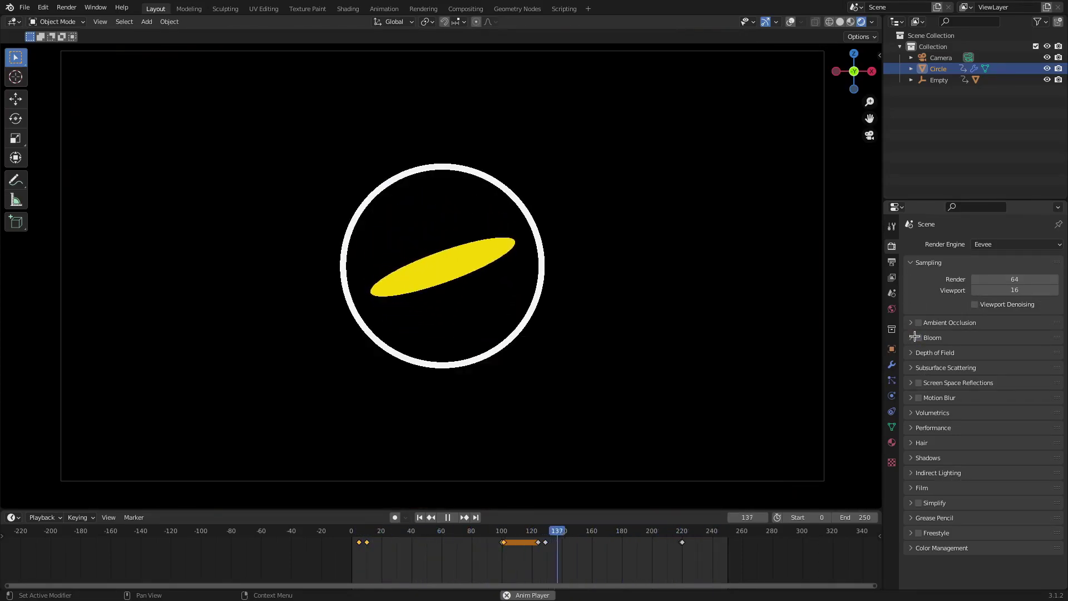
left_click(918, 335)
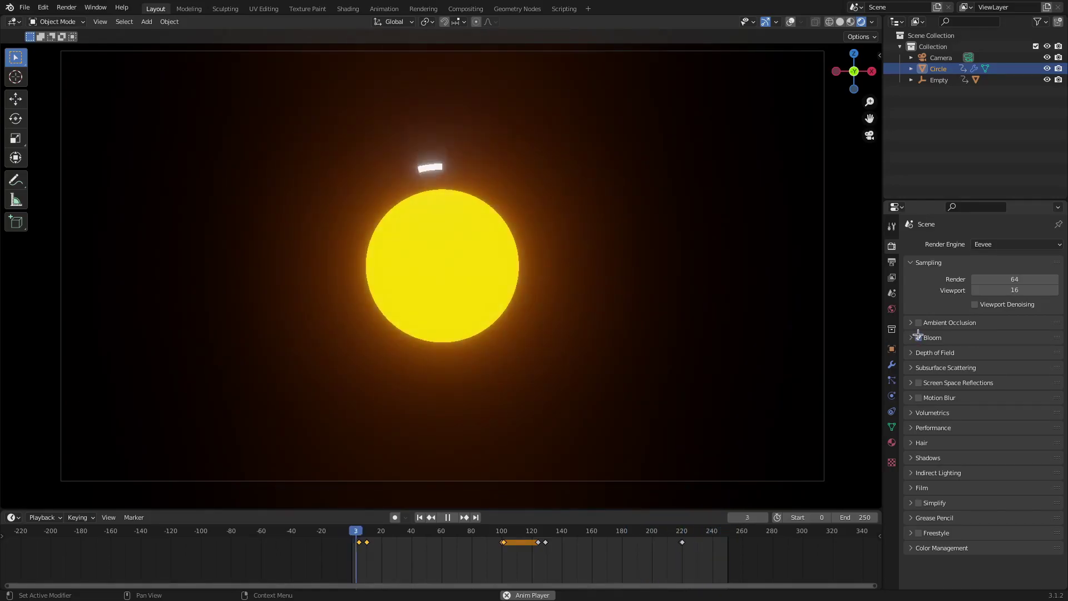
left_click(918, 338)
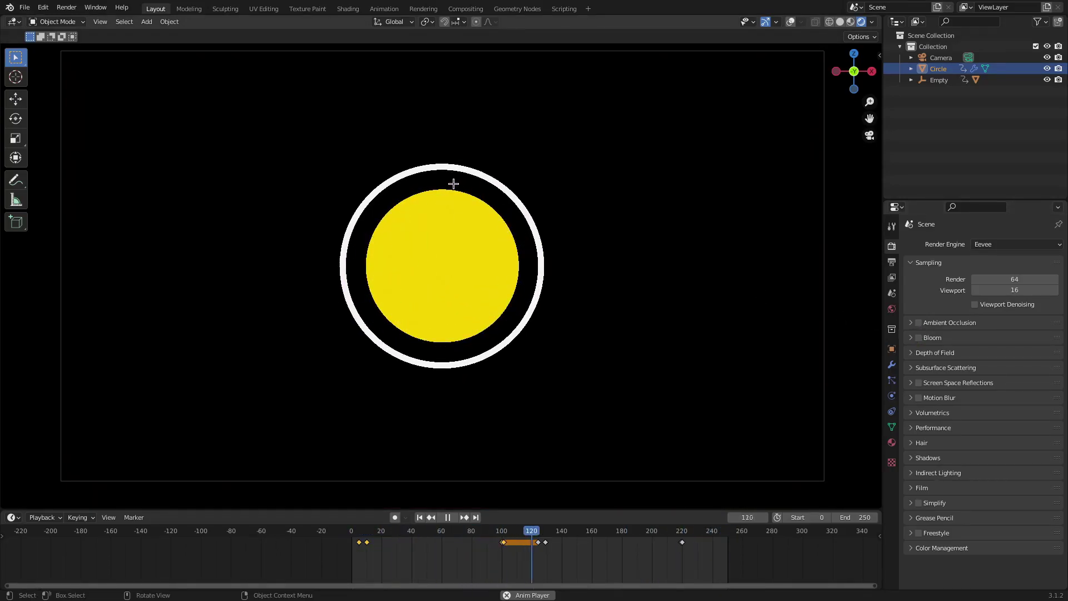
Step: Set the orange circle's emission strength to 1 and switch the scene's color management view transform to Standard
left_click(892, 442)
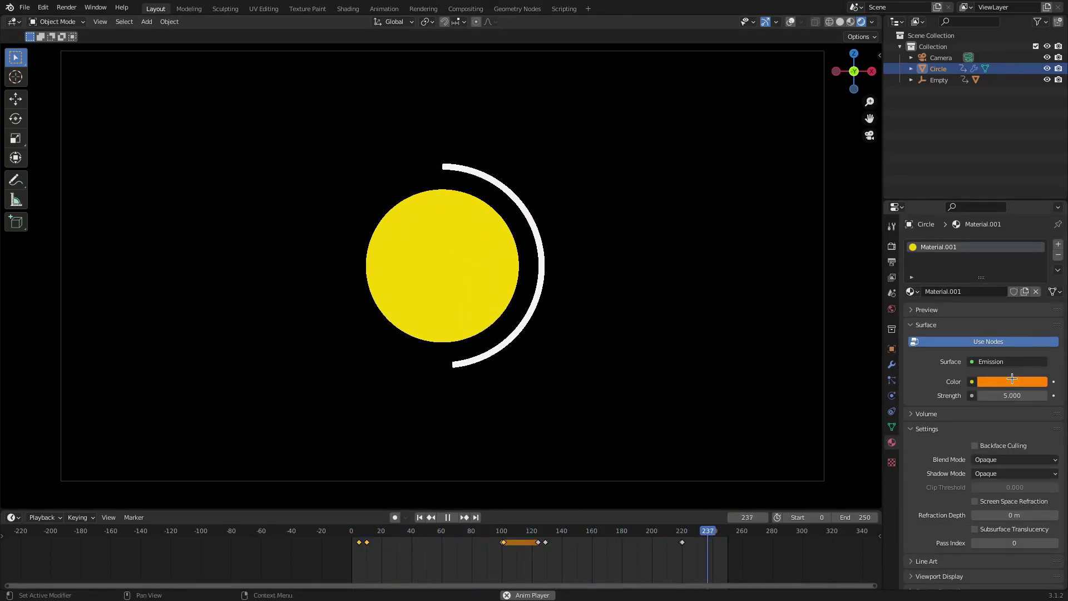
left_click(1017, 395)
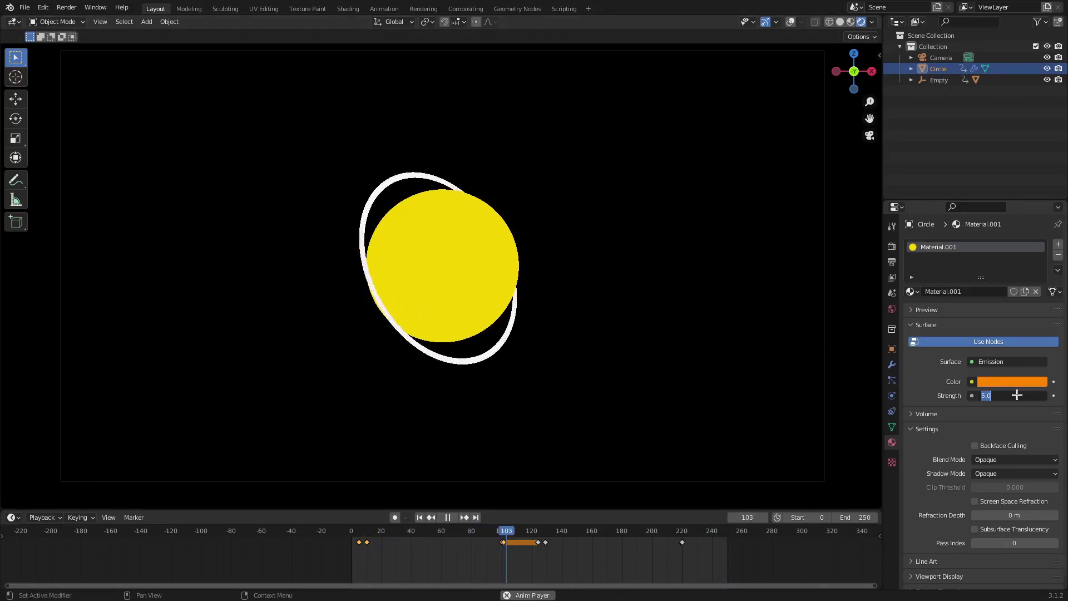
left_click(892, 247)
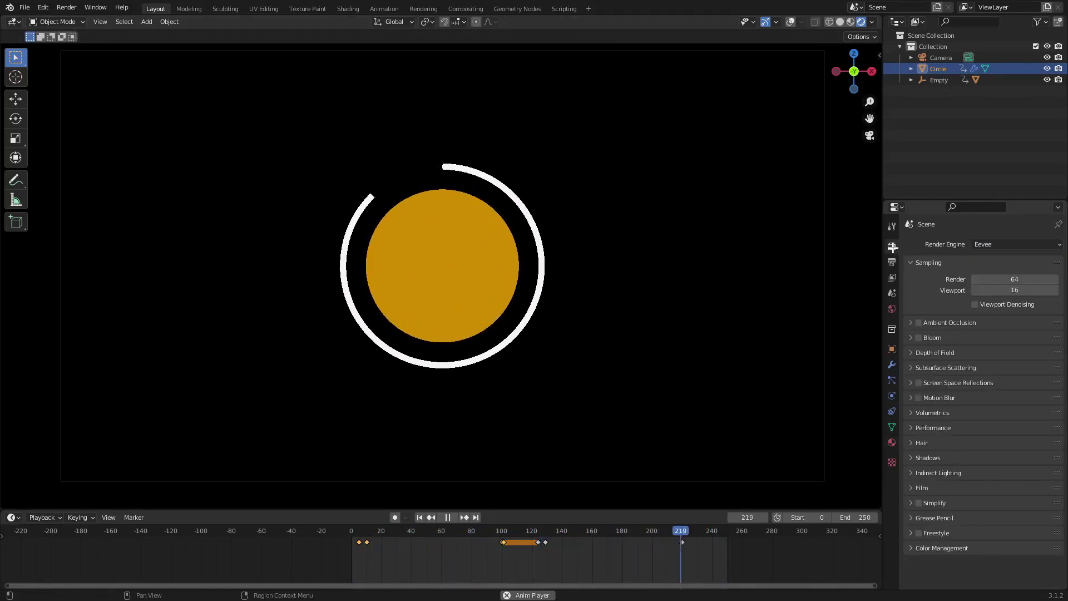
left_click(942, 548)
scroll(979, 534, "down", 3)
left_click(1001, 511)
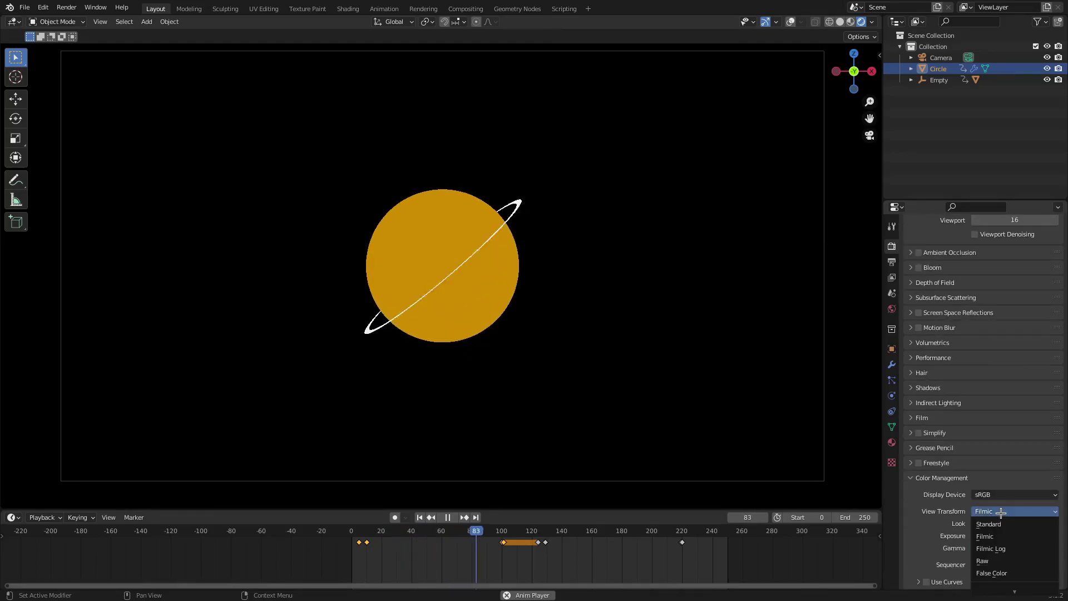
left_click(989, 524)
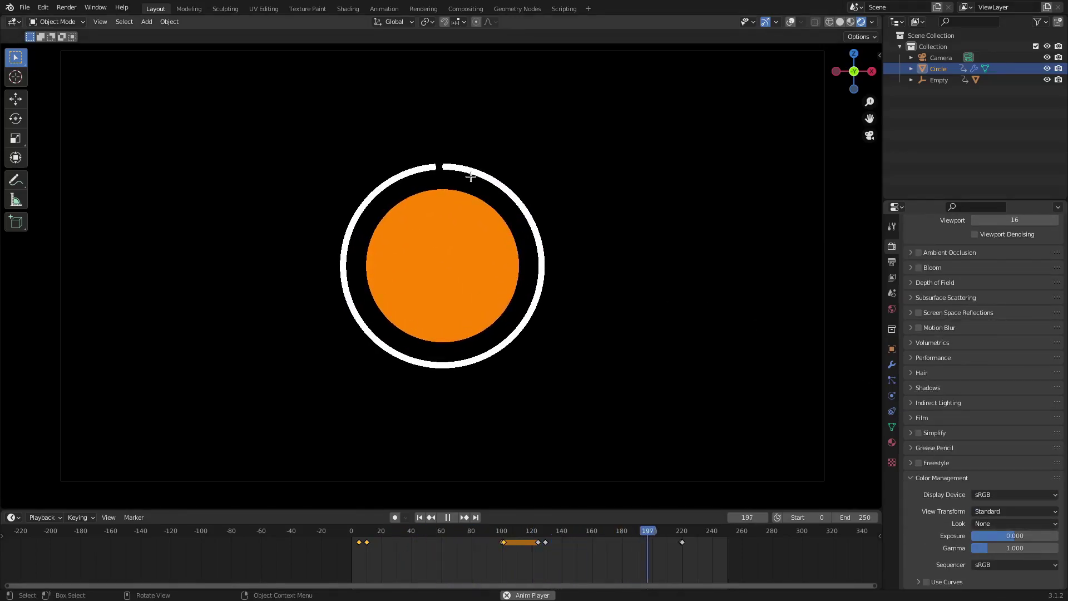
Step: Change the filled circle's emission color to light blue with hue 0.612, saturation 0.785 and value 1
left_click(892, 442)
left_click(1012, 372)
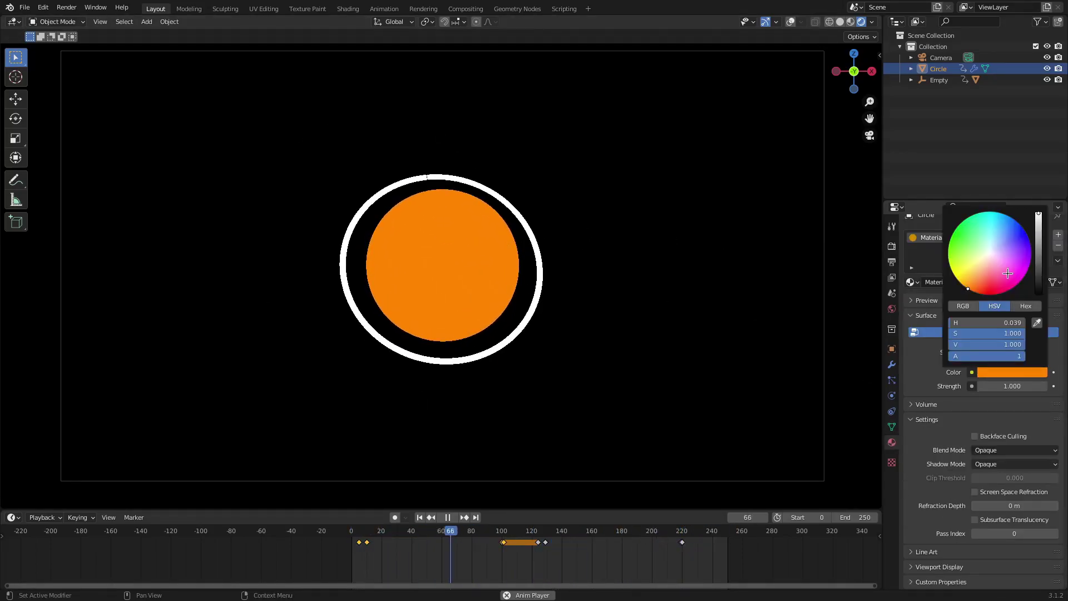
left_click(1001, 236)
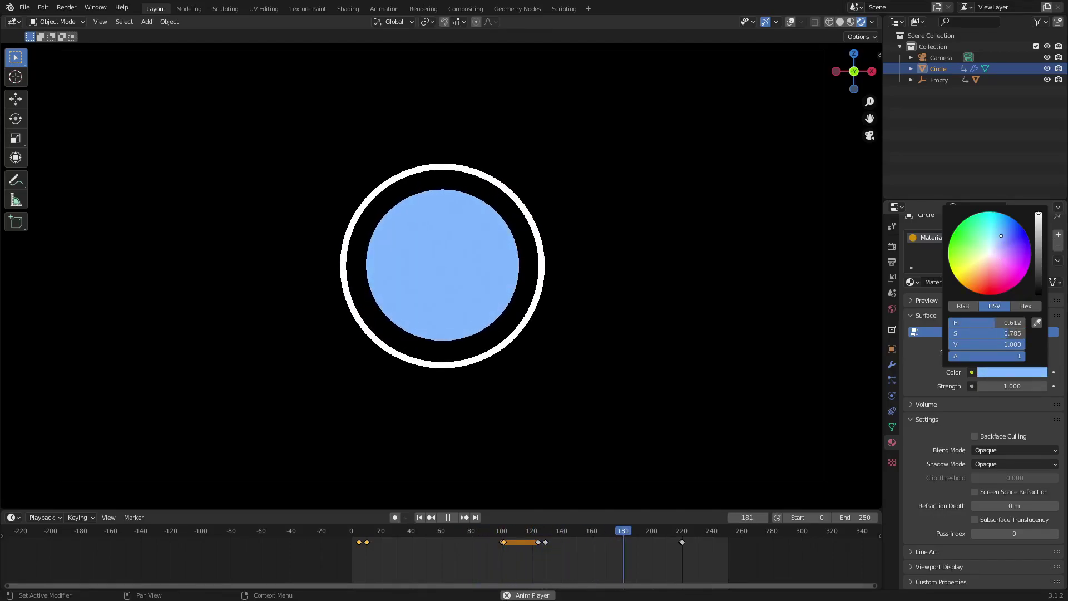